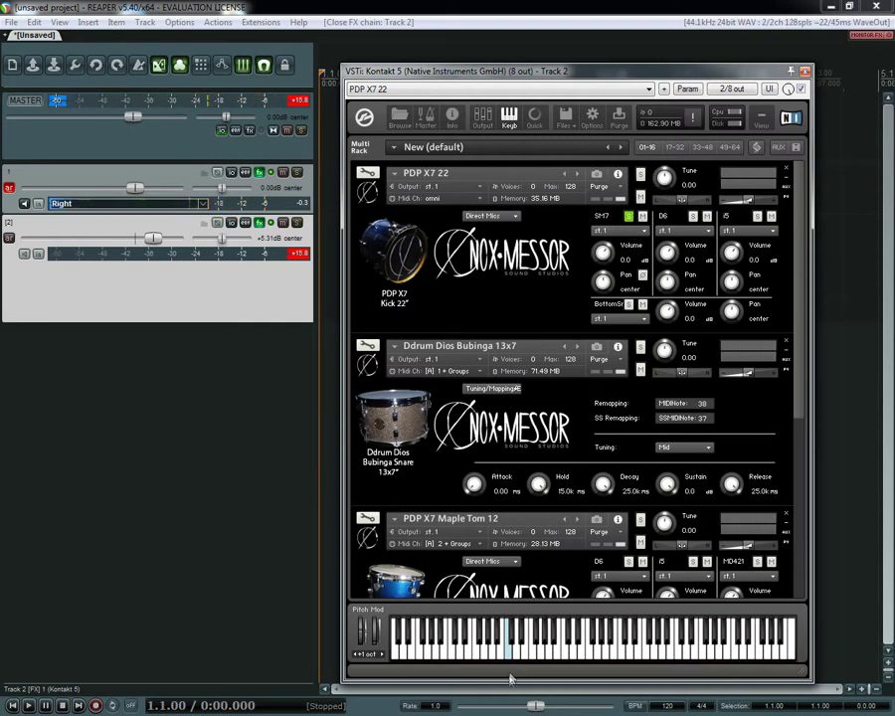
# Step: Audition the PDP X7 22 kick's direct mics, soloing the SM7, D6 and i5 in turn
pyautogui.click(508, 652)
pyautogui.click(508, 651)
pyautogui.click(509, 652)
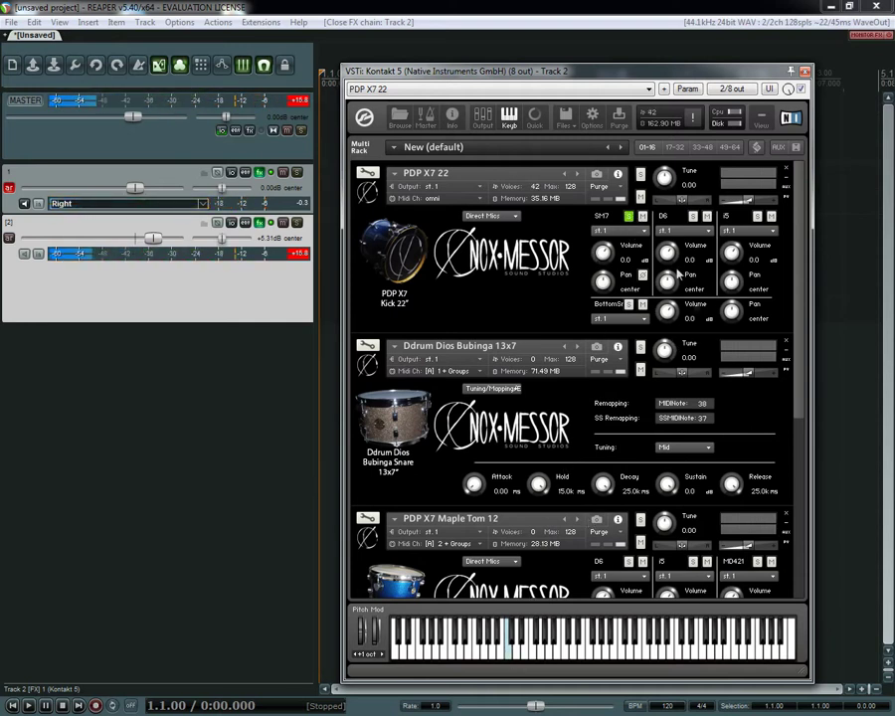
pyautogui.click(694, 217)
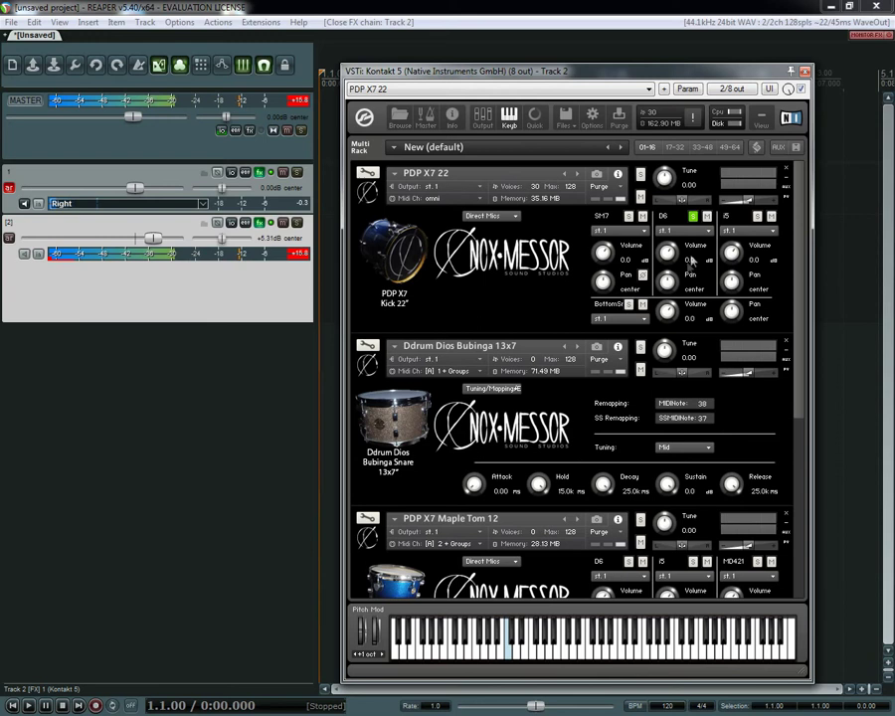
pyautogui.click(758, 216)
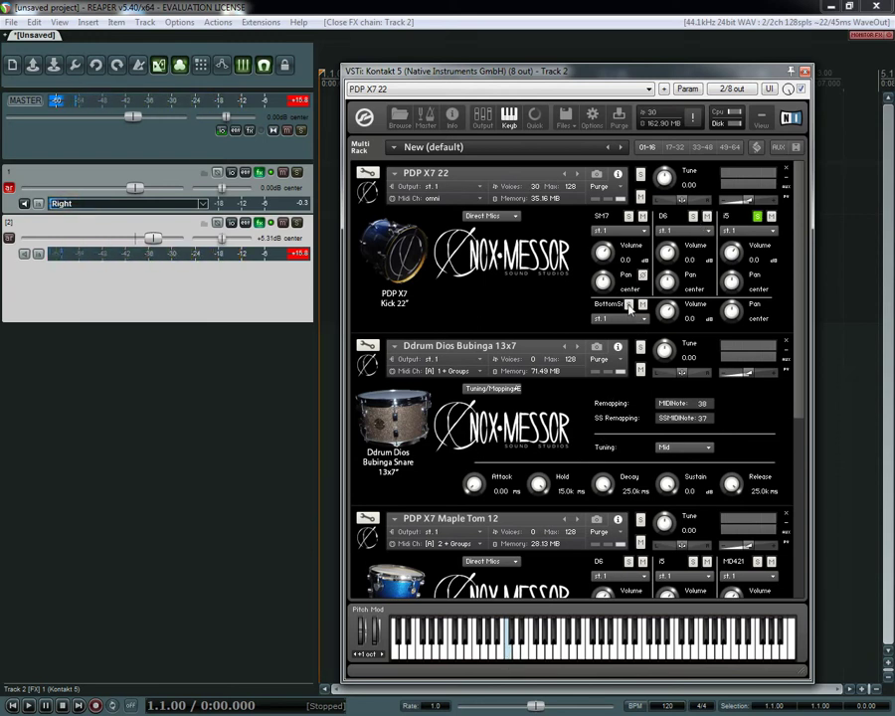
pyautogui.click(509, 655)
# Step: Show the kick's OverHeads/Room controls, audition the OHs and Room mics soloed, and choose Studio Room B
pyautogui.click(504, 215)
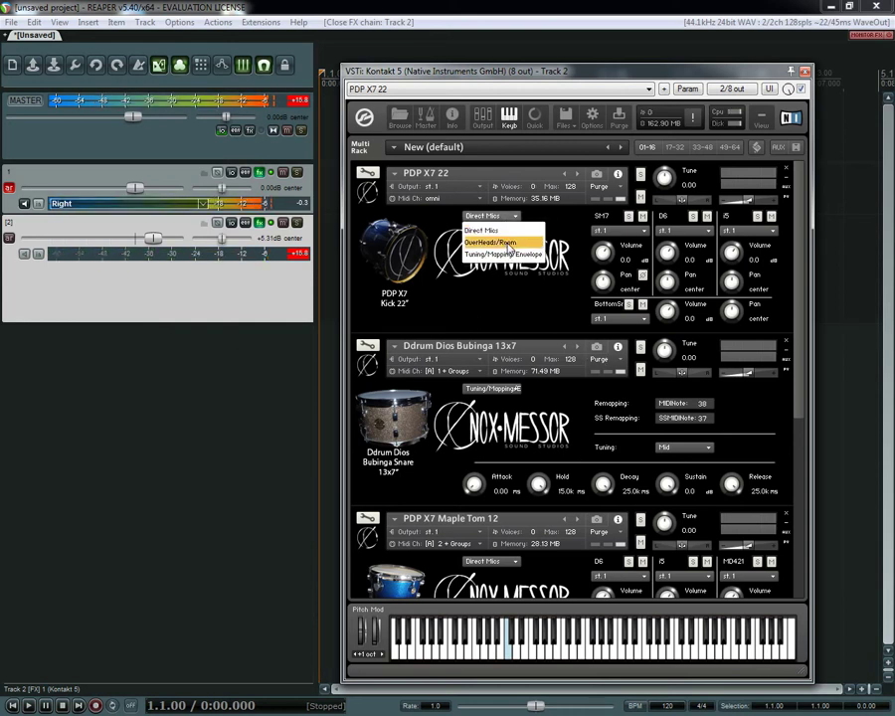
pyautogui.click(506, 242)
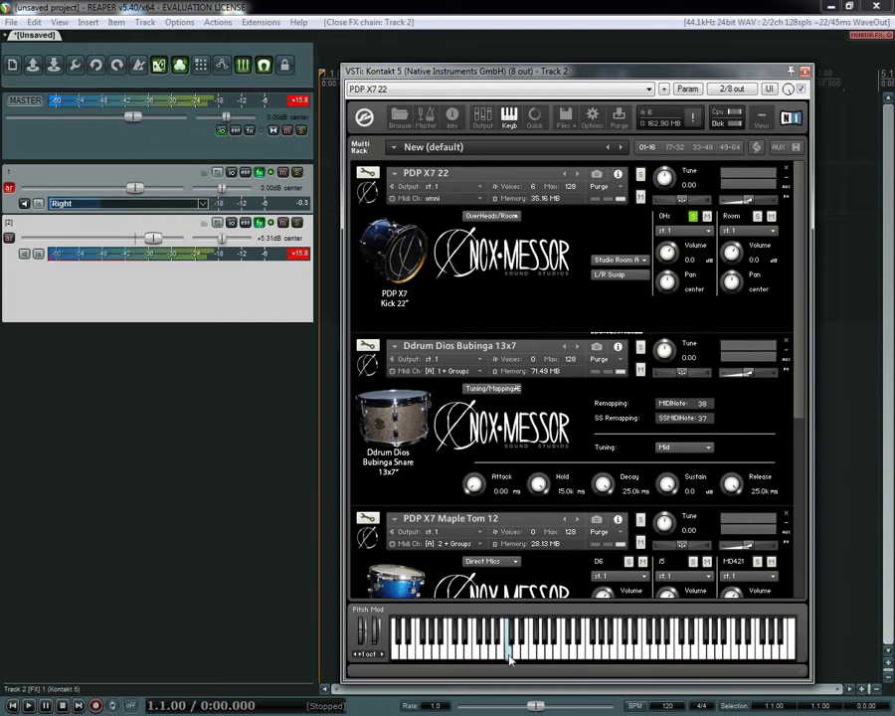
pyautogui.click(692, 217)
pyautogui.click(758, 216)
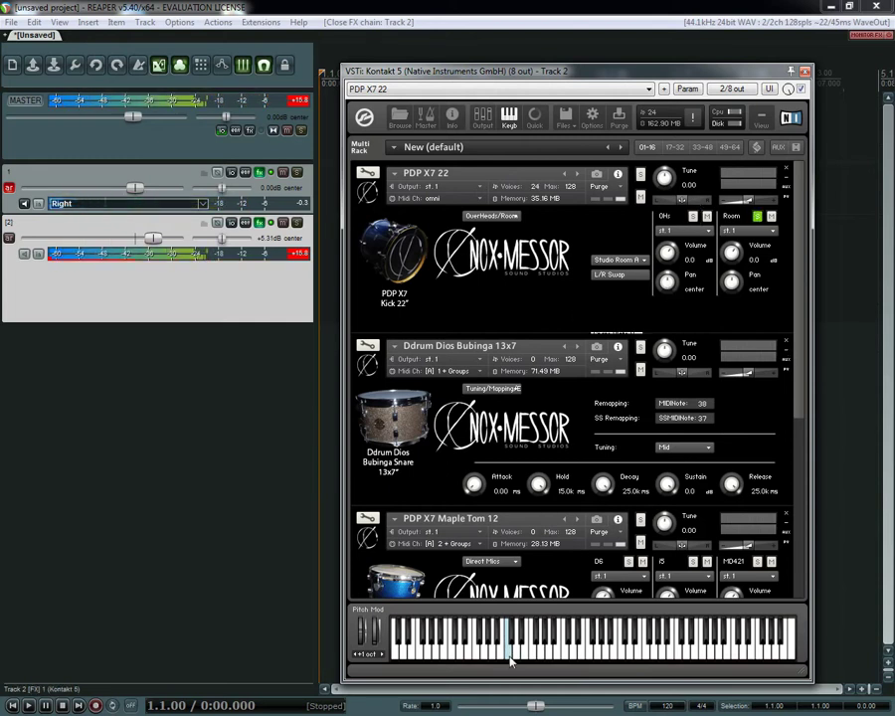
pyautogui.click(626, 262)
pyautogui.click(758, 216)
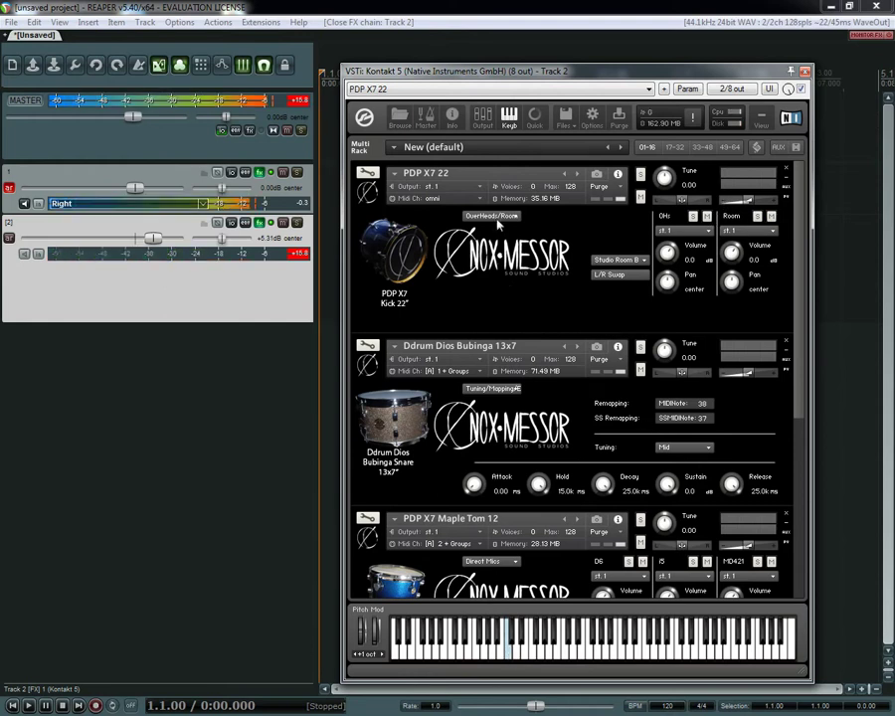
# Step: Show the kick's Tuning/Mapping/Envelope controls and compare the Felt and Plastic beaters, ending on Plastic
pyautogui.click(491, 216)
pyautogui.click(495, 254)
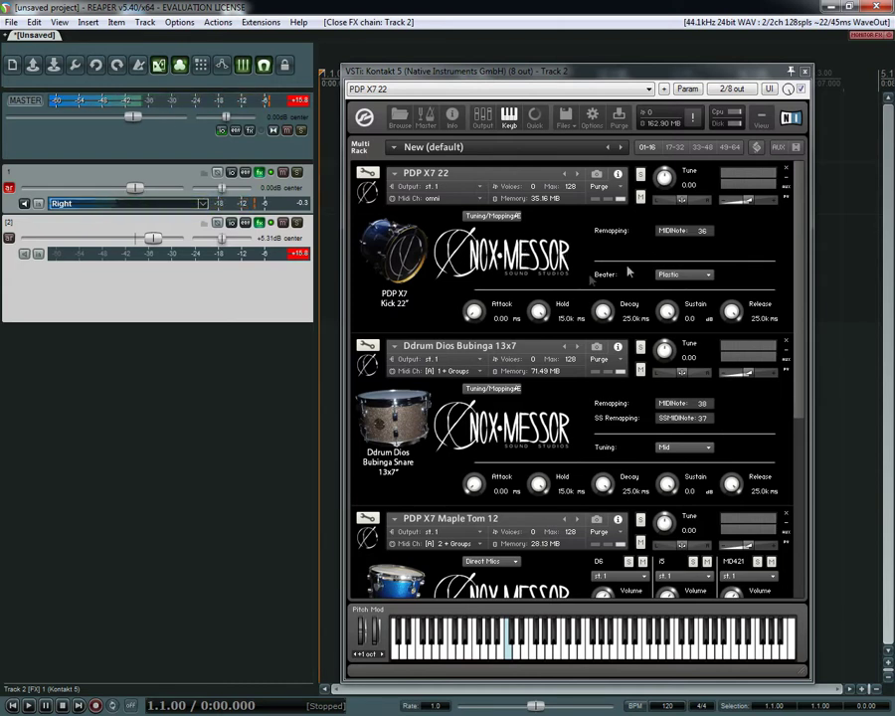
pyautogui.click(507, 652)
pyautogui.click(509, 655)
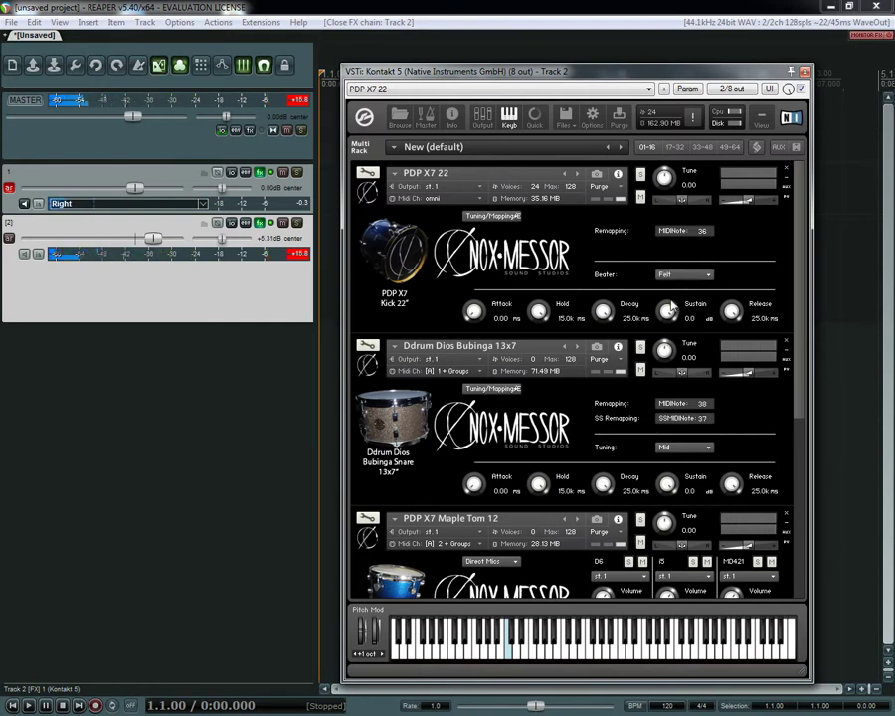
pyautogui.click(671, 275)
pyautogui.click(667, 290)
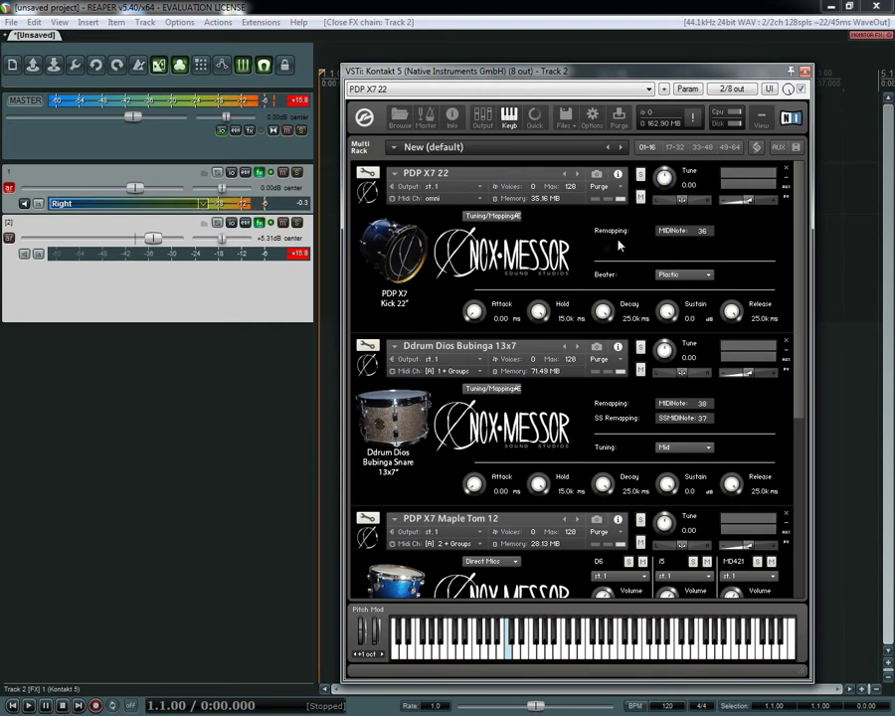
# Step: Try remapping the kick to MIDI note 35, restore note 36, and audition it with a 20.9 ms release
pyautogui.click(709, 232)
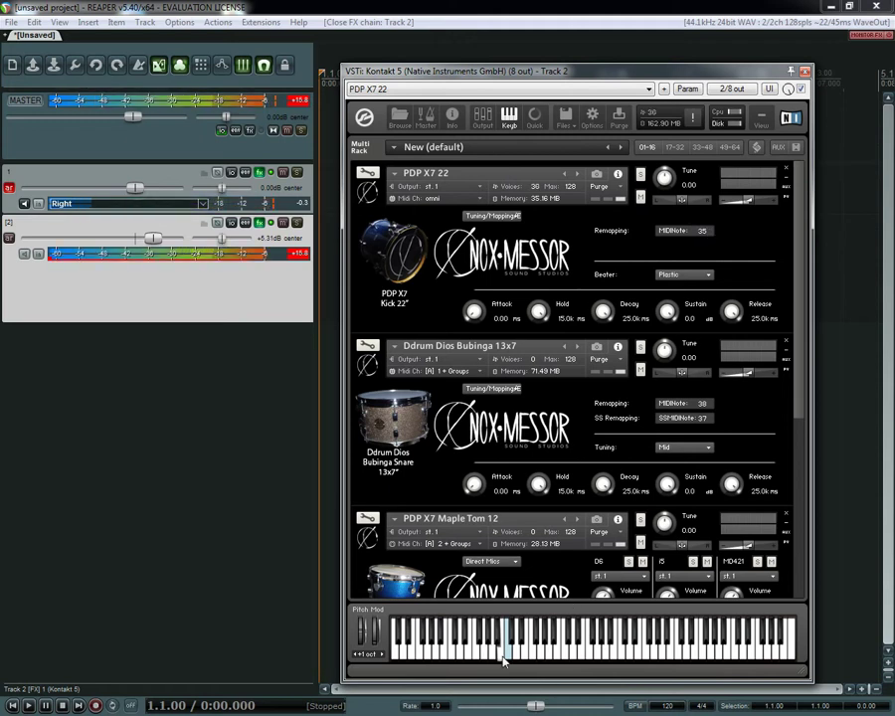
pyautogui.click(710, 232)
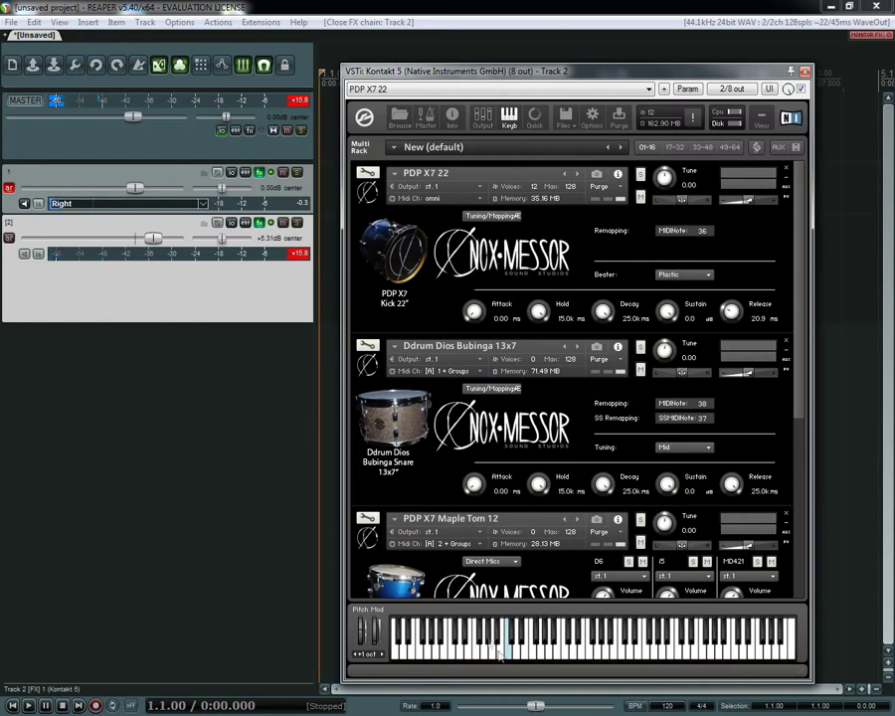
pyautogui.click(510, 658)
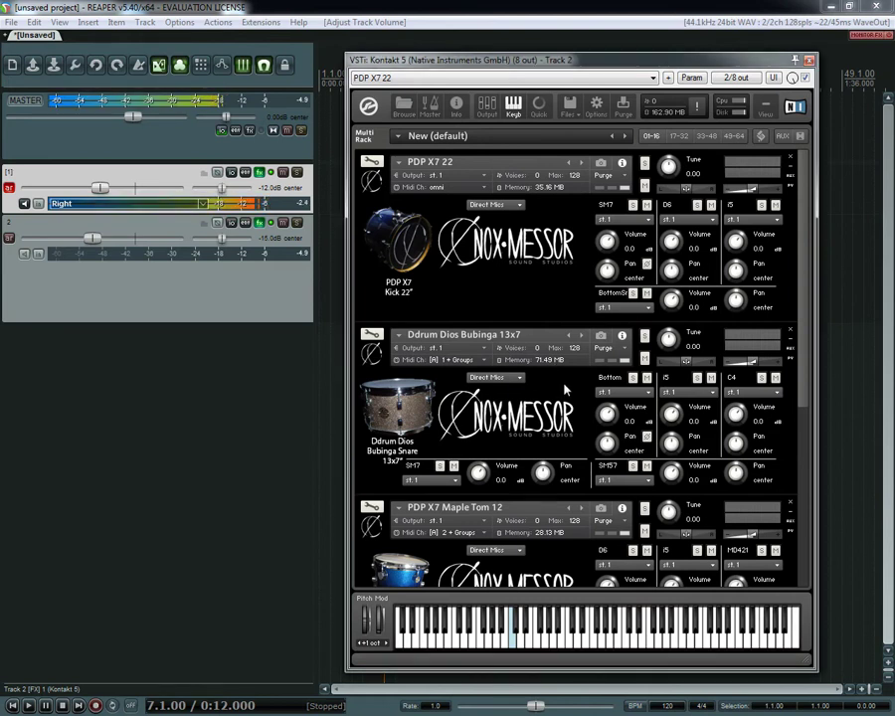
# Step: Show the Ddrum Dios Bubinga snare's Tuning/Mapping/Envelope controls, check its tuning options, and play the snare
pyautogui.click(567, 374)
pyautogui.click(490, 378)
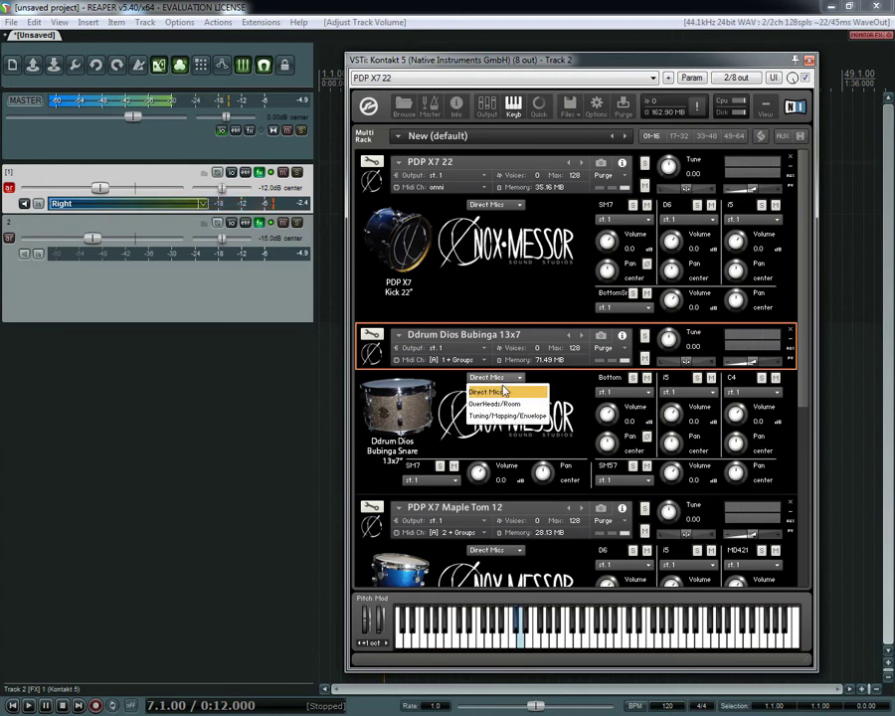
pyautogui.click(507, 416)
pyautogui.click(674, 438)
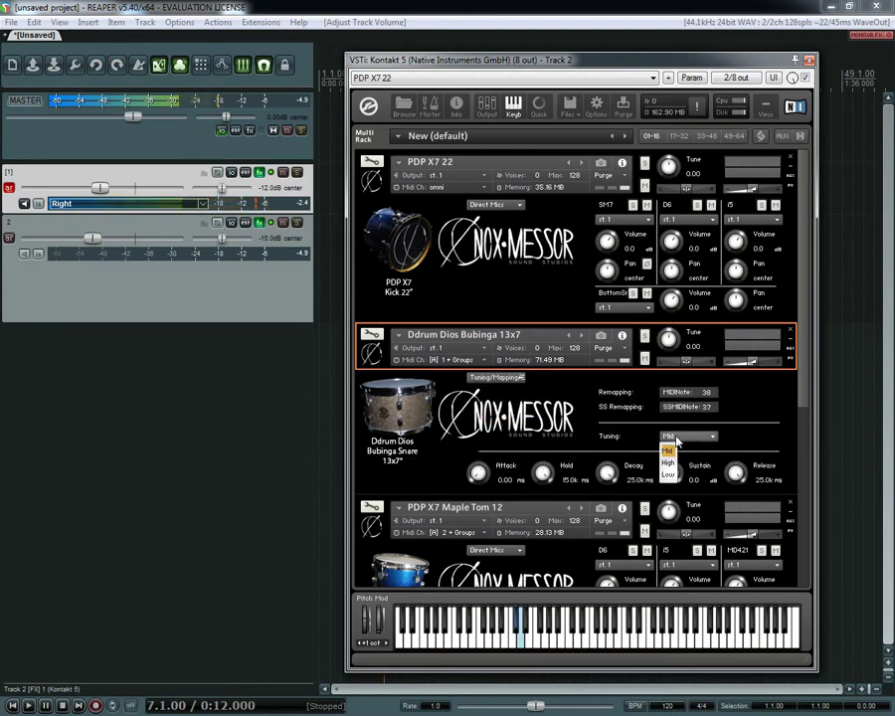
pyautogui.click(616, 430)
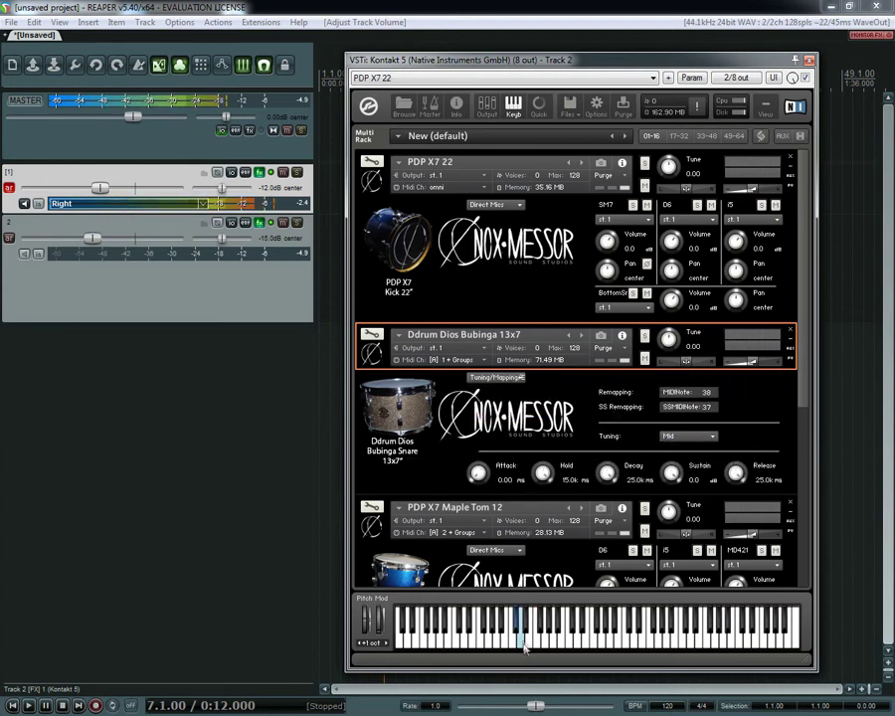
pyautogui.click(519, 633)
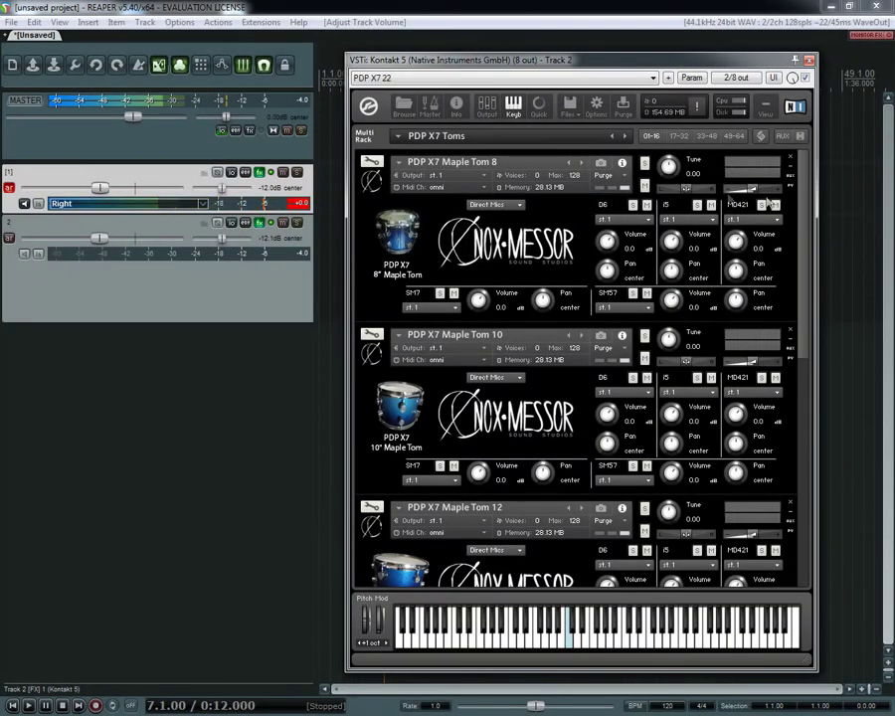
# Step: Show the OverHeads/Room controls of the PDP X7 Maple Tom 14 and check the available studio rooms
pyautogui.moveTo(806, 194); pyautogui.dragTo(802, 448)
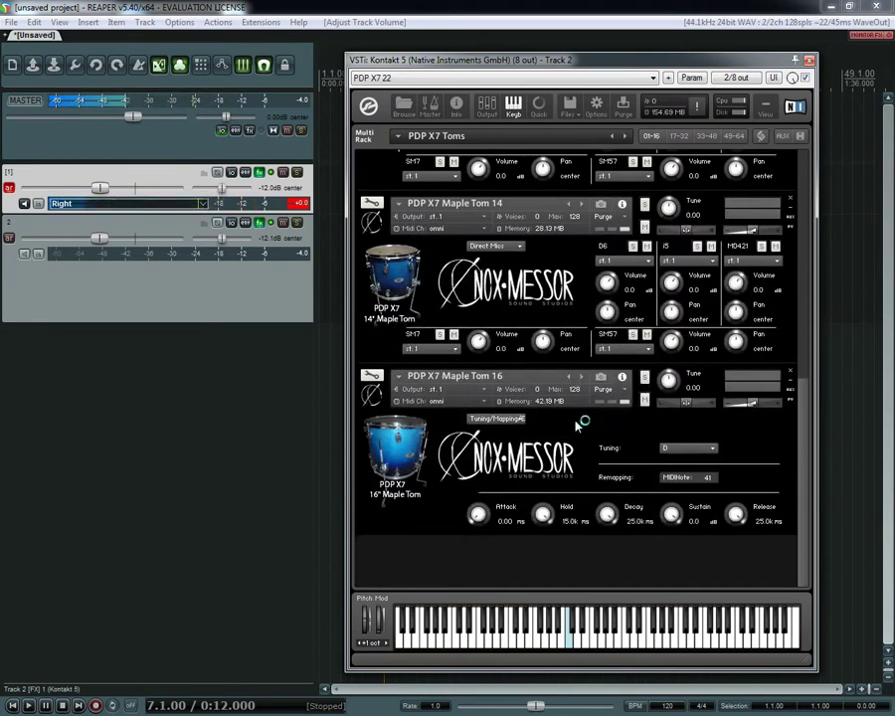
pyautogui.click(508, 248)
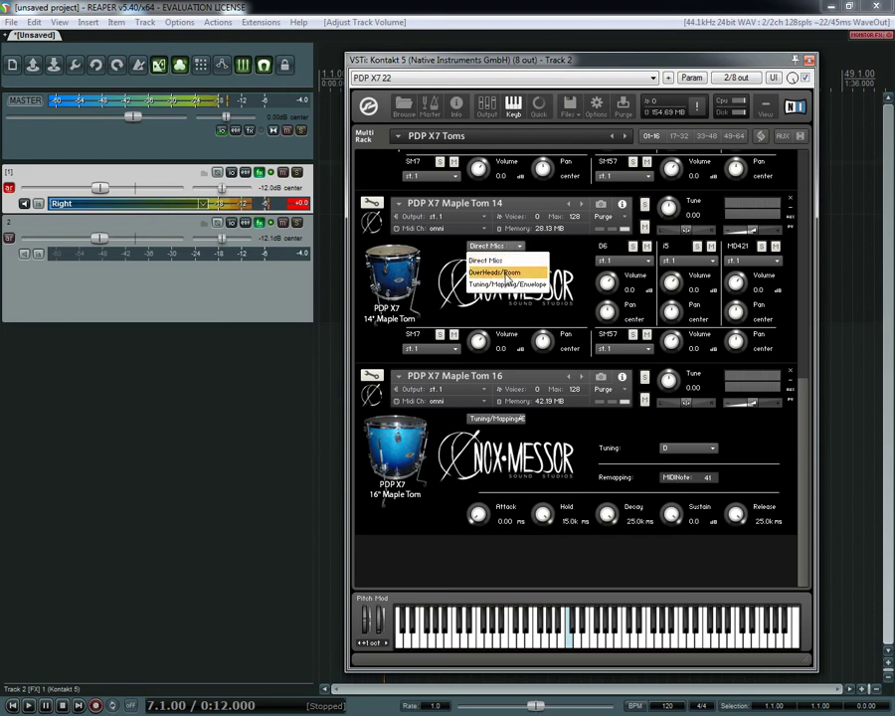
pyautogui.click(510, 262)
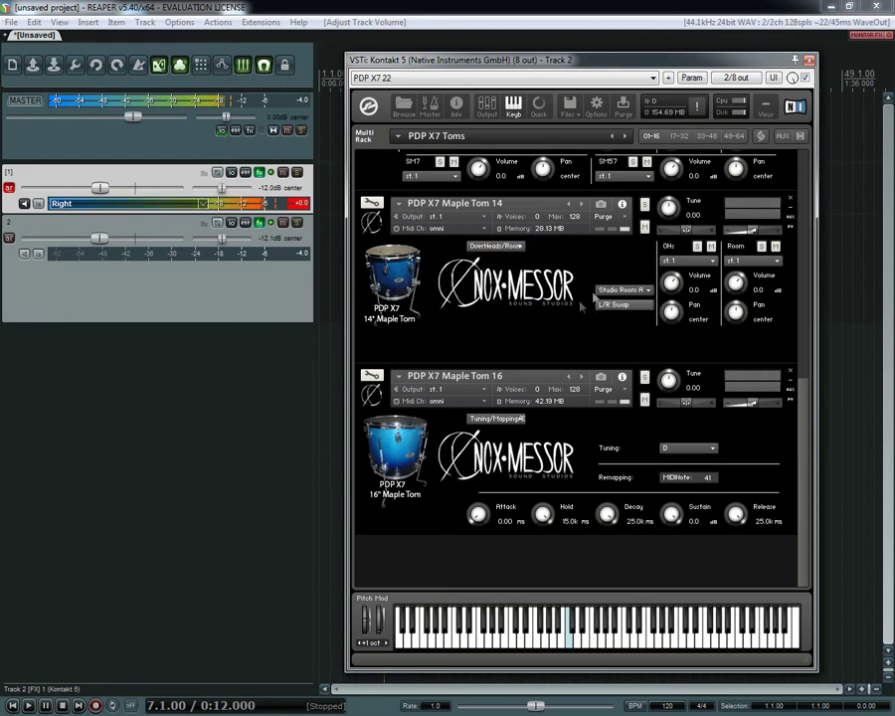
pyautogui.click(625, 289)
pyautogui.click(615, 333)
# Step: Play the PDP X7 Maple toms one after another to audition the set
pyautogui.click(570, 646)
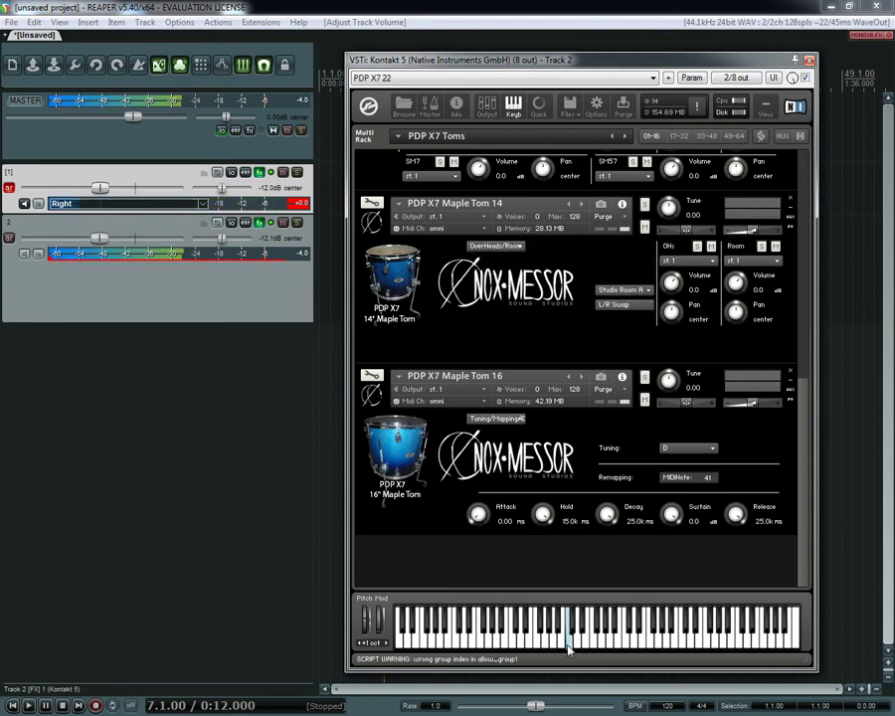
pyautogui.click(562, 648)
pyautogui.click(557, 652)
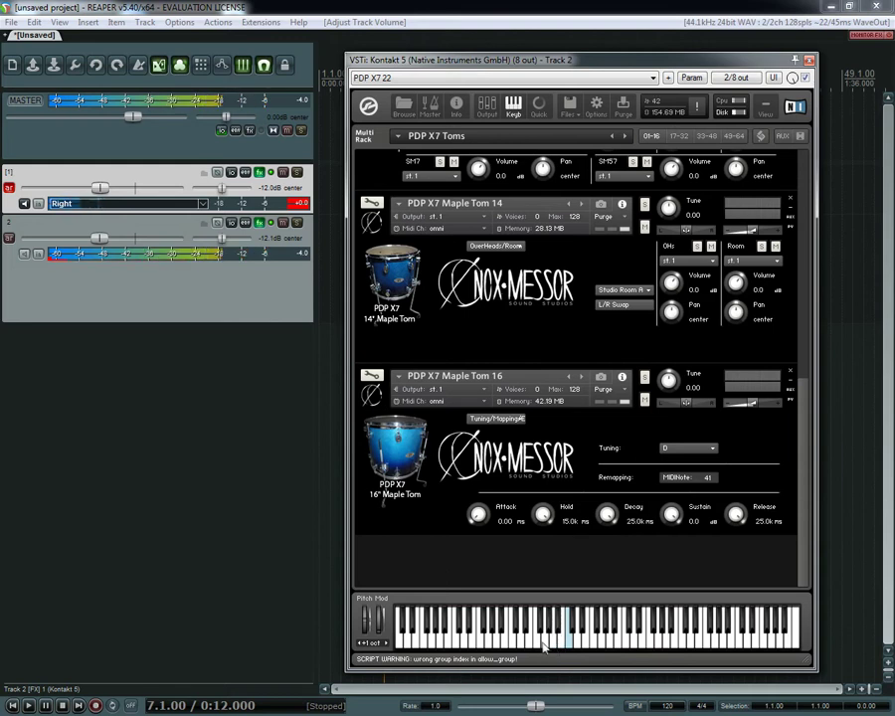
pyautogui.click(544, 647)
pyautogui.click(558, 645)
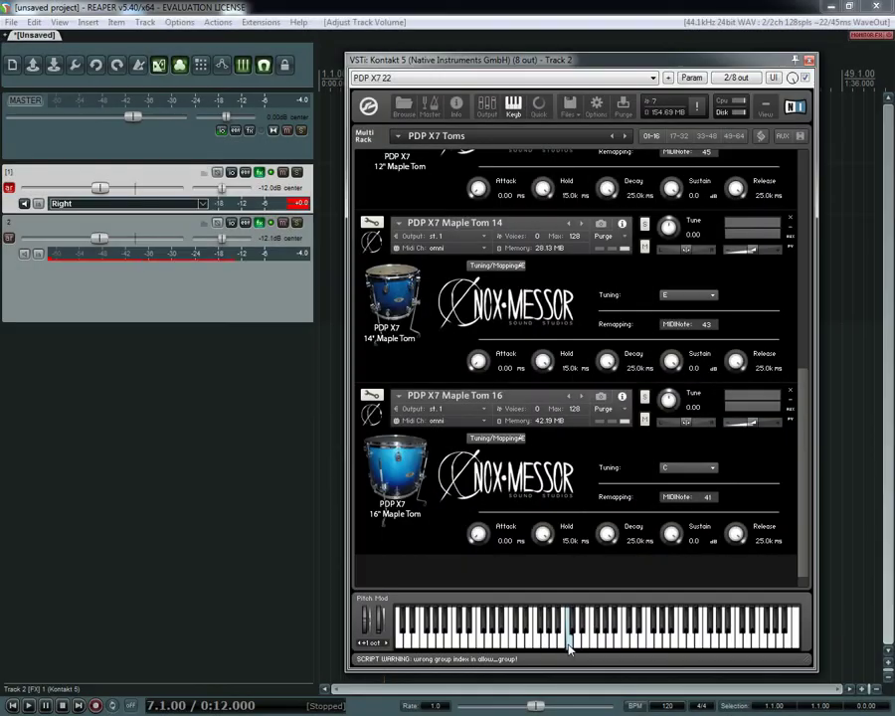
# Step: Play down through the toms with Maple Tom 14 tuned to E and Maple Tom 16 tuned to C
pyautogui.click(570, 649)
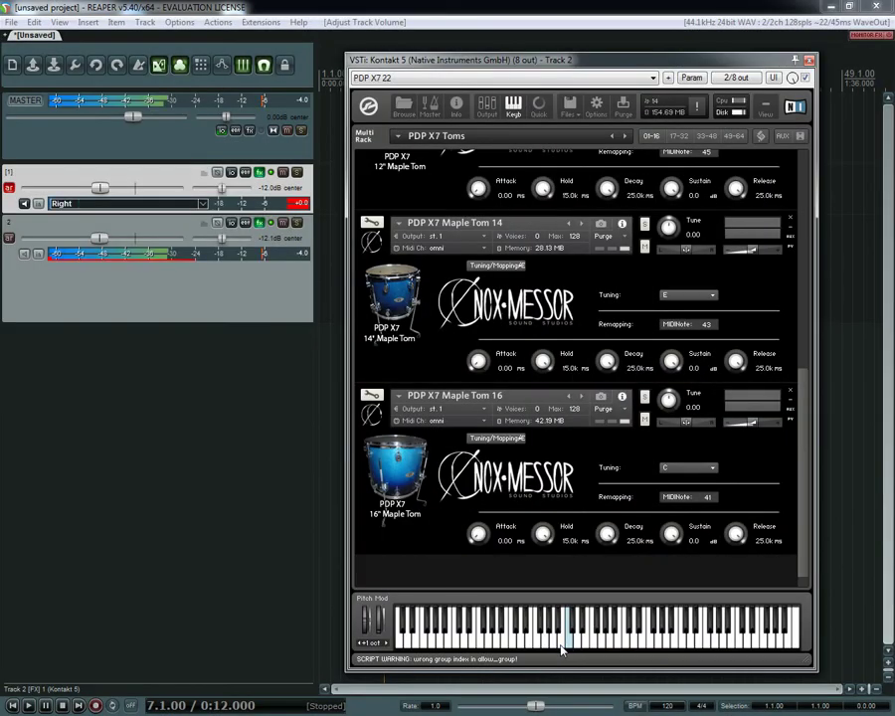
pyautogui.click(557, 652)
pyautogui.click(557, 652)
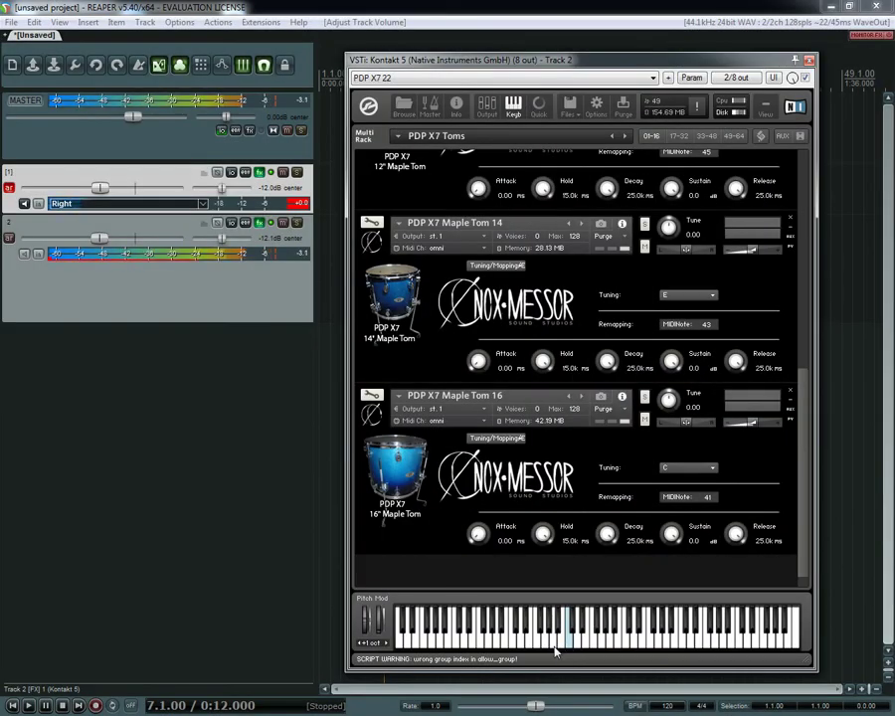
pyautogui.click(543, 654)
pyautogui.click(540, 652)
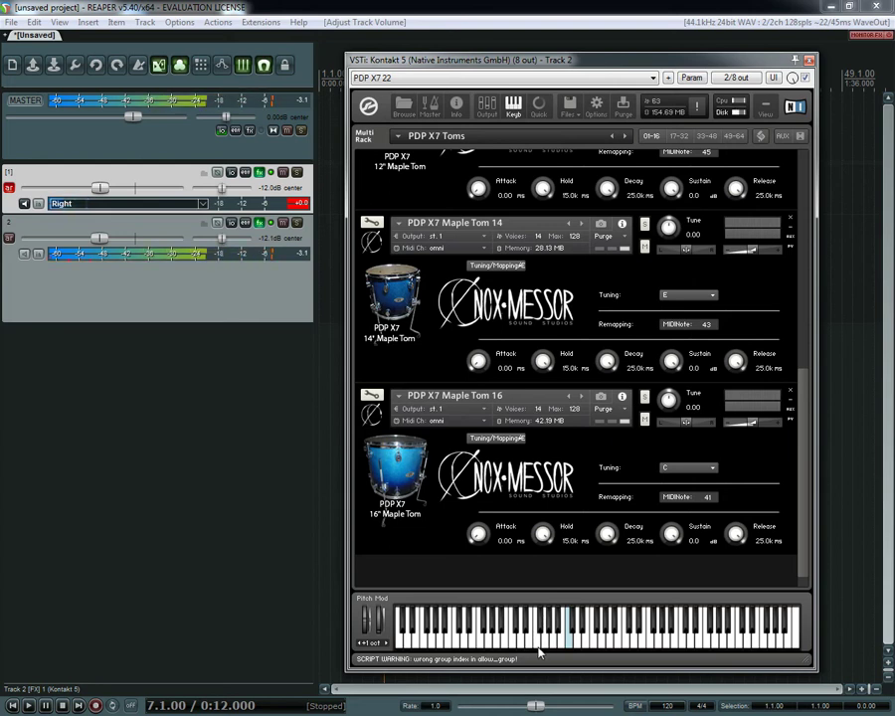
# Step: Set the Maple Tom 16 tuning to A and play the lowest toms to hear it
pyautogui.click(528, 629)
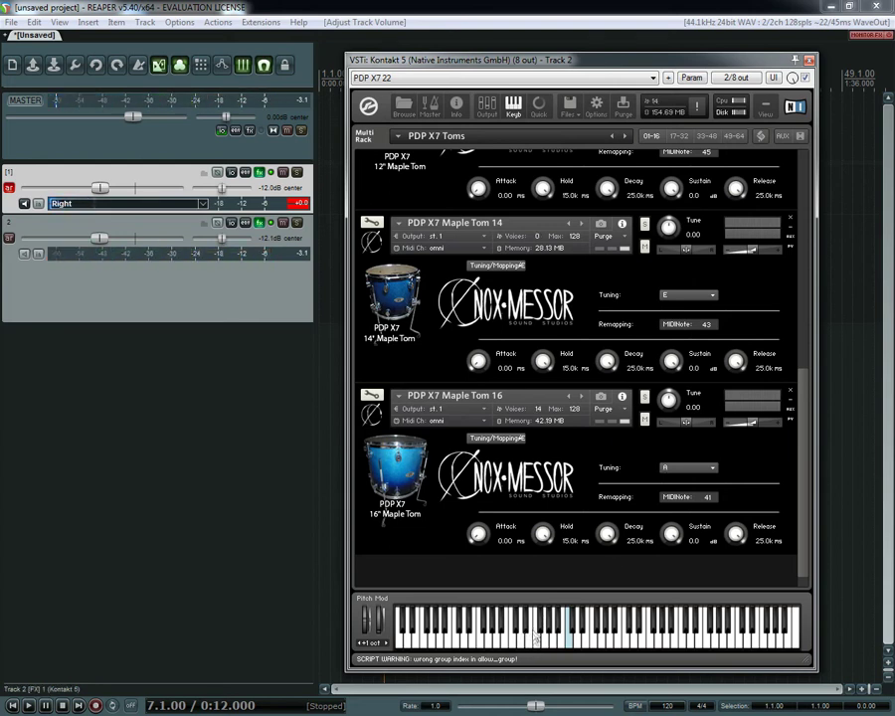
pyautogui.click(539, 647)
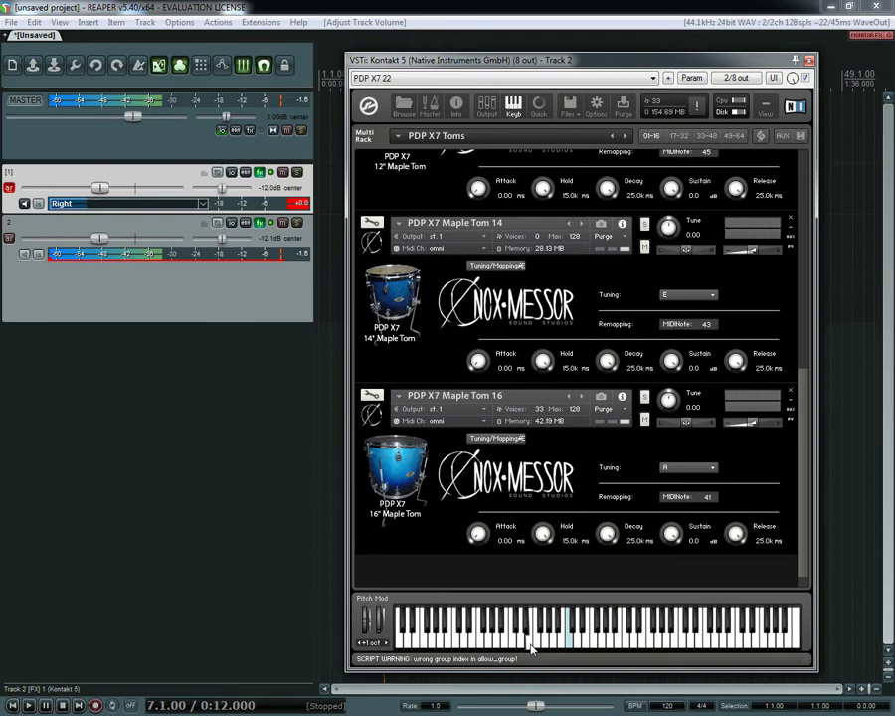
pyautogui.click(538, 651)
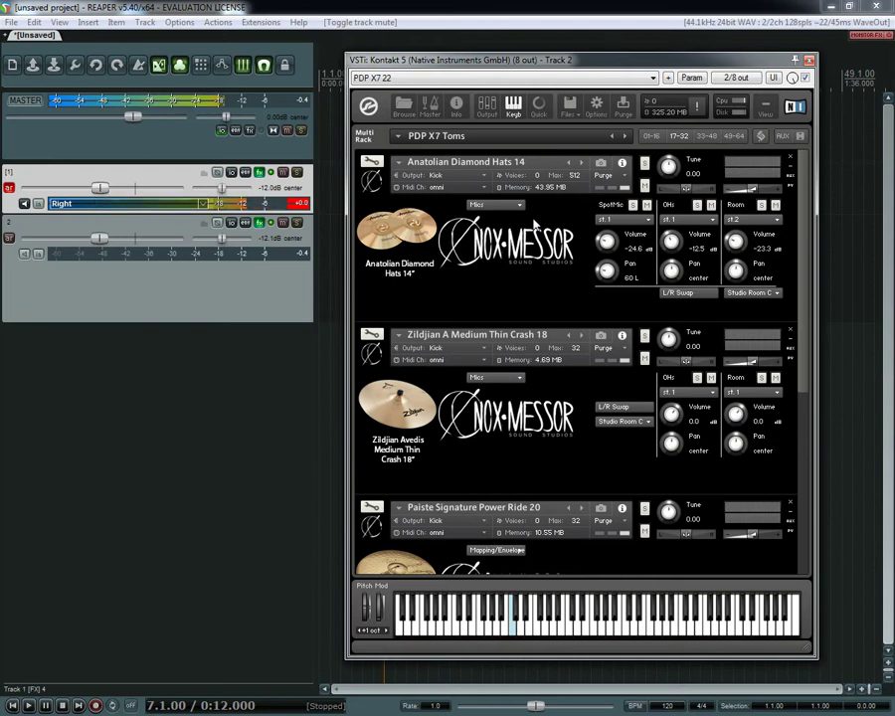
# Step: Show the Mapping/Envelope controls for the Anatolian Diamond Hats 14 and the Zildjian A Medium Thin Crash 18
pyautogui.click(489, 206)
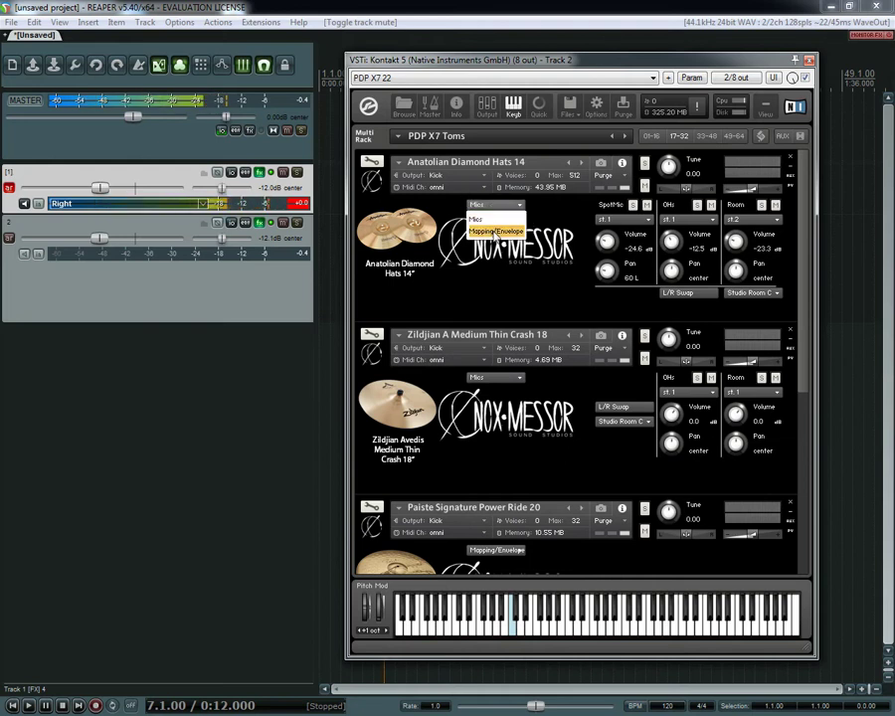
pyautogui.click(490, 230)
pyautogui.click(494, 378)
pyautogui.click(497, 404)
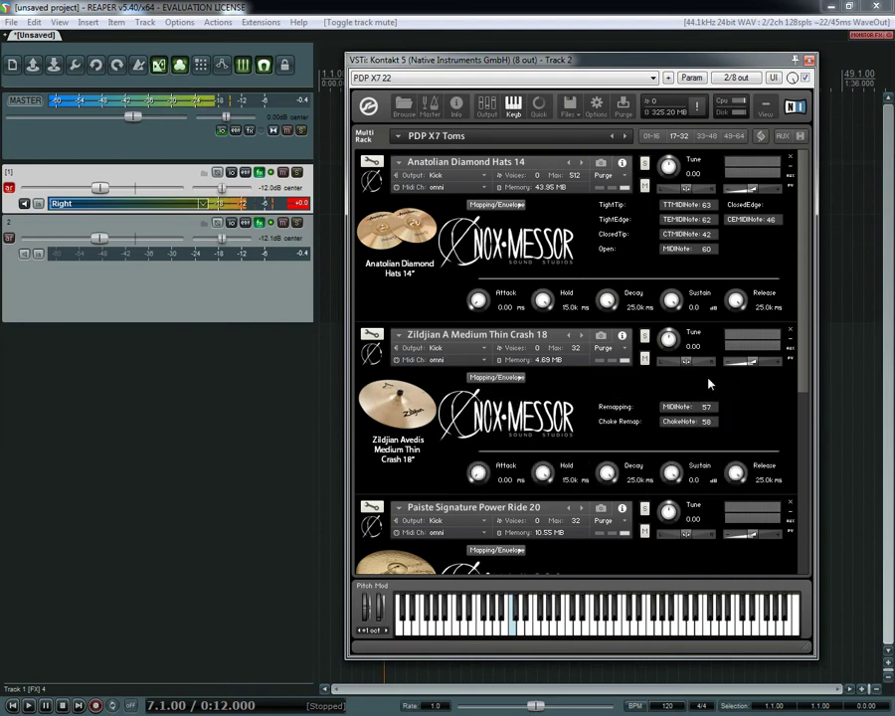
# Step: Play the mapped keys of the Anatolian Diamond Hats 14 to audition the different hi-hat articulations
pyautogui.click(642, 621)
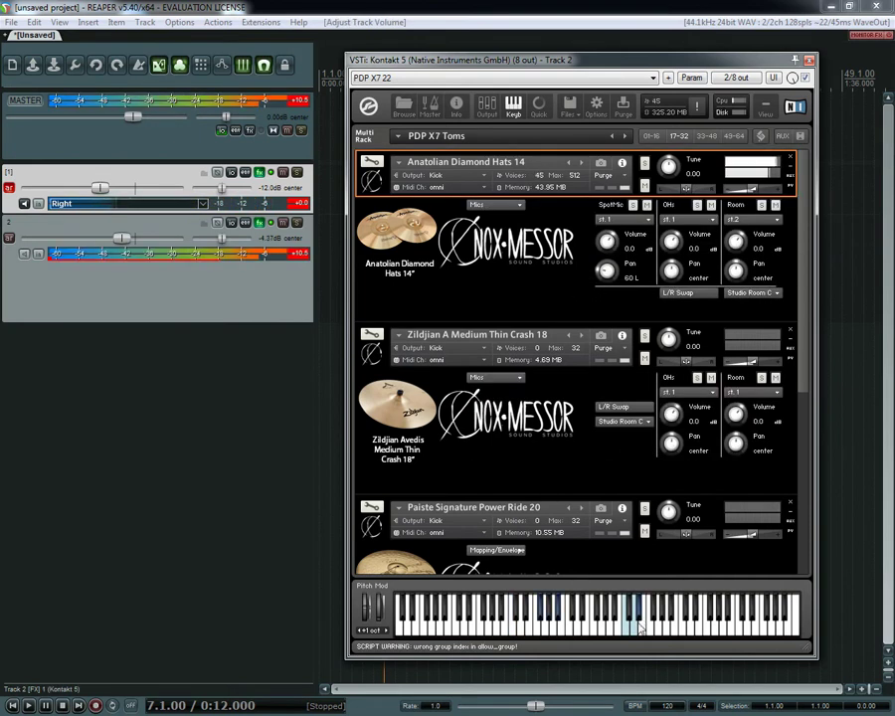
pyautogui.click(629, 630)
pyautogui.click(629, 632)
pyautogui.click(627, 630)
pyautogui.click(557, 624)
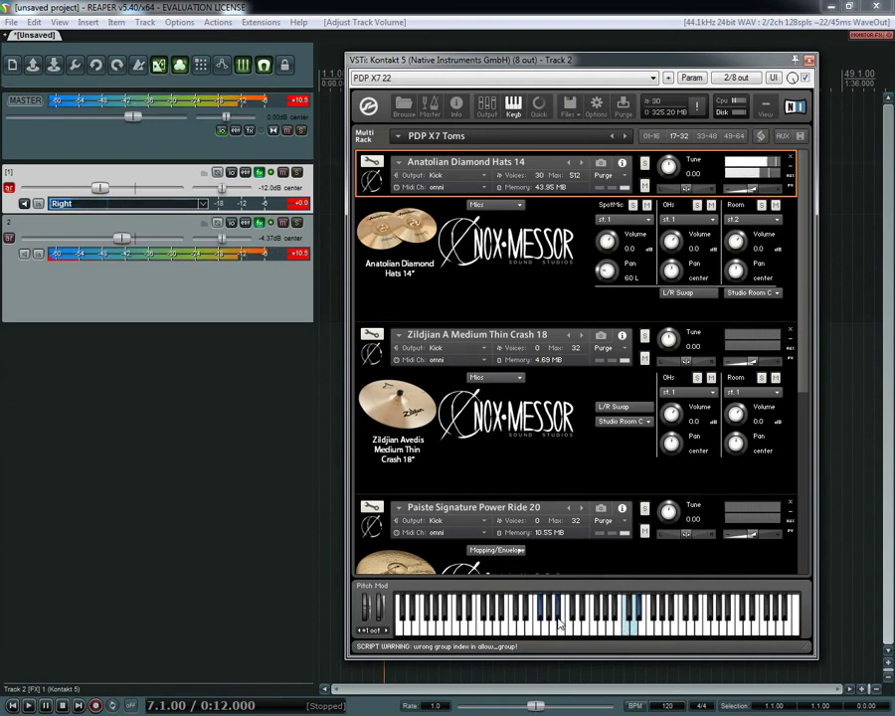
pyautogui.click(544, 625)
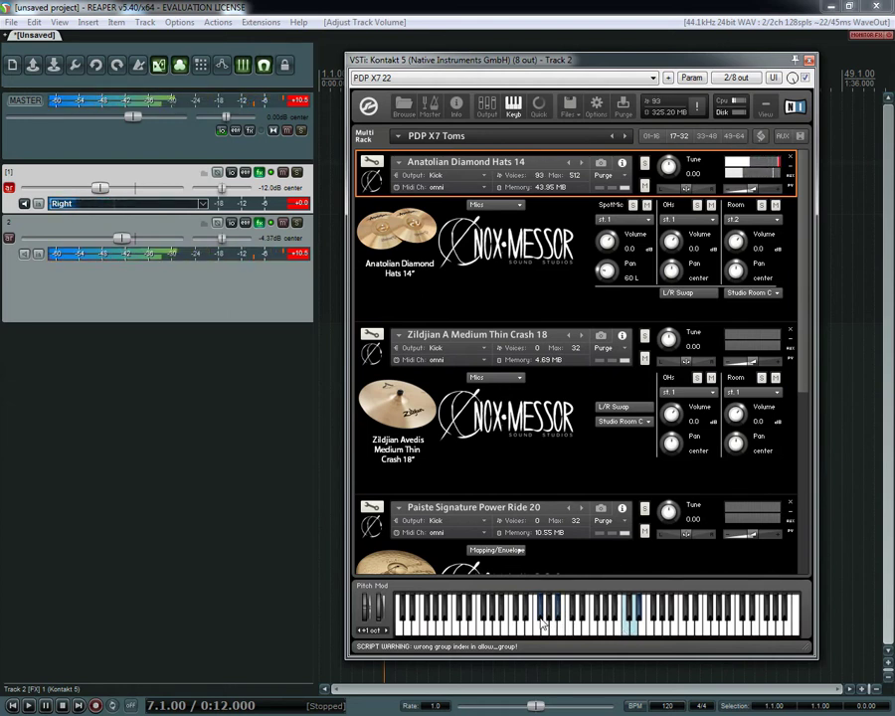
pyautogui.click(609, 635)
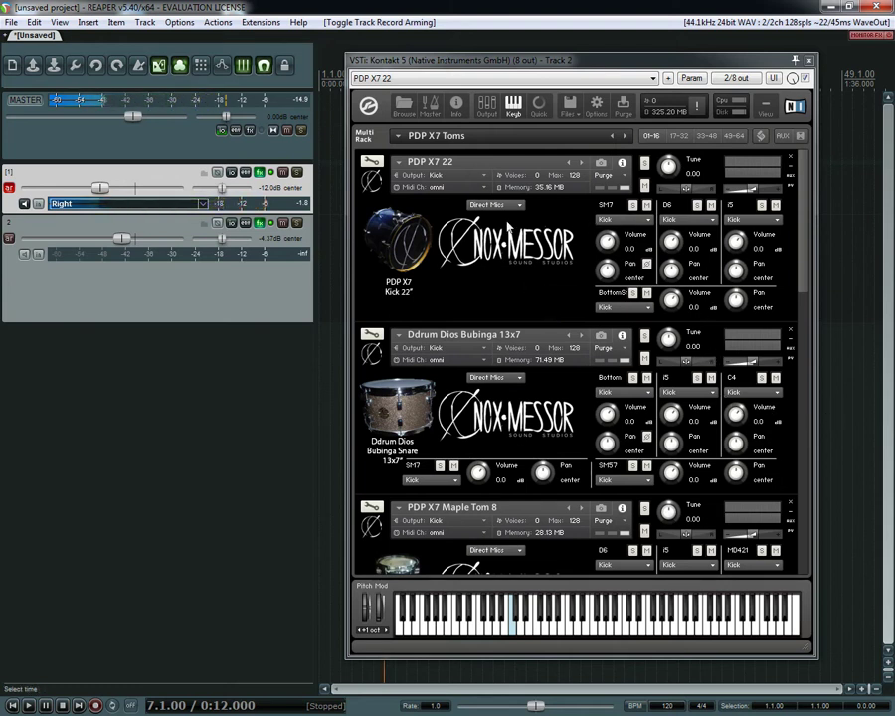
# Step: Show the Kontakt output mixer and rename track 2 as Kontakt
pyautogui.click(487, 106)
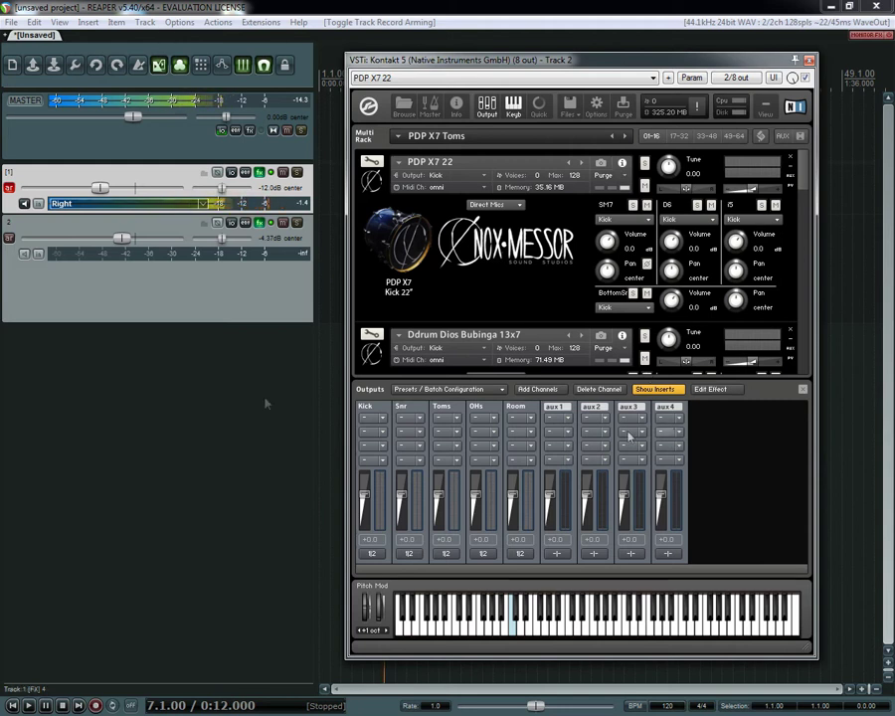
pyautogui.click(165, 257)
pyautogui.press('F2')
pyautogui.write('Kontakt')
pyautogui.press('Return')
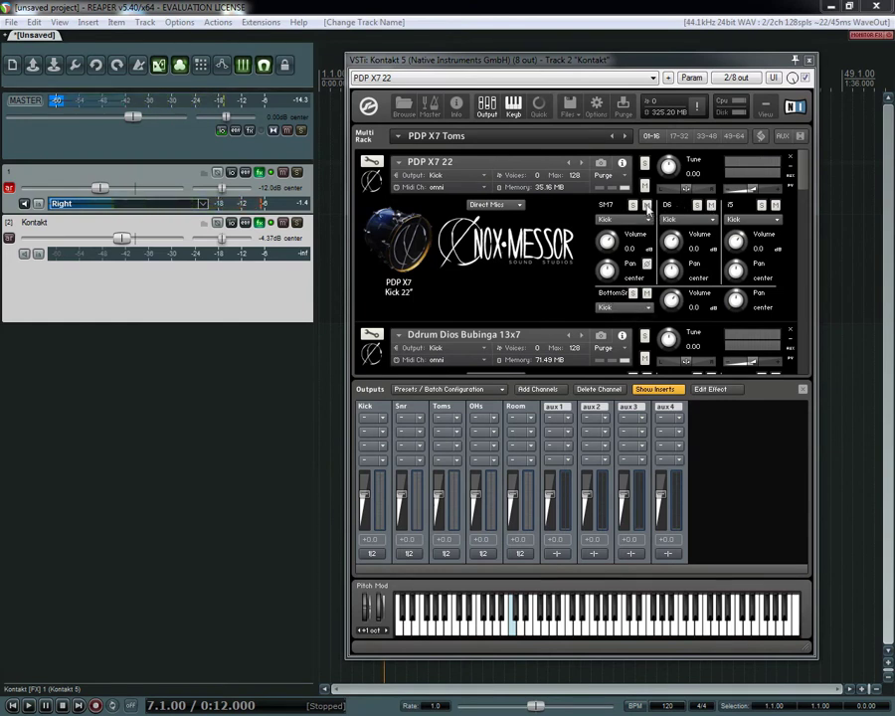
# Step: Mute the SM7 and i5 mics of the PDP X7 22 kick, and route D6 to Kick and BottomSnr to Snr
pyautogui.click(646, 205)
pyautogui.click(776, 205)
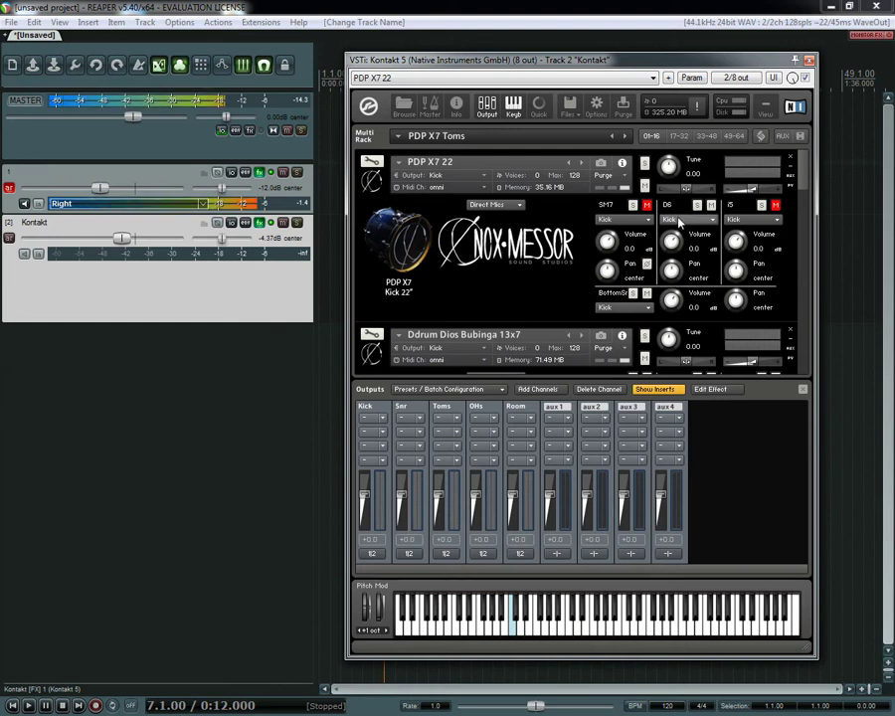
pyautogui.click(687, 220)
pyautogui.click(668, 234)
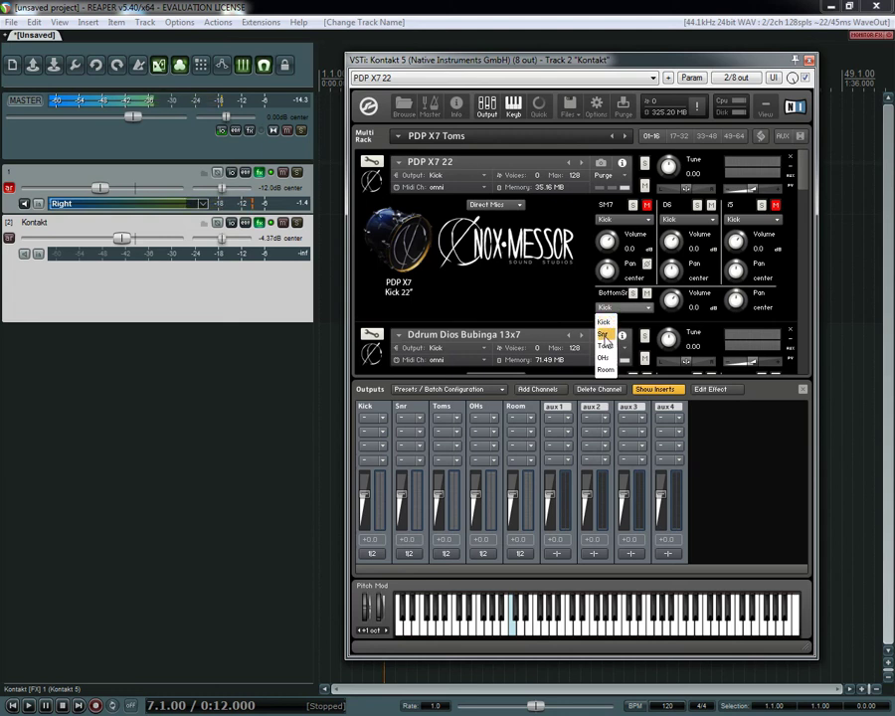
pyautogui.click(604, 335)
# Step: Route the PDP X7 22 kick's overheads to OHs and its room to Room, using Studio Room B
pyautogui.click(494, 203)
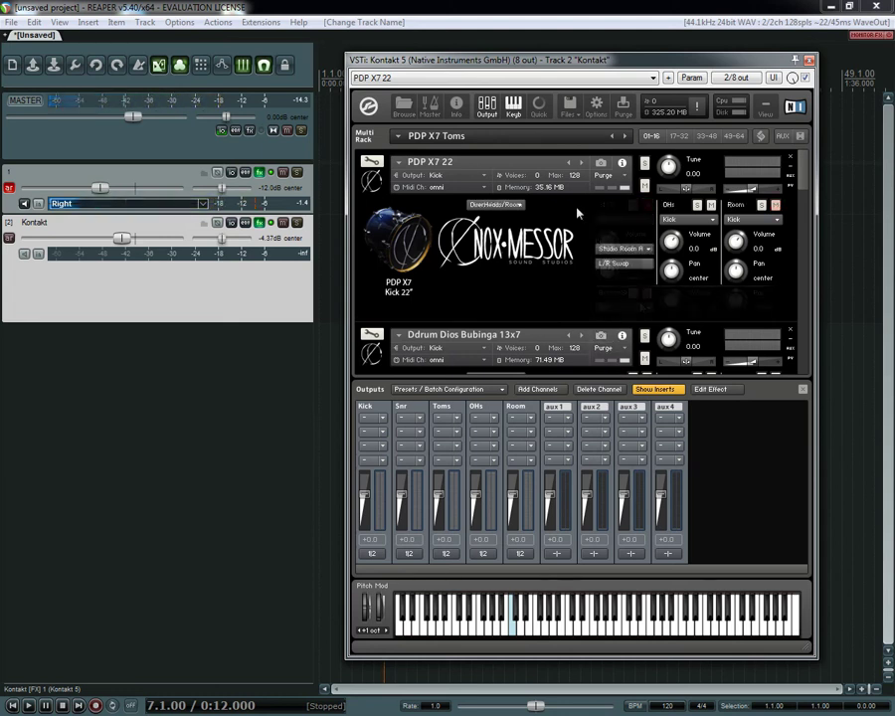
pyautogui.click(668, 220)
pyautogui.click(669, 270)
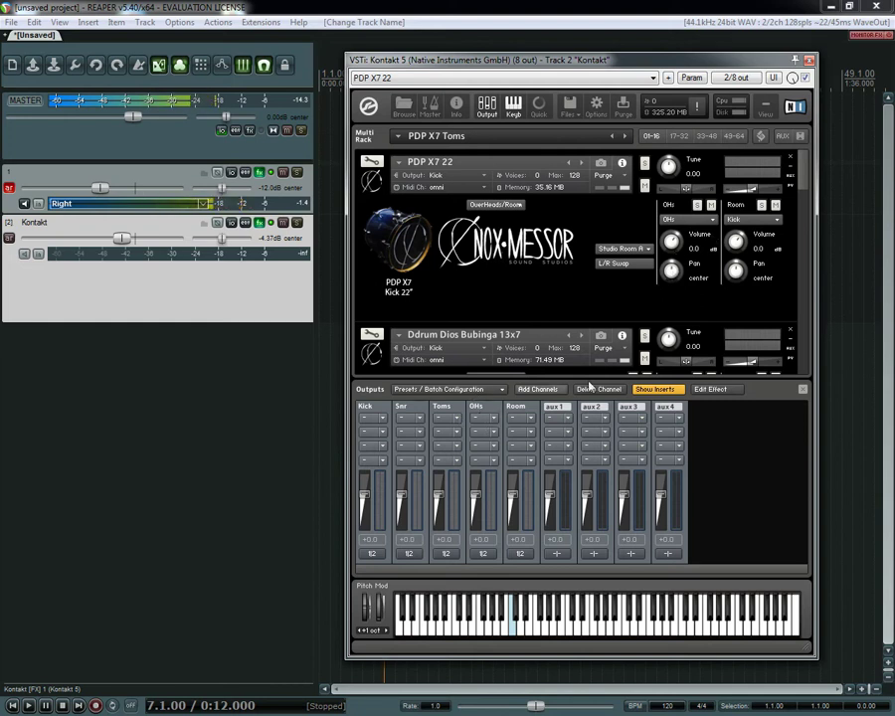
pyautogui.click(748, 219)
pyautogui.click(732, 279)
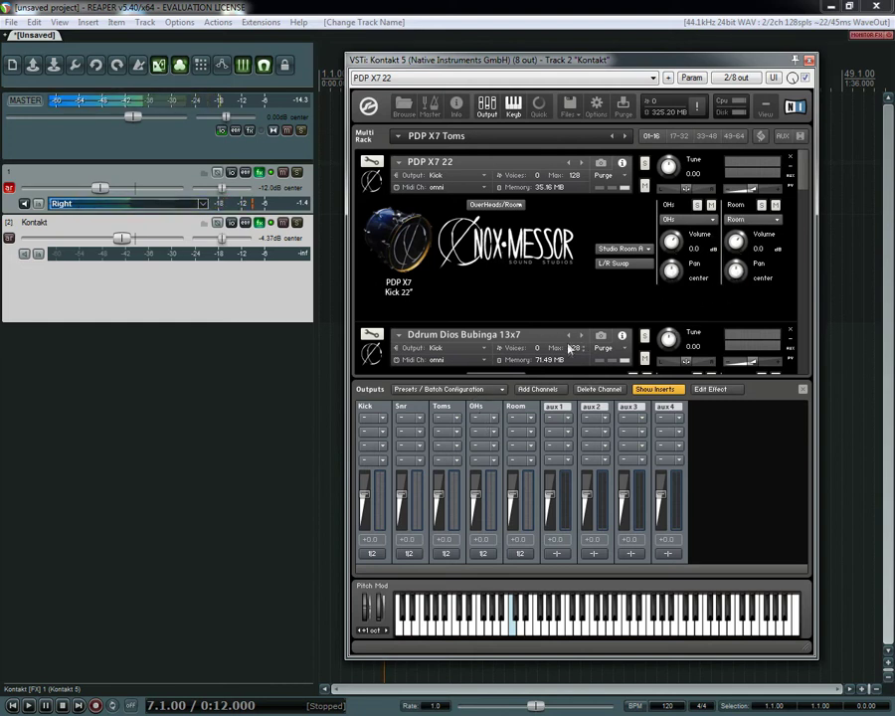
pyautogui.click(623, 249)
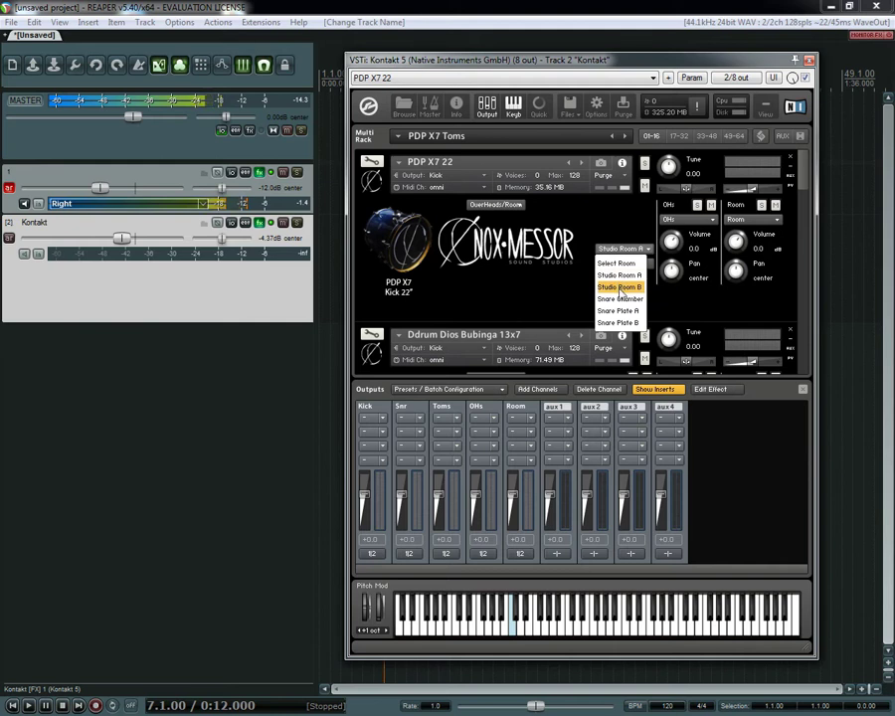
pyautogui.click(621, 288)
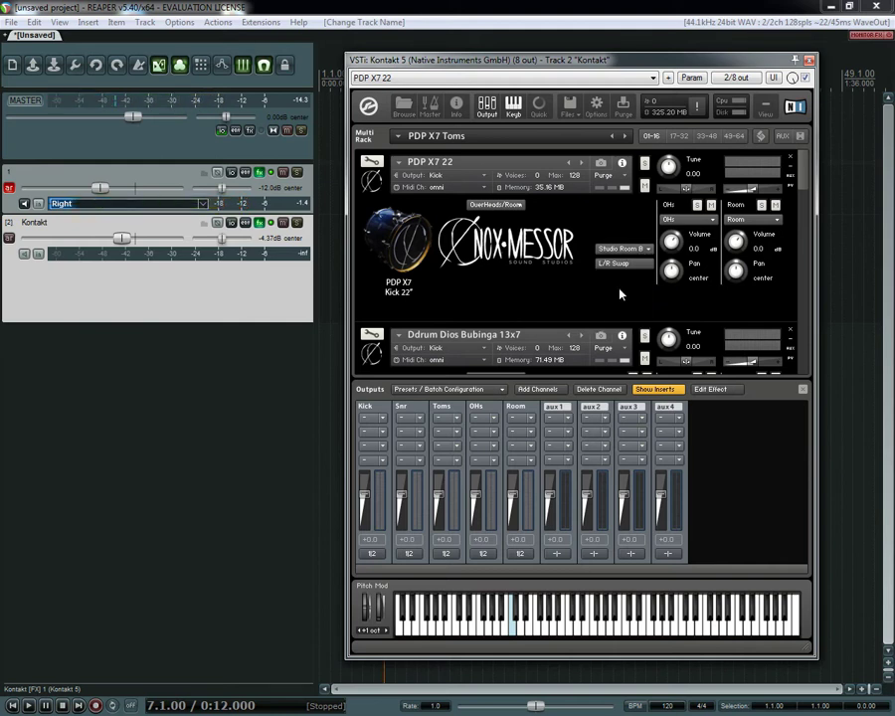
# Step: Route the Ddrum Dios Bubinga 13x7 snare's phase-inverted Bottom mic and i5 mic to Snr, and mute C4, SM7 and SM57
pyautogui.scroll(-2, 806, 203)
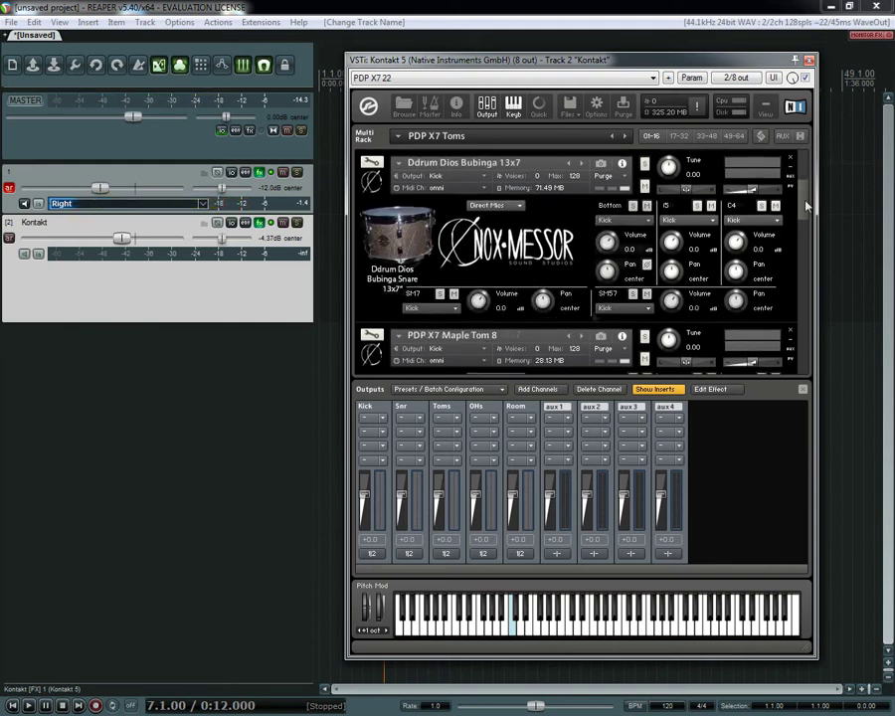
pyautogui.click(608, 220)
pyautogui.click(604, 246)
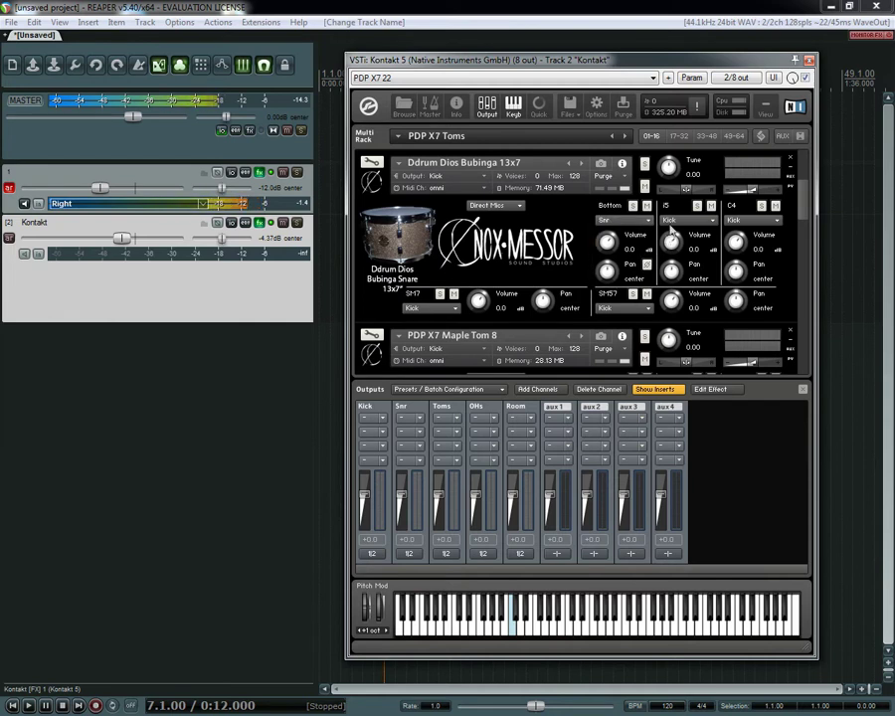
pyautogui.click(609, 220)
pyautogui.click(670, 220)
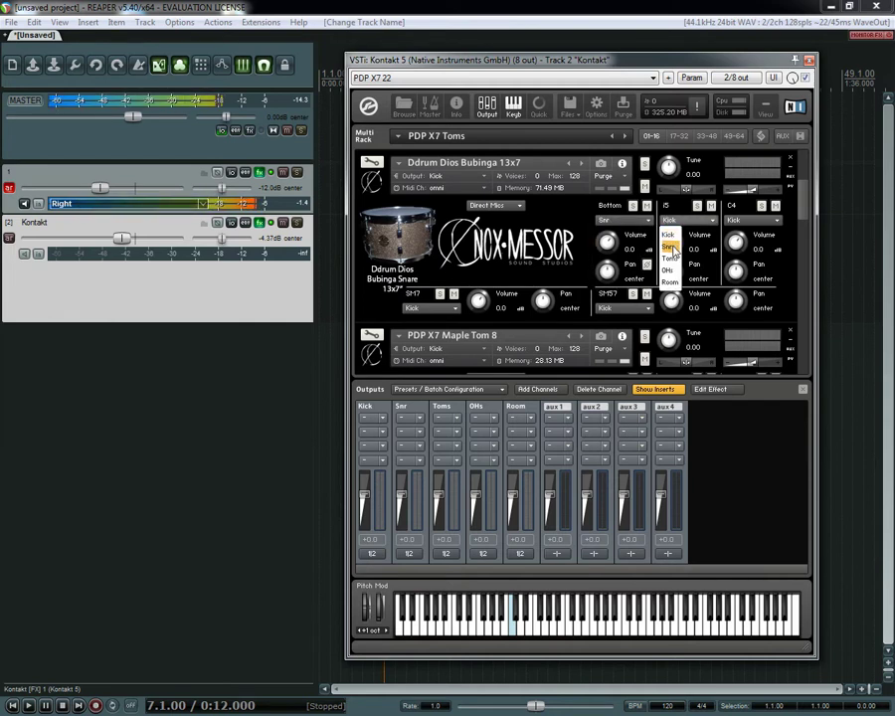
pyautogui.click(671, 247)
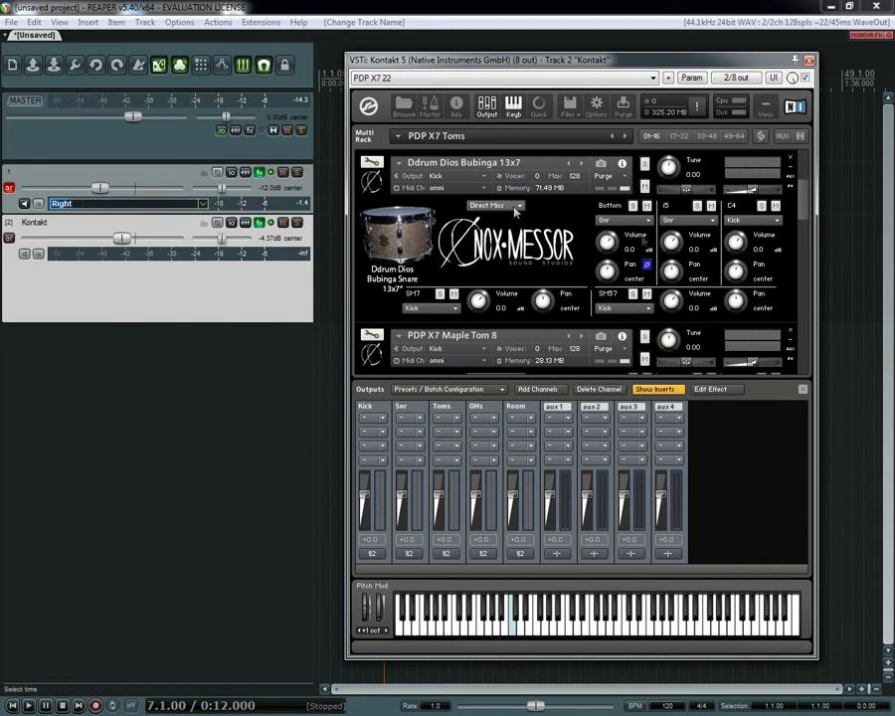
pyautogui.click(646, 295)
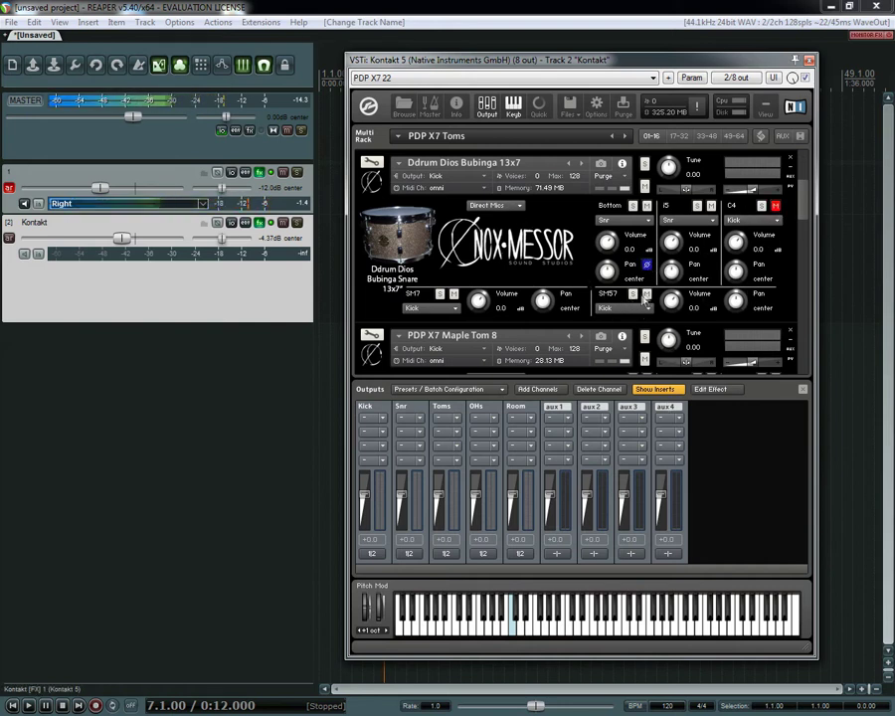
# Step: Route the Bubinga snare's overheads to OHs and its room to Room with Snare Plate A, and return to its Direct Mics
pyautogui.click(492, 206)
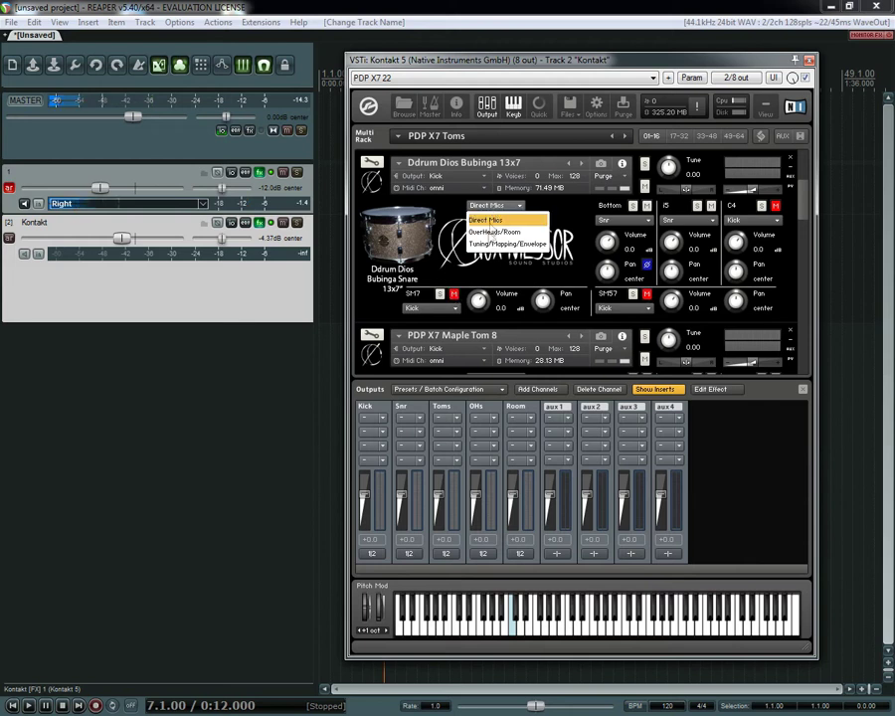
pyautogui.click(489, 229)
pyautogui.click(686, 220)
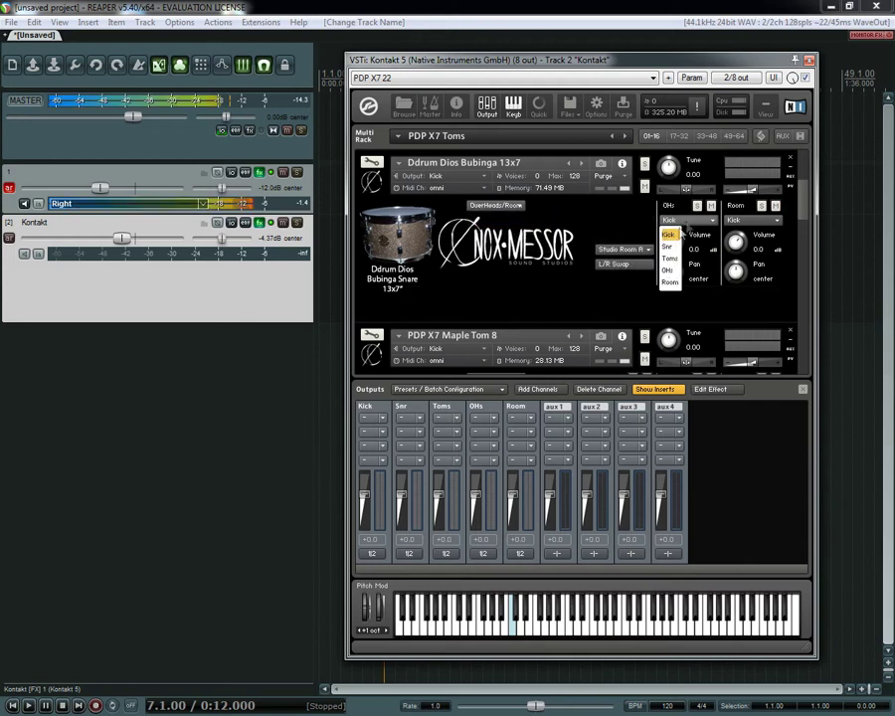
pyautogui.click(674, 269)
pyautogui.click(753, 221)
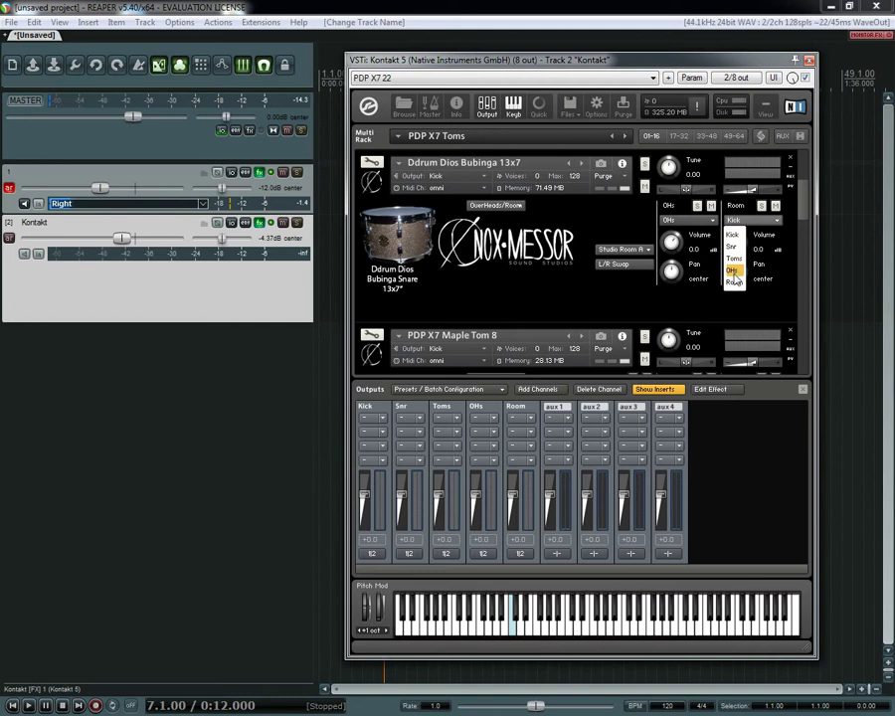
pyautogui.click(734, 283)
pyautogui.click(627, 249)
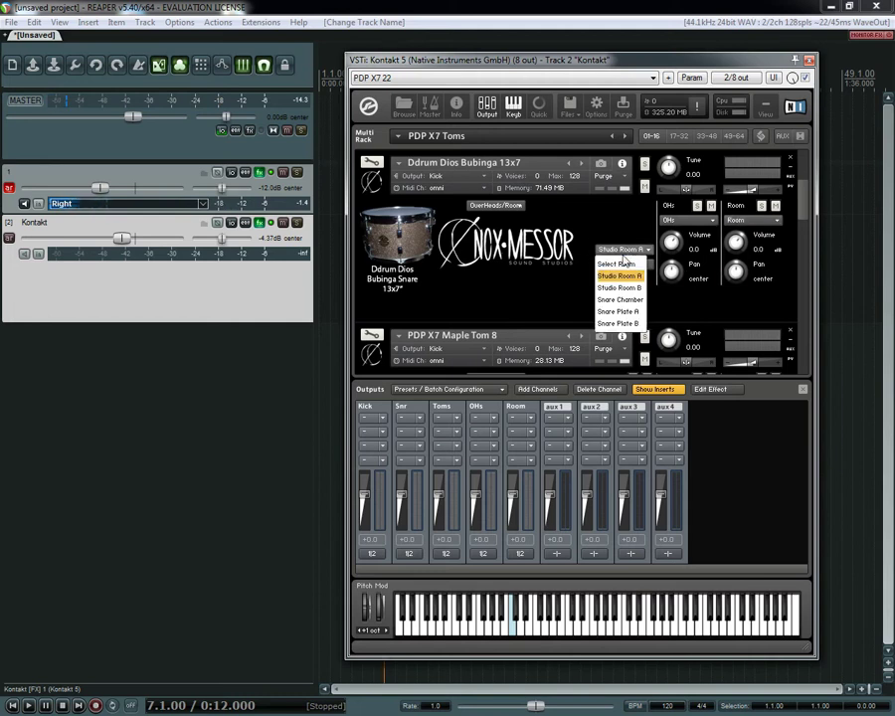
pyautogui.click(623, 314)
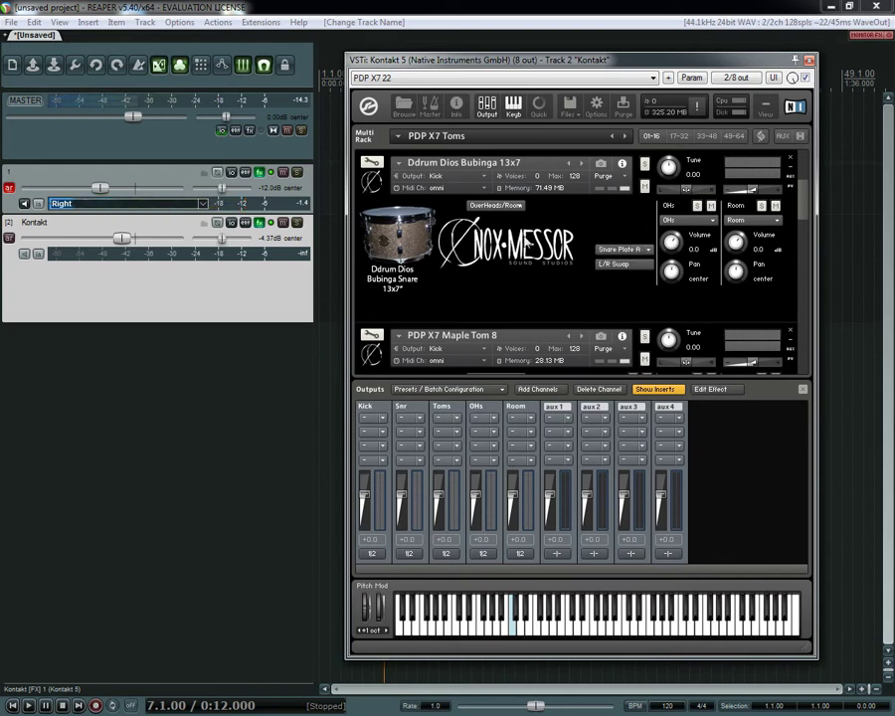
pyautogui.click(495, 205)
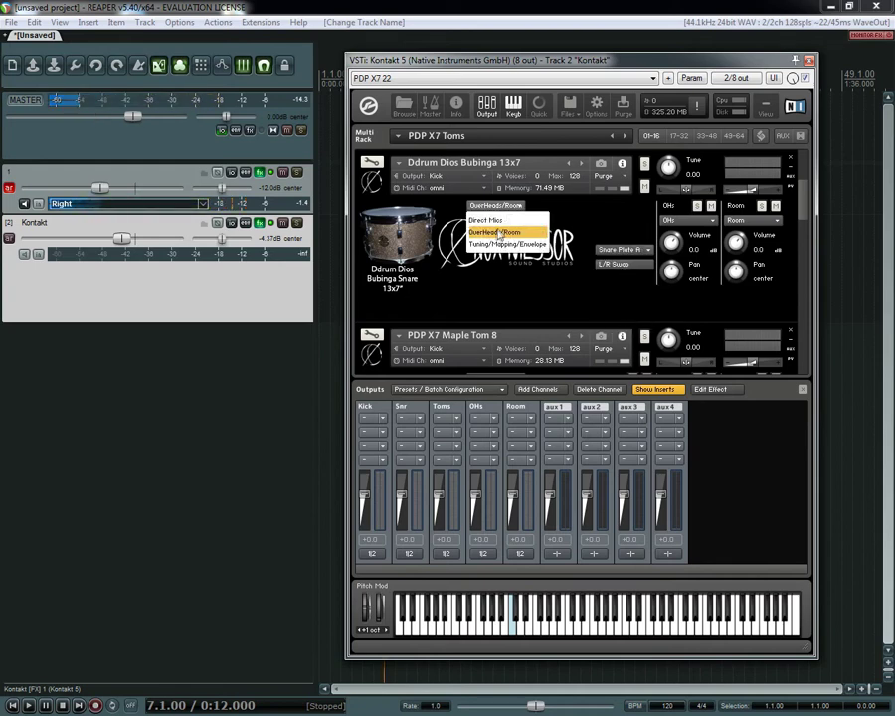
pyautogui.click(486, 217)
# Step: Set Maple Tom 12 and Maple Tom 14 to MIDI channel omni and route their D6 mics to Toms with the other mics muted
pyautogui.scroll(2, 530, 282)
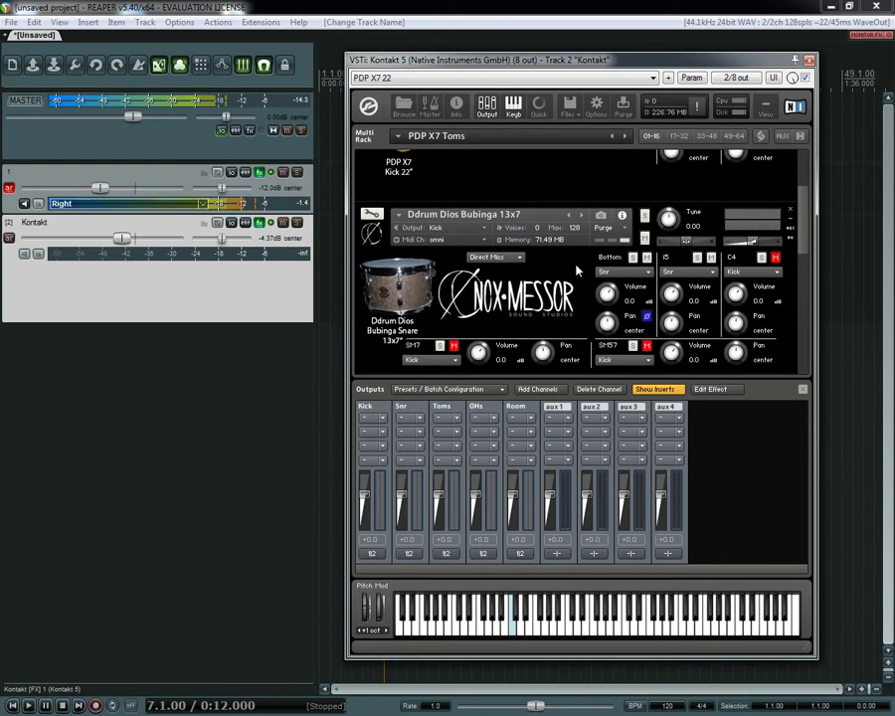
pyautogui.moveTo(808, 239); pyautogui.dragTo(809, 303)
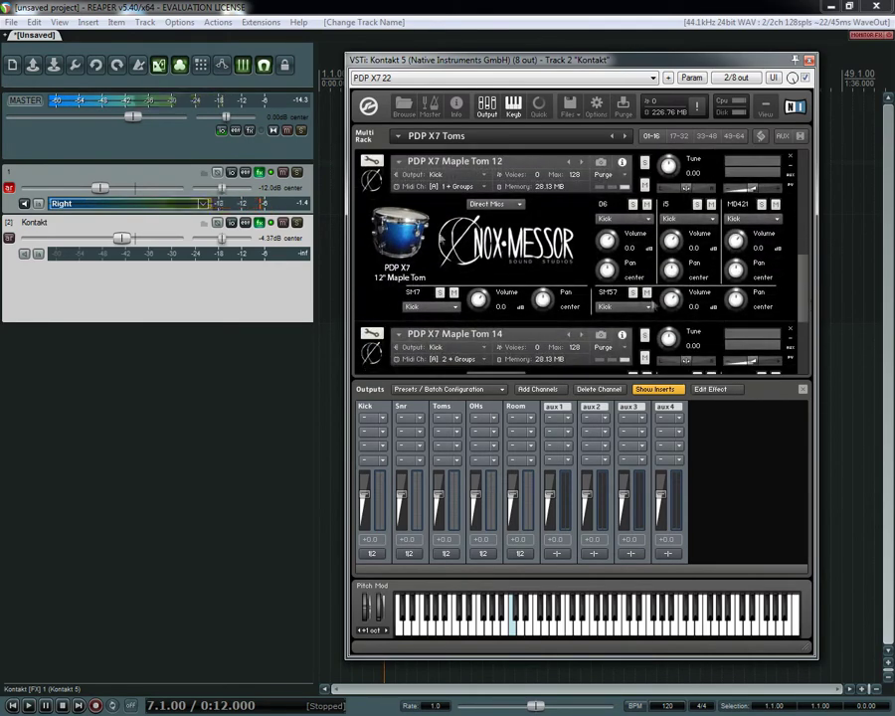
pyautogui.click(439, 187)
pyautogui.click(439, 200)
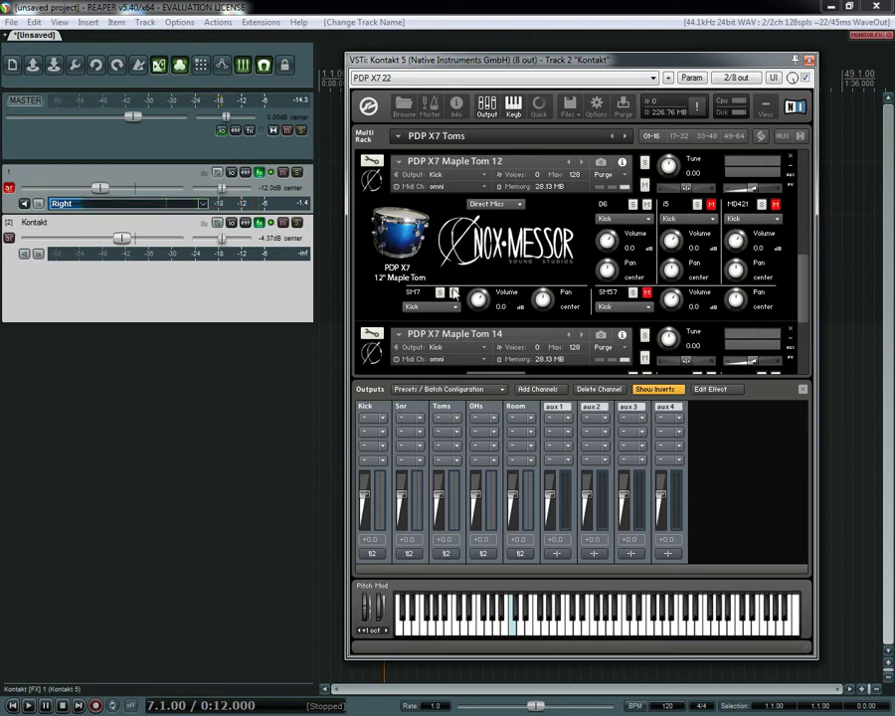
pyautogui.scroll(-3, 700, 258)
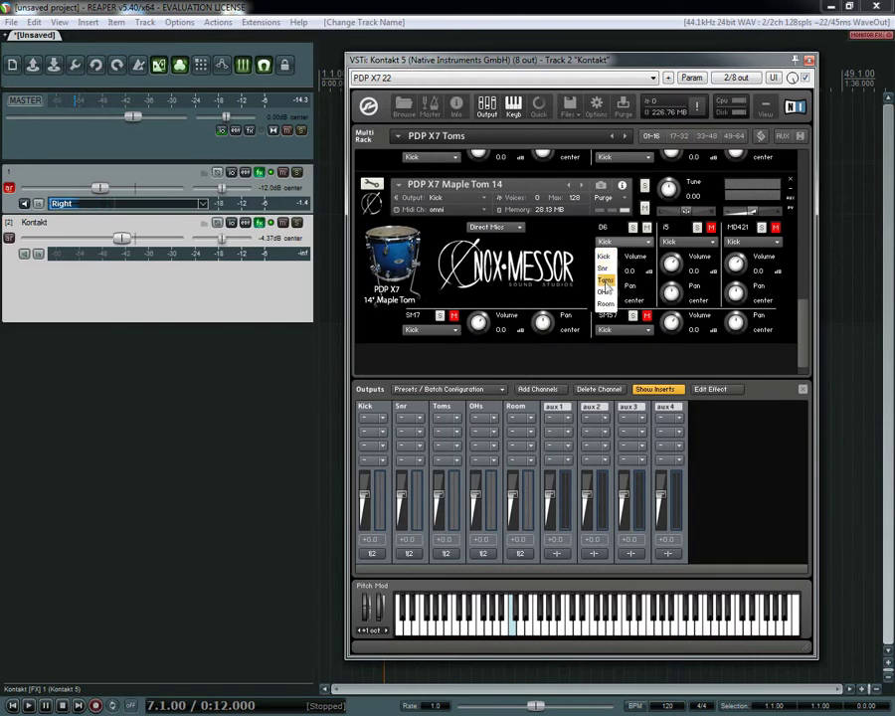
pyautogui.scroll(3, 583, 275)
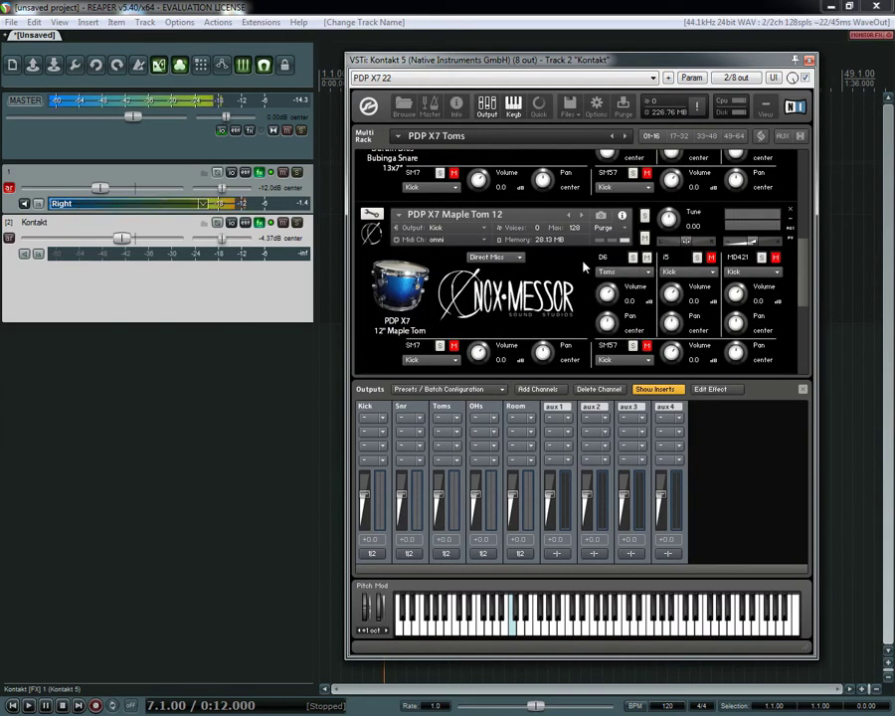
# Step: Route the Maple Tom 12's overheads to OHs and its room to Room, using Percussion Room
pyautogui.click(487, 257)
pyautogui.click(458, 267)
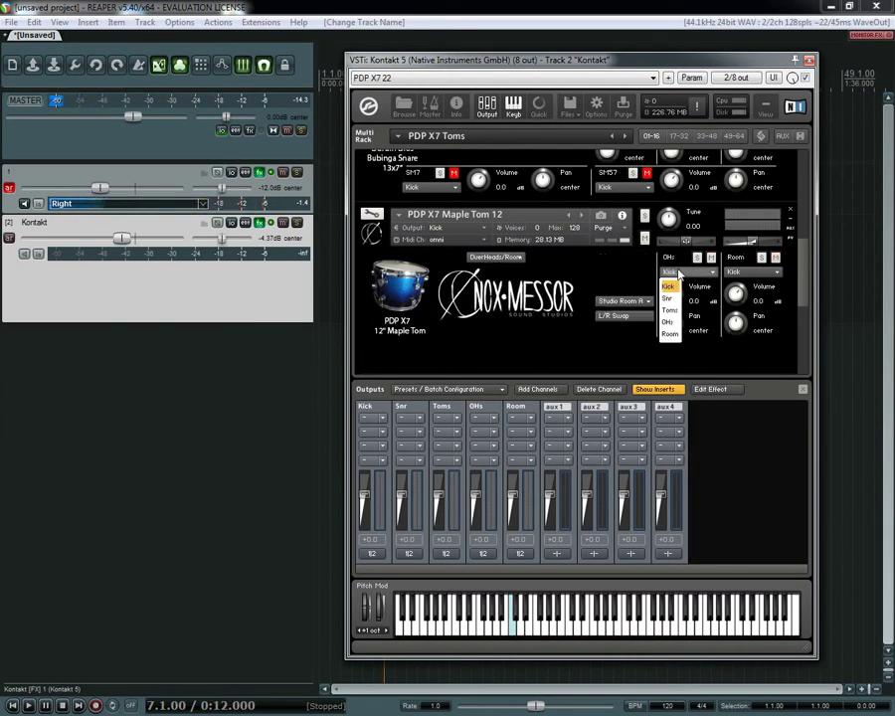
pyautogui.click(741, 275)
pyautogui.click(737, 339)
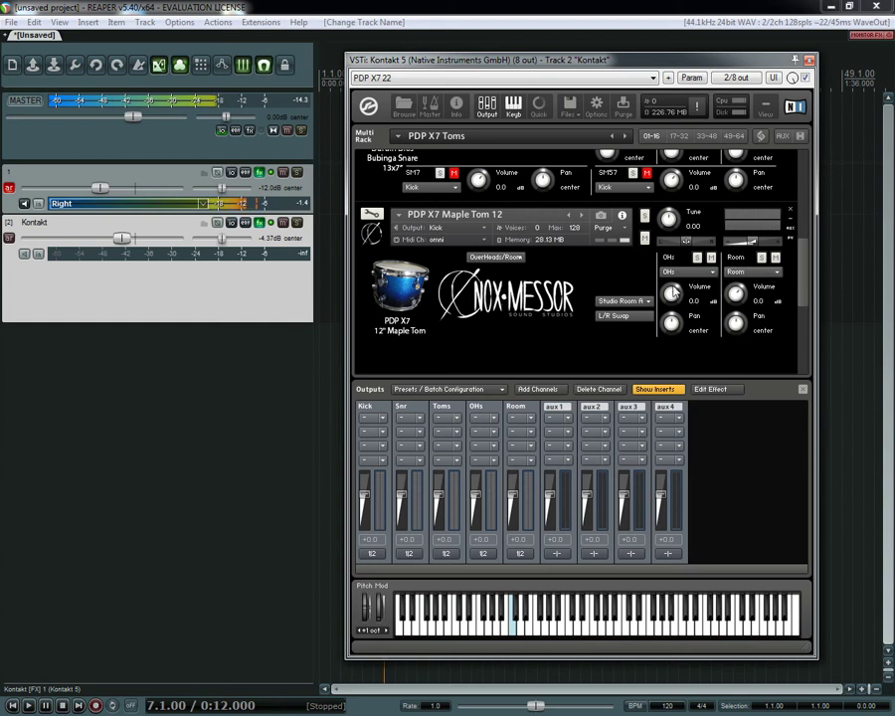
pyautogui.click(623, 301)
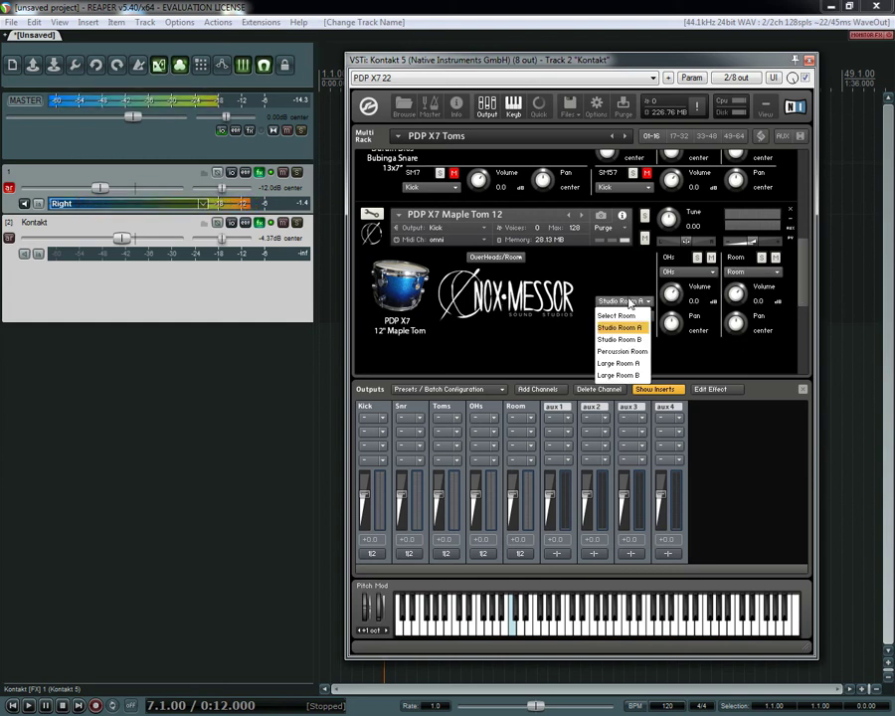
pyautogui.click(627, 351)
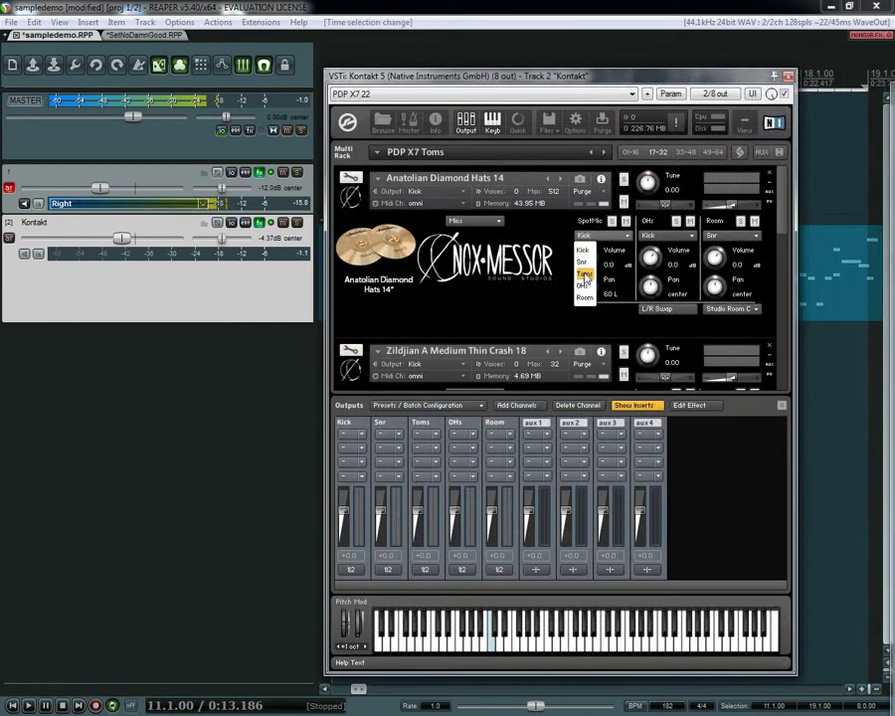
# Step: Route the SpotMic and overheads of the Anatolian Diamond Hats 14 to OHs
pyautogui.click(585, 287)
pyautogui.click(663, 237)
pyautogui.click(646, 285)
# Step: Route the Paiste Signature Power Ride 20's SpotMic and overheads to OHs and its room to Room
pyautogui.scroll(-2, 723, 236)
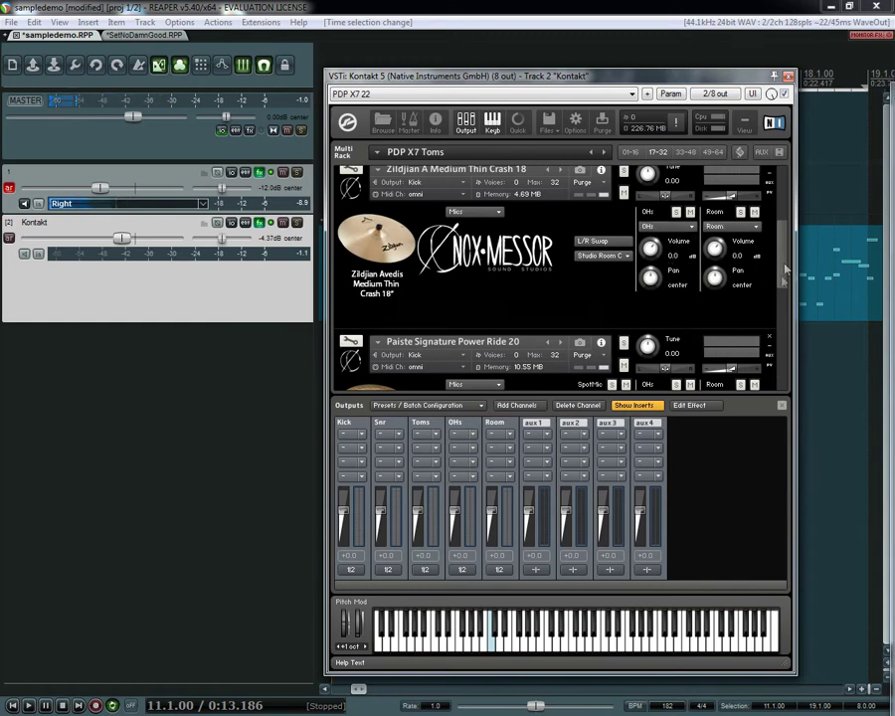
pyautogui.scroll(-2, 646, 249)
pyautogui.click(600, 236)
pyautogui.click(585, 286)
pyautogui.click(649, 236)
pyautogui.click(648, 286)
pyautogui.click(714, 236)
pyautogui.click(709, 298)
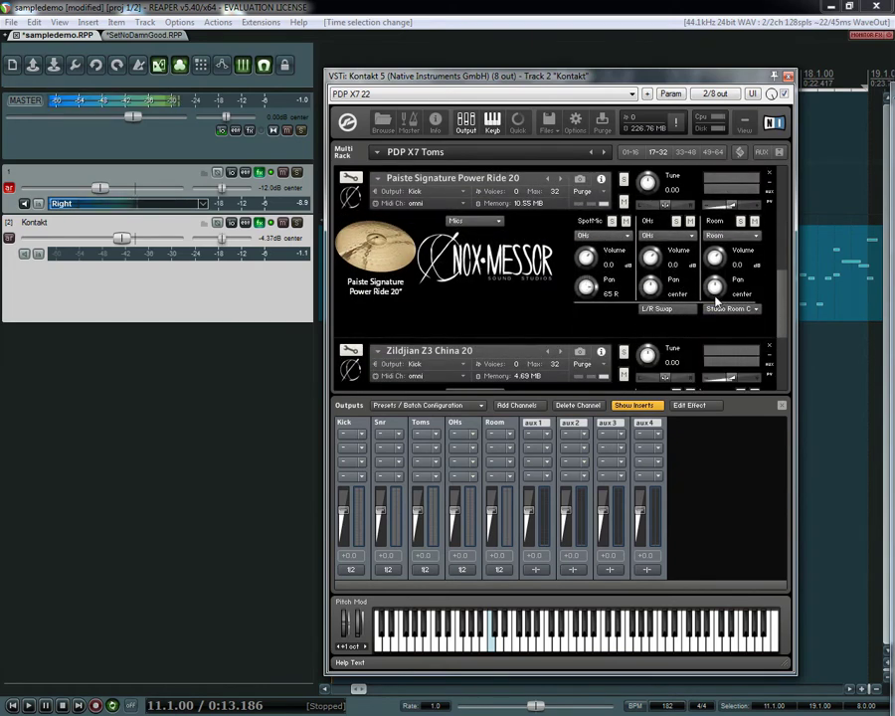
# Step: Route the Zildjian Z3 China 20's overheads to OHs and its room to Room
pyautogui.scroll(-1, 714, 299)
pyautogui.click(648, 235)
pyautogui.click(649, 286)
pyautogui.click(714, 235)
pyautogui.click(709, 297)
pyautogui.scroll(2, 779, 264)
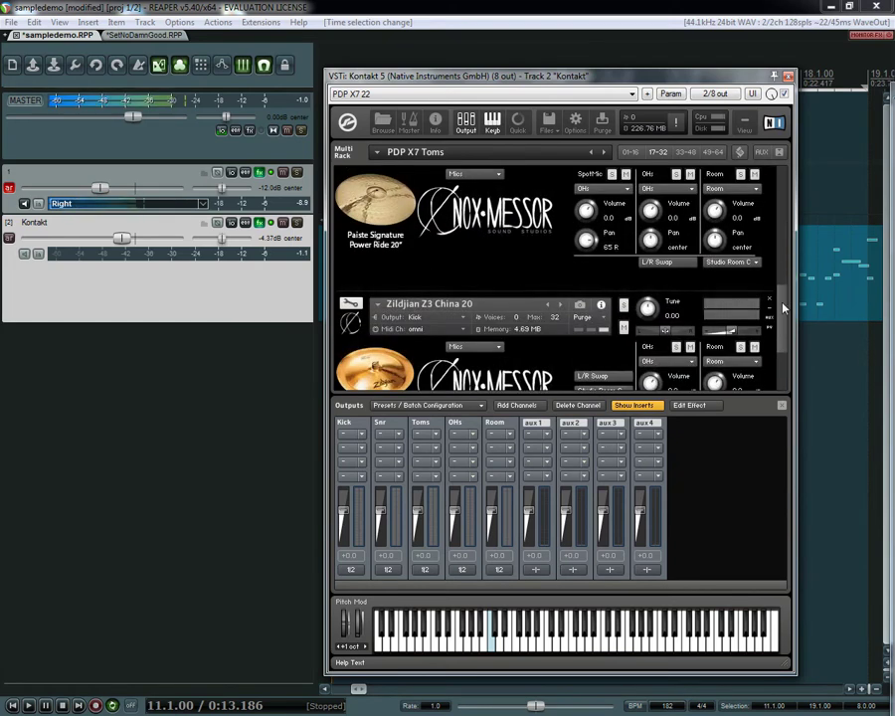
pyautogui.scroll(-2, 779, 264)
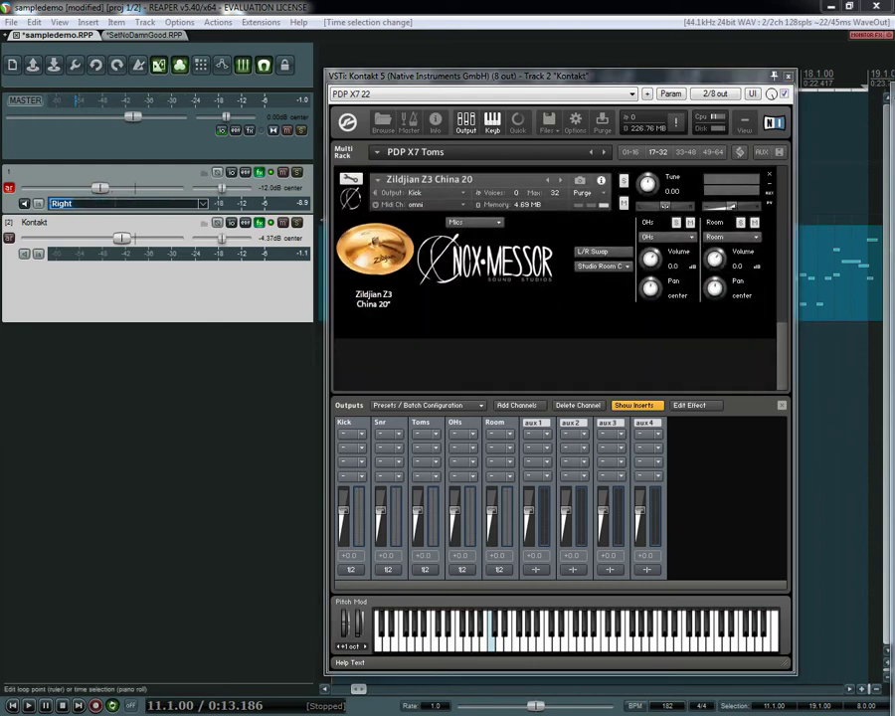
pyautogui.scroll(-1, 698, 290)
pyautogui.click(694, 288)
pyautogui.click(711, 288)
pyautogui.click(475, 271)
pyautogui.click(482, 309)
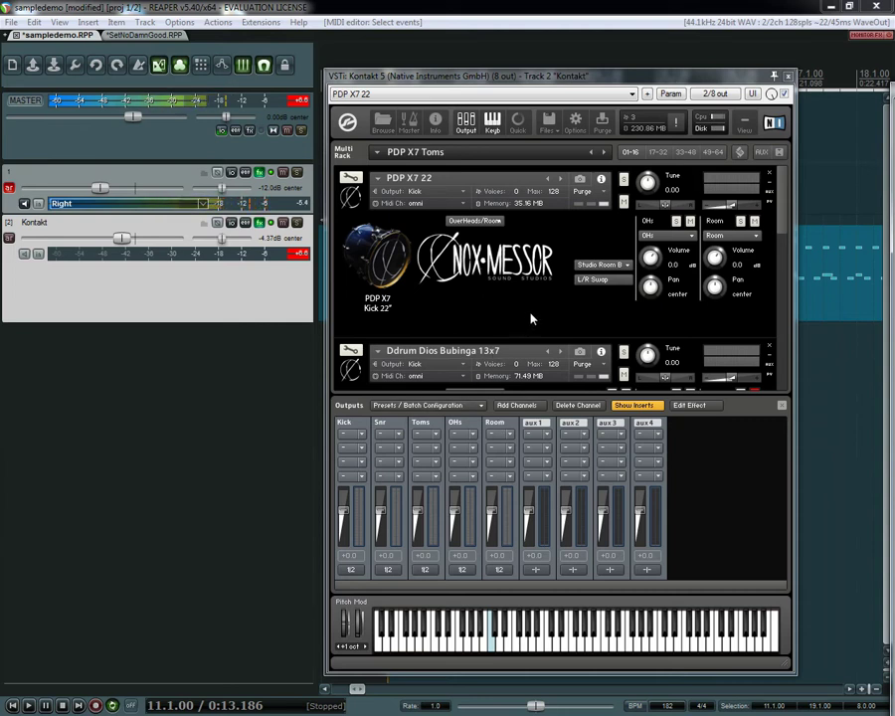
# Step: Play back the sampledemo drum pattern to hear the kit through the Kick, Snr, Toms, OHs and Room outputs
pyautogui.press('space')
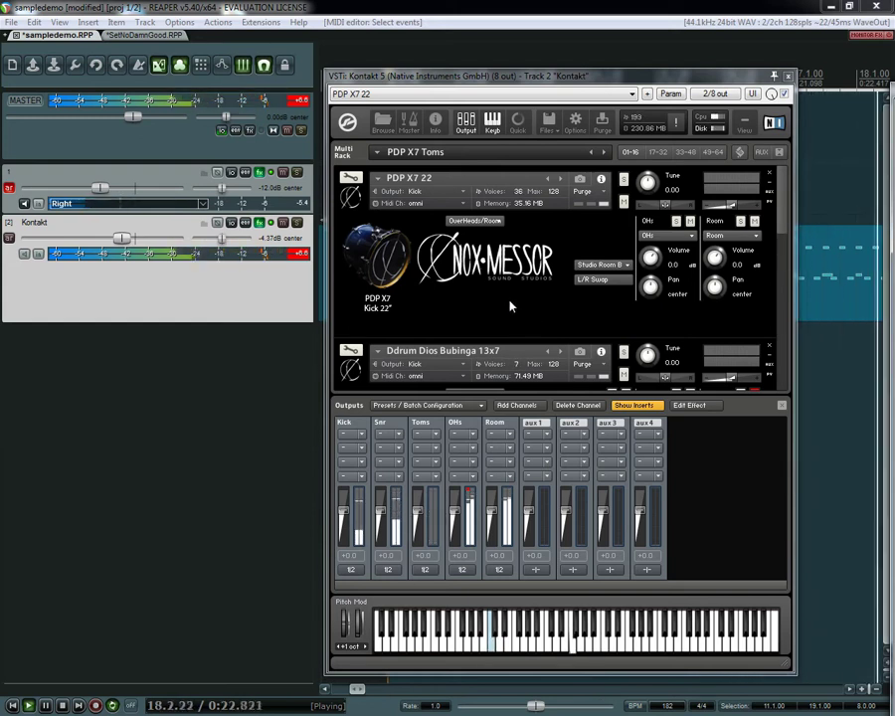
# Step: Stop playback and display the direct mics of the PDP X7 22 kick
pyautogui.press('space')
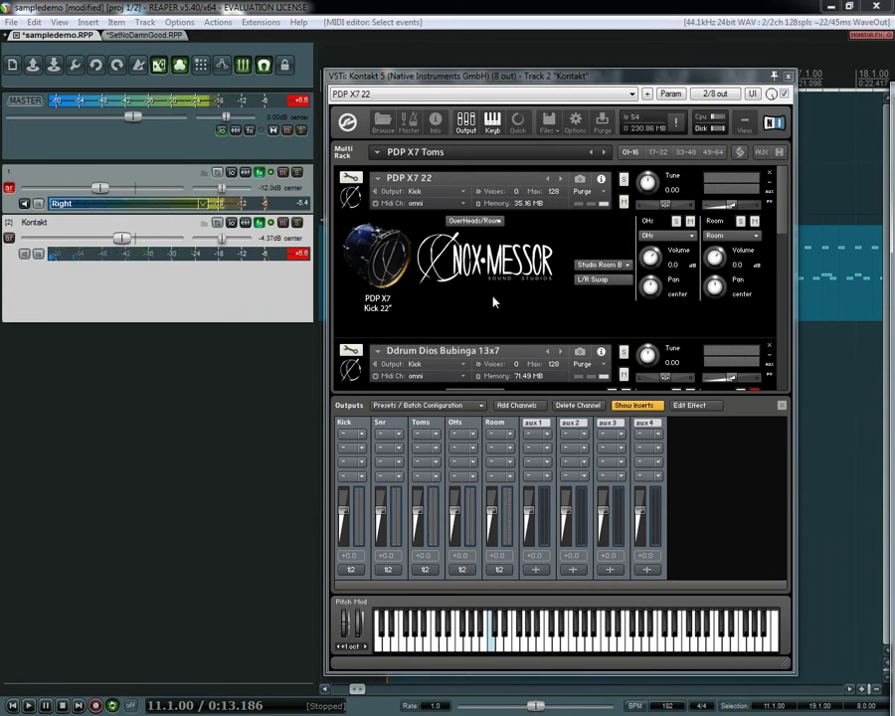
pyautogui.click(478, 228)
pyautogui.click(465, 237)
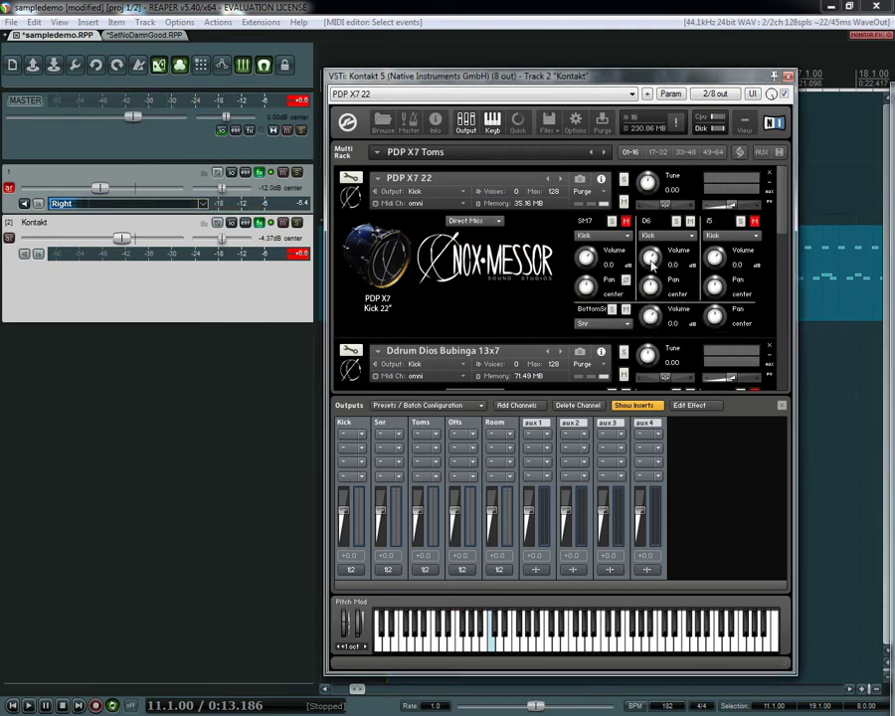
# Step: Lower the Anatolian Diamond Hats 14 overheads to -15.4 dB and, with the pattern playing, raise the Kick output to +12.0 dB
pyautogui.click(657, 155)
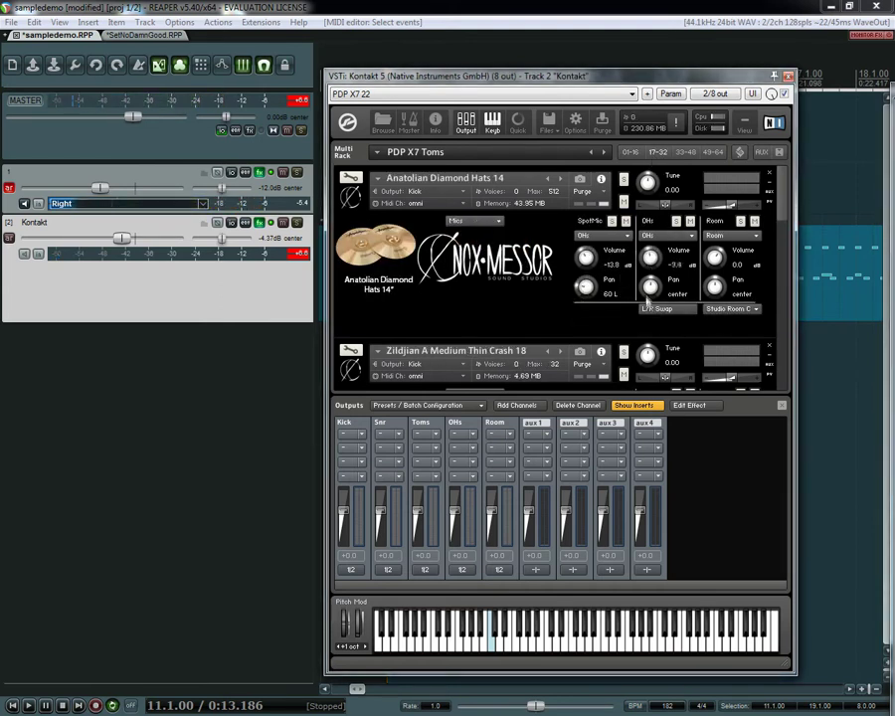
pyautogui.press('space')
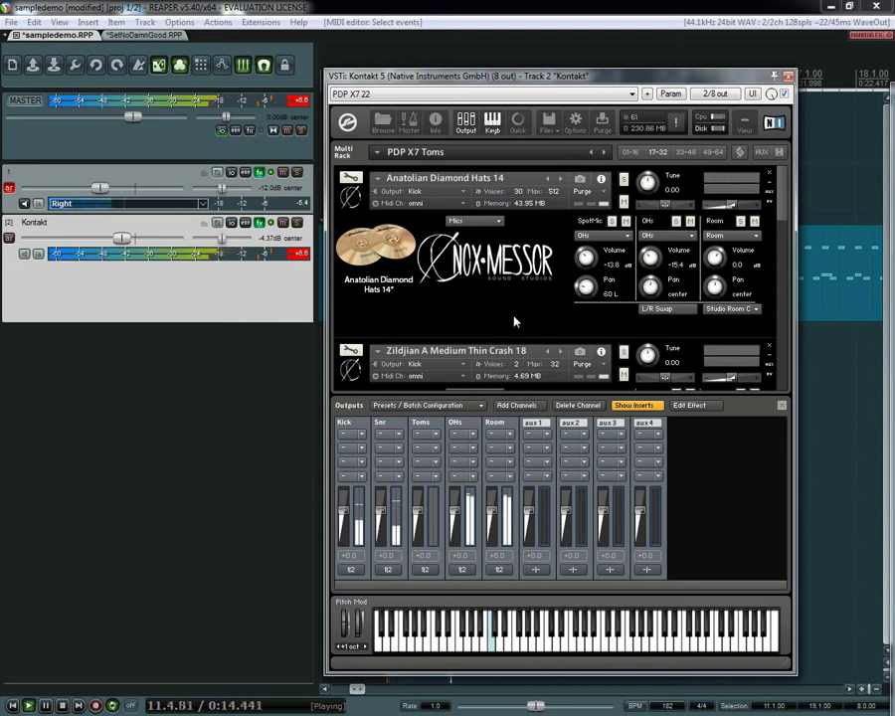
pyautogui.moveTo(343, 512); pyautogui.dragTo(343, 505)
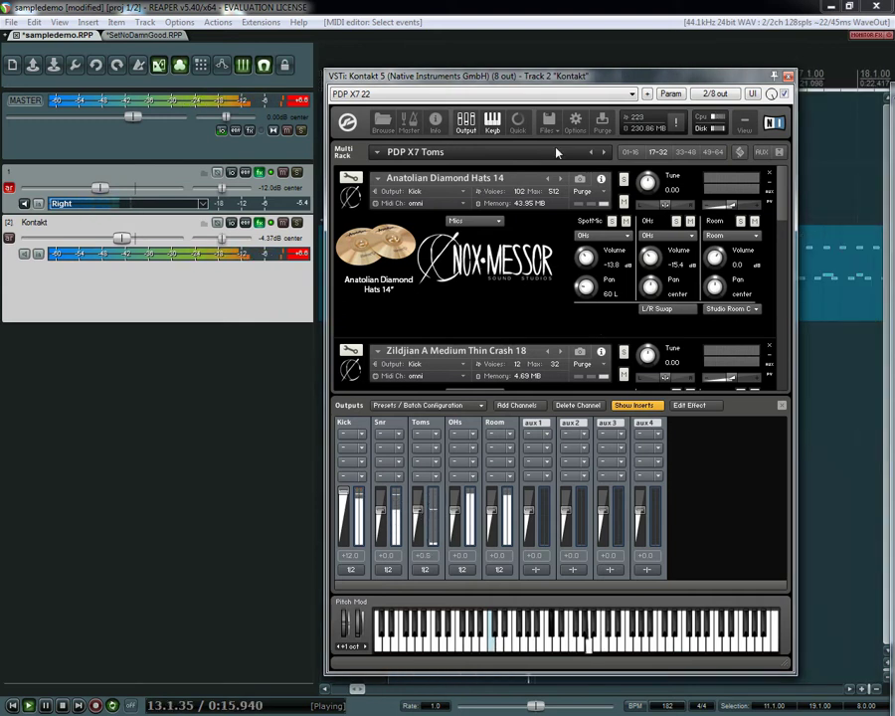
# Step: Display the direct mics of the PDP X7 Maple Tom 12 while the pattern plays
pyautogui.scroll(5, 786, 202)
pyautogui.moveTo(783, 202); pyautogui.dragTo(786, 279)
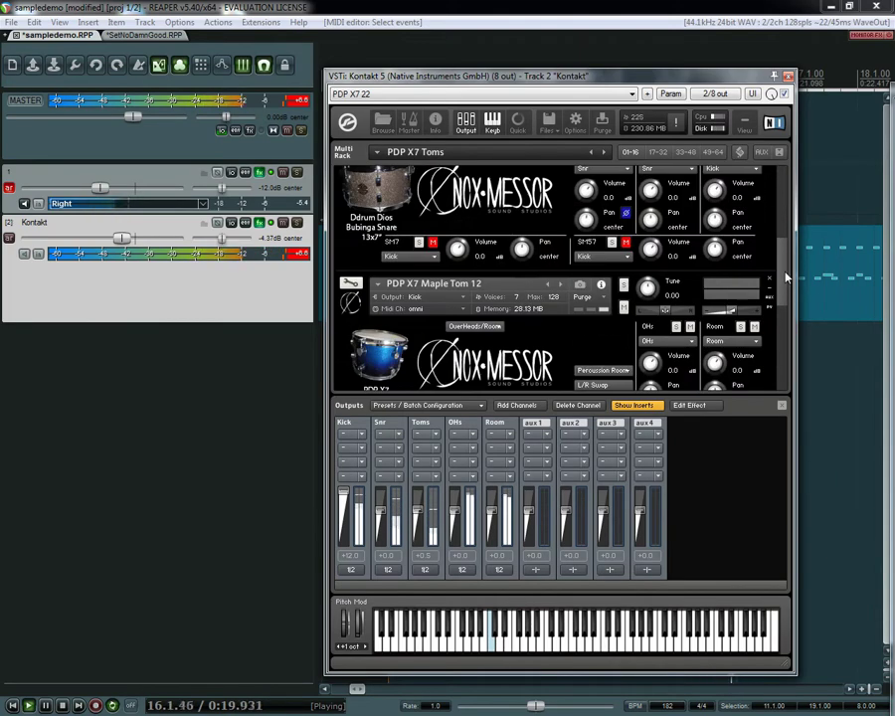
pyautogui.scroll(-2, 552, 205)
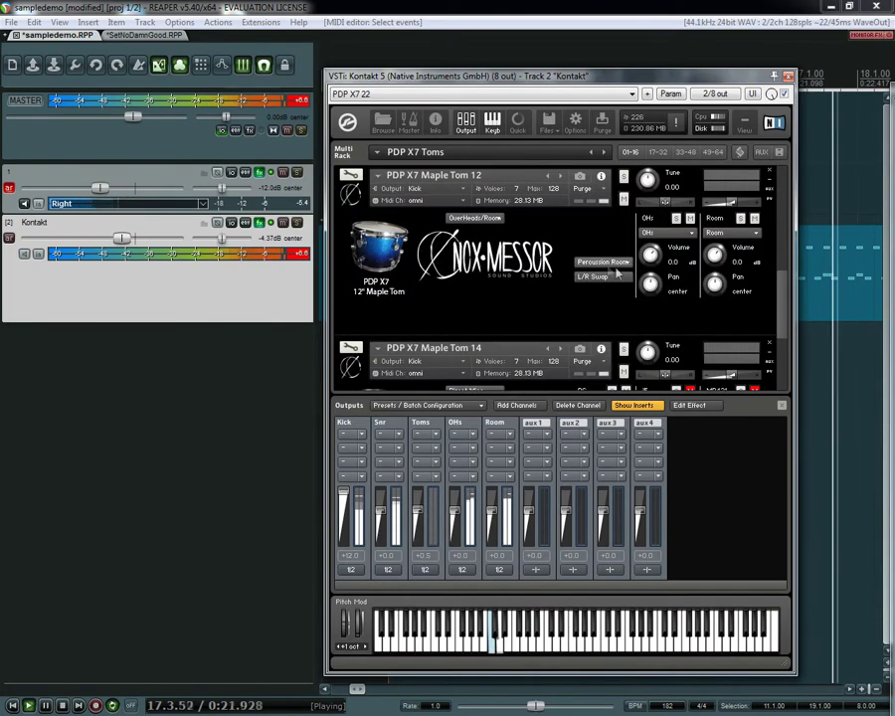
pyautogui.click(486, 219)
pyautogui.click(485, 227)
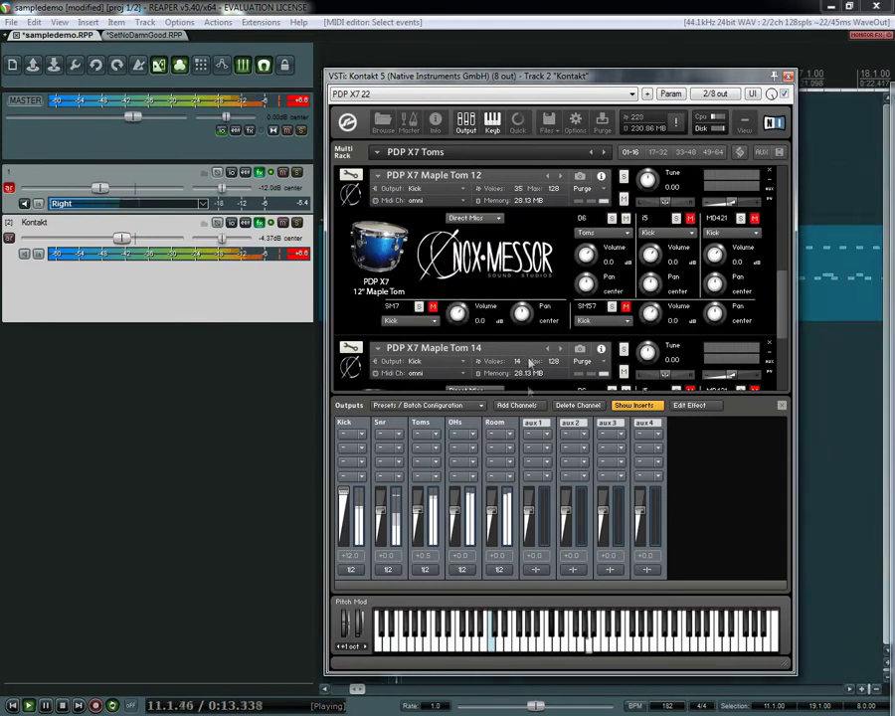
# Step: Rebalance the ambient outputs, setting OHs to +1.8 dB and Room to -3.4 dB
pyautogui.moveTo(500, 516); pyautogui.dragTo(500, 563)
pyautogui.moveTo(457, 513); pyautogui.dragTo(459, 519)
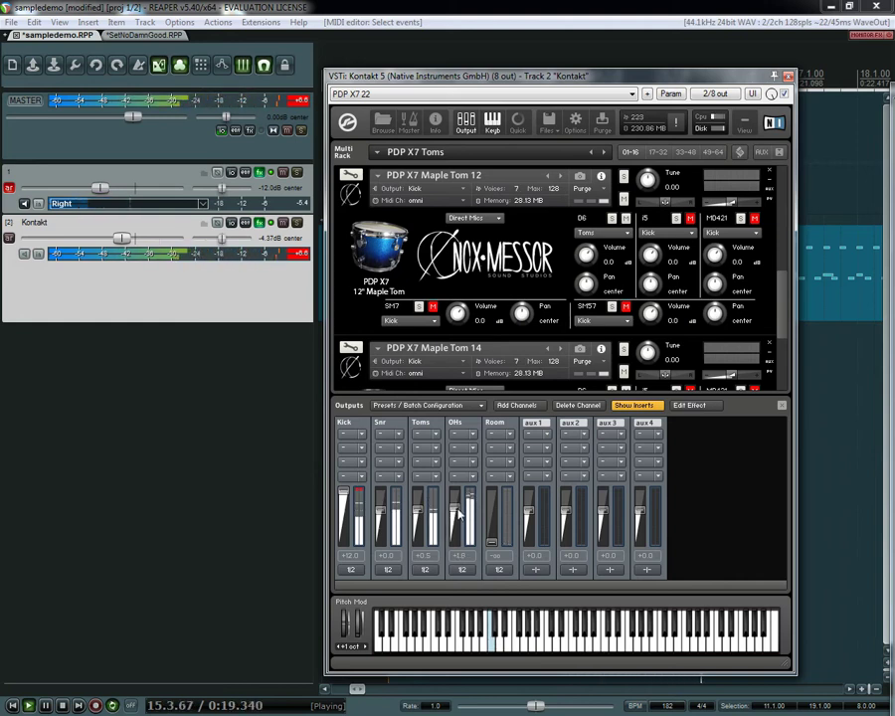
pyautogui.moveTo(492, 543); pyautogui.dragTo(495, 508)
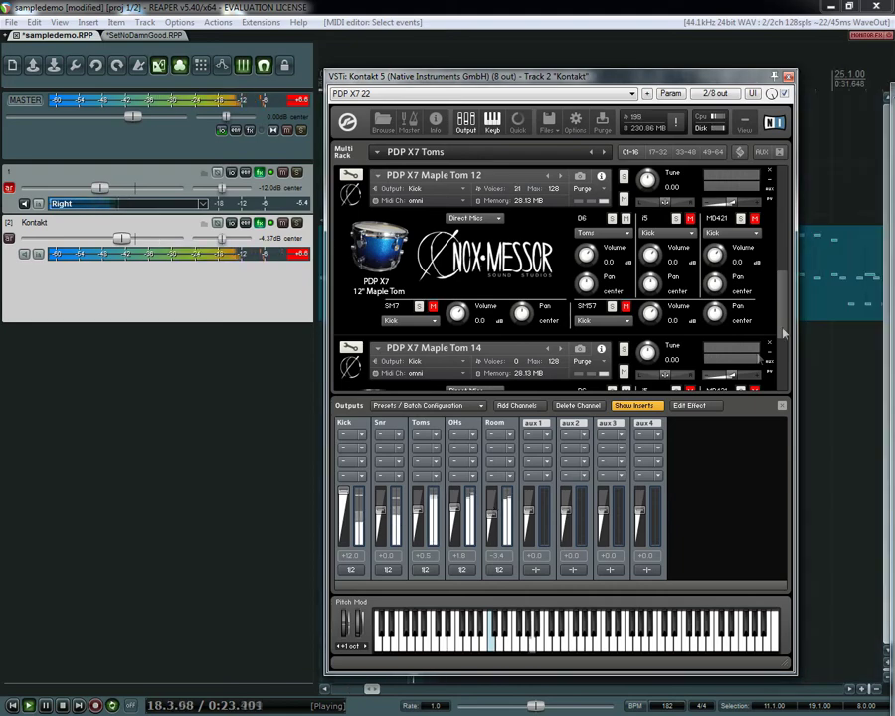
# Step: Raise the PDP X7 22 kick's D6 mic volume to 8.0 dB and stop playback
pyautogui.scroll(-3, 782, 324)
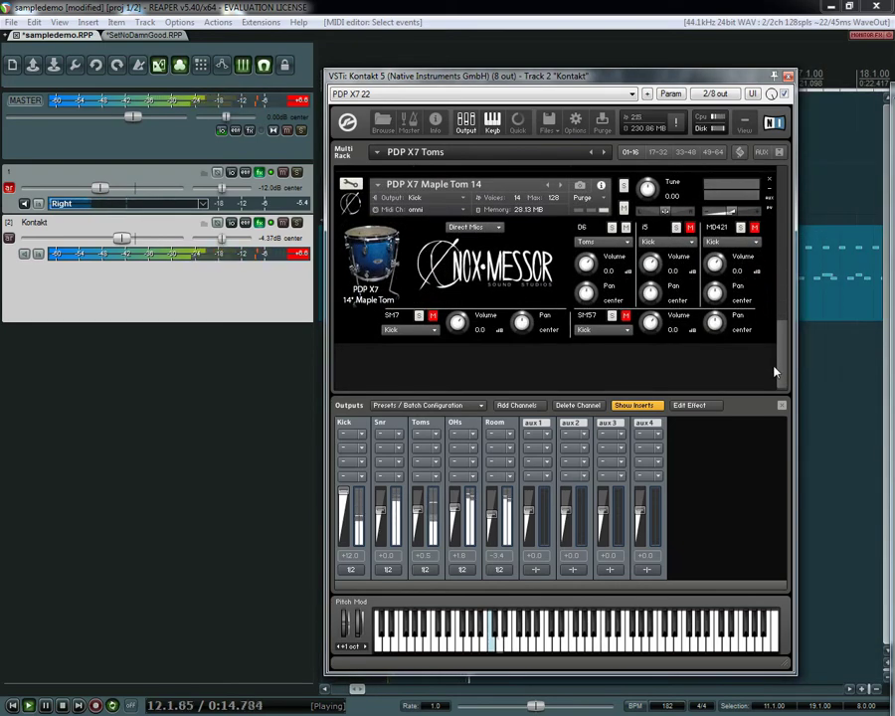
pyautogui.moveTo(770, 338); pyautogui.dragTo(770, 202)
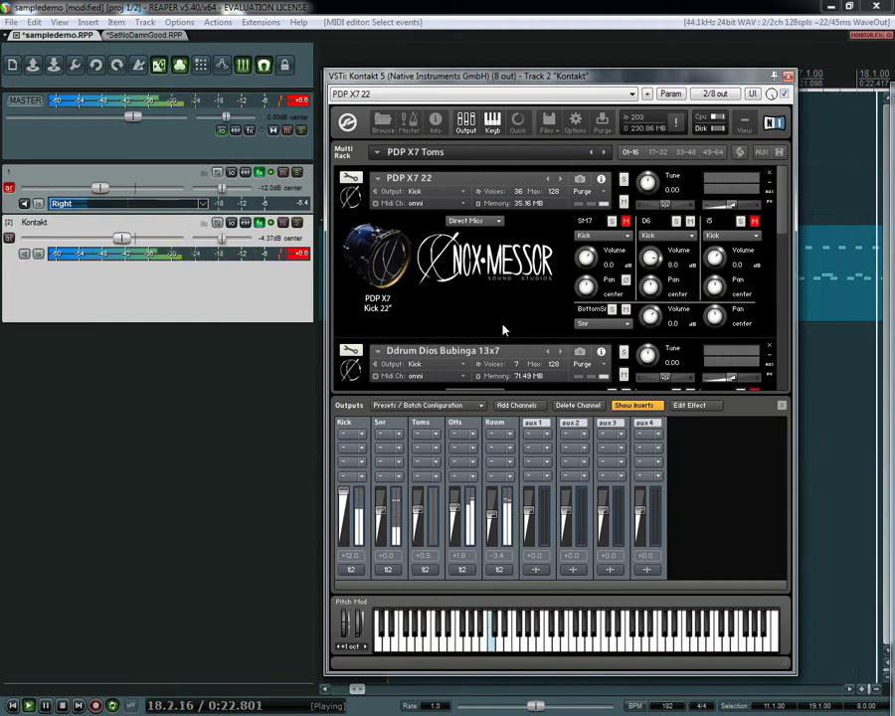
pyautogui.press('space')
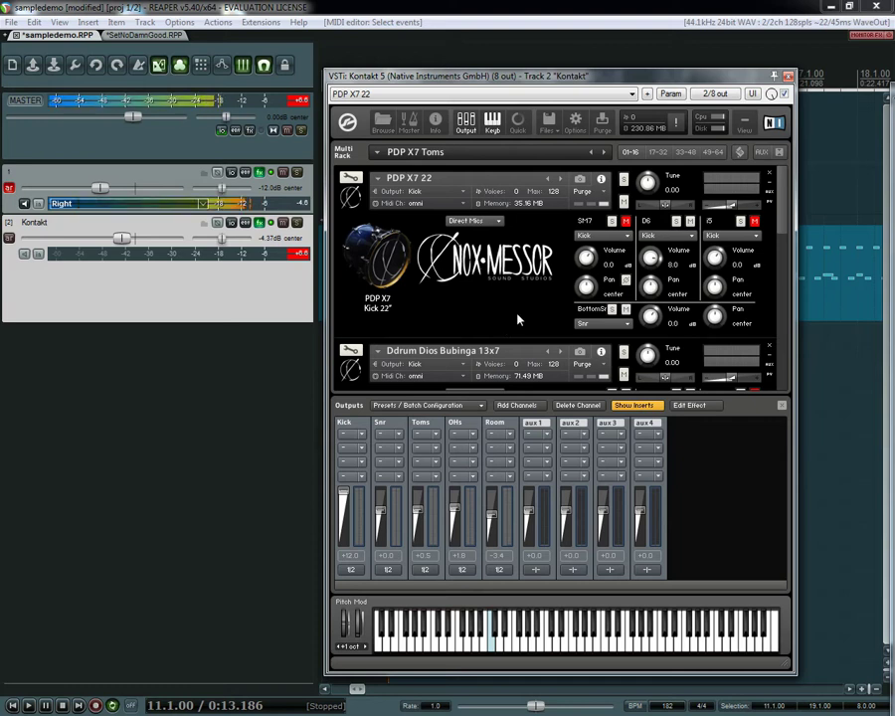
# Step: Resume the pattern and set the PDP X7 22 kick's beater to Felt in its tuning and mapping settings
pyautogui.click(477, 221)
pyautogui.click(486, 259)
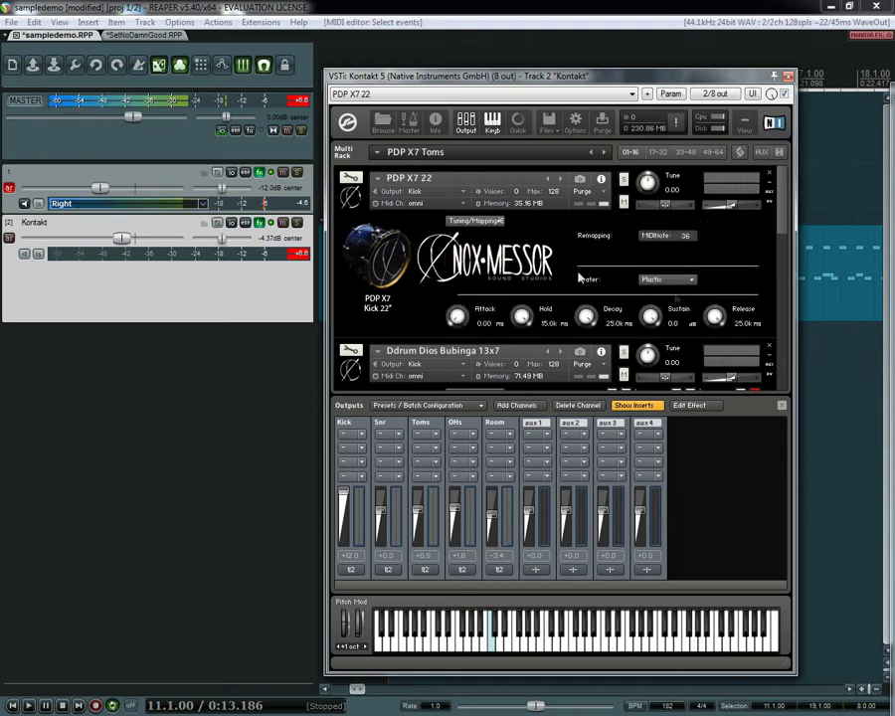
pyautogui.press('space')
pyautogui.click(666, 283)
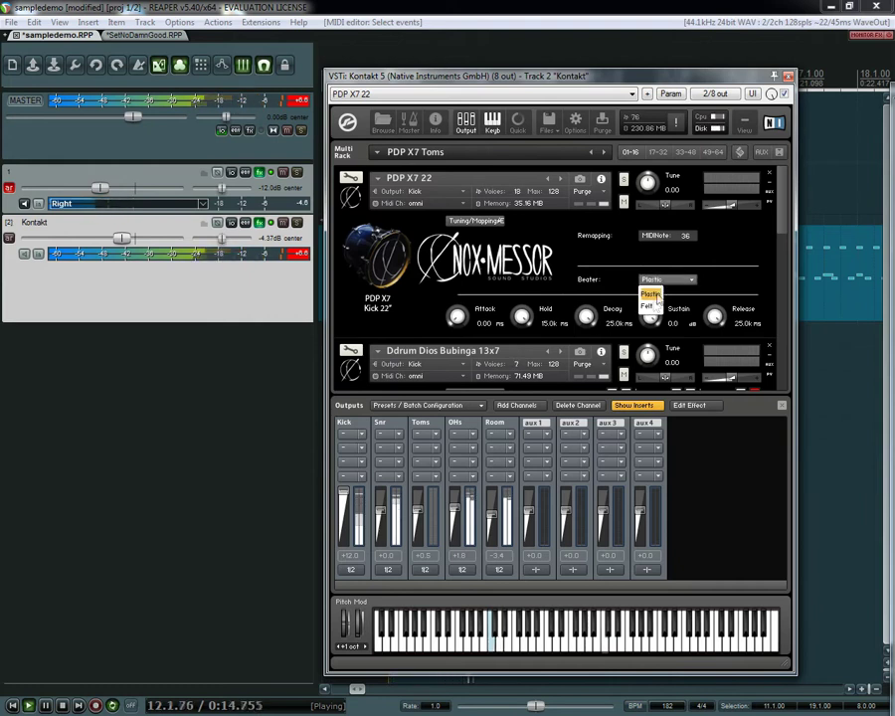
pyautogui.click(648, 308)
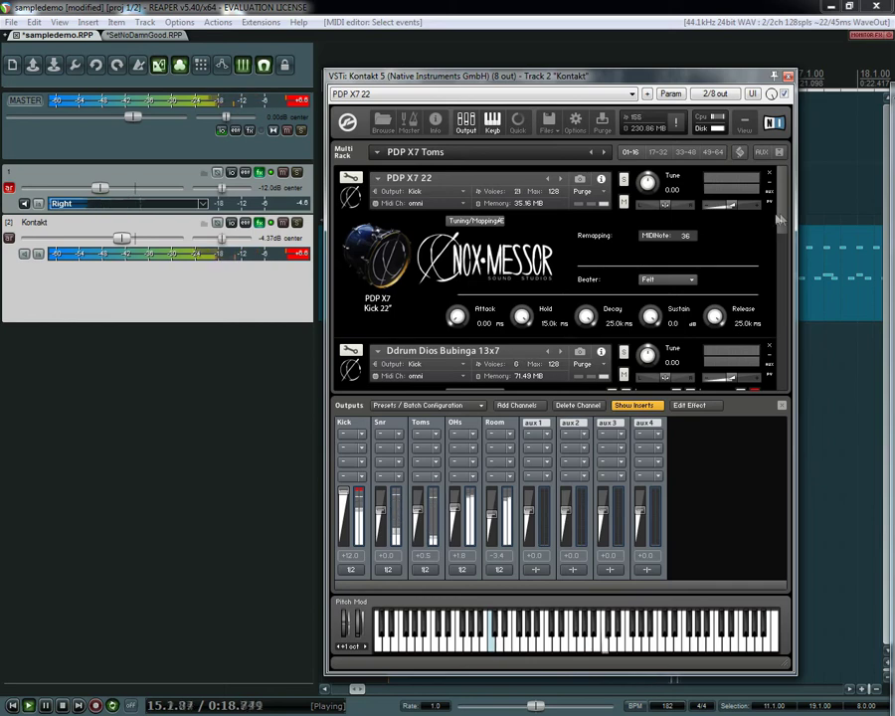
# Step: Set the tuning of the Ddrum Dios Bubinga 13x7 snare to Low
pyautogui.scroll(-5, 792, 279)
pyautogui.click(476, 205)
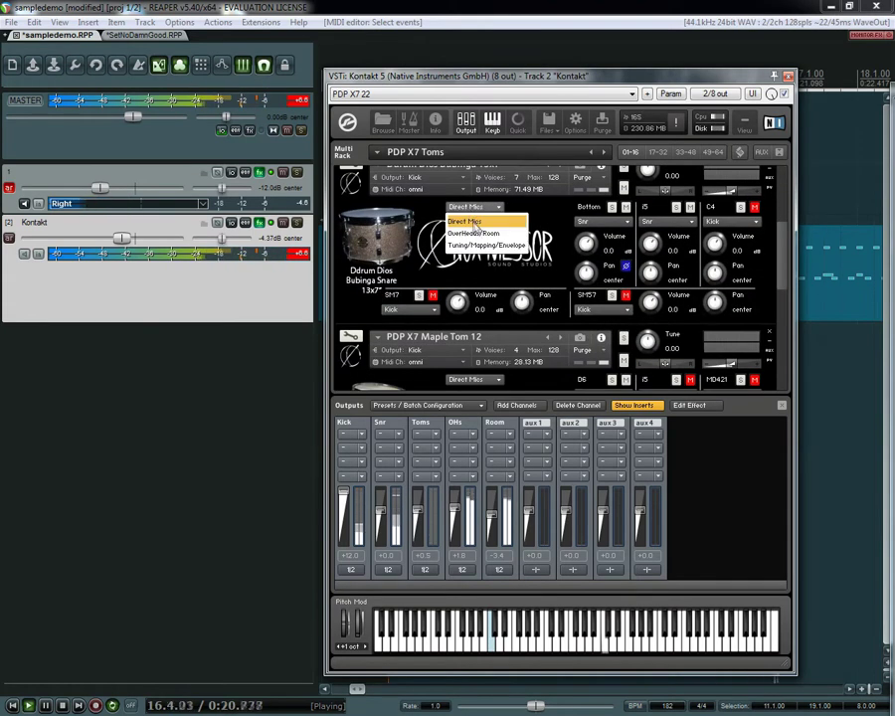
pyautogui.click(487, 244)
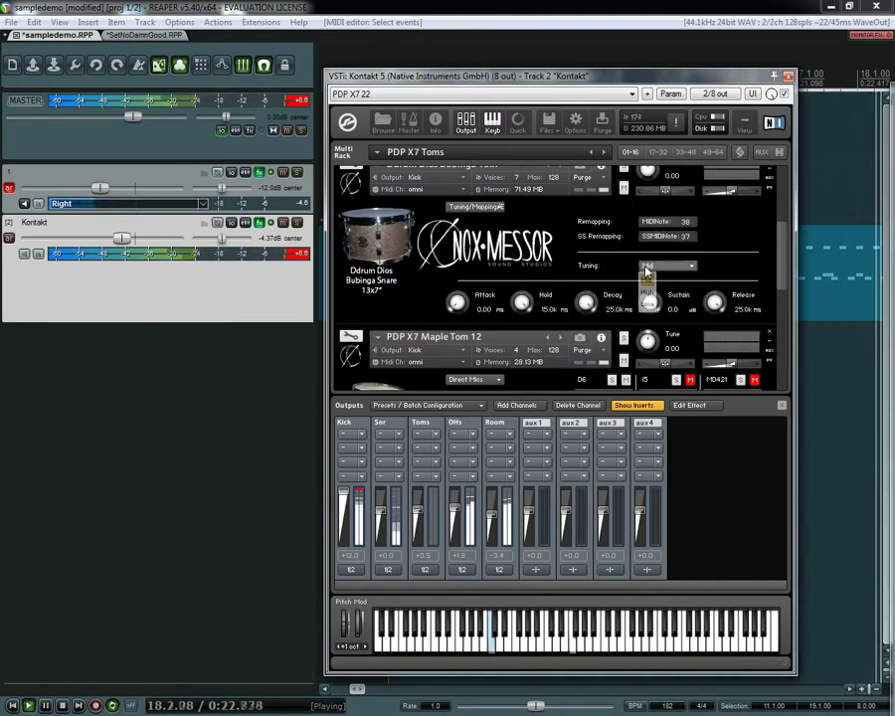
pyautogui.click(652, 265)
pyautogui.click(648, 304)
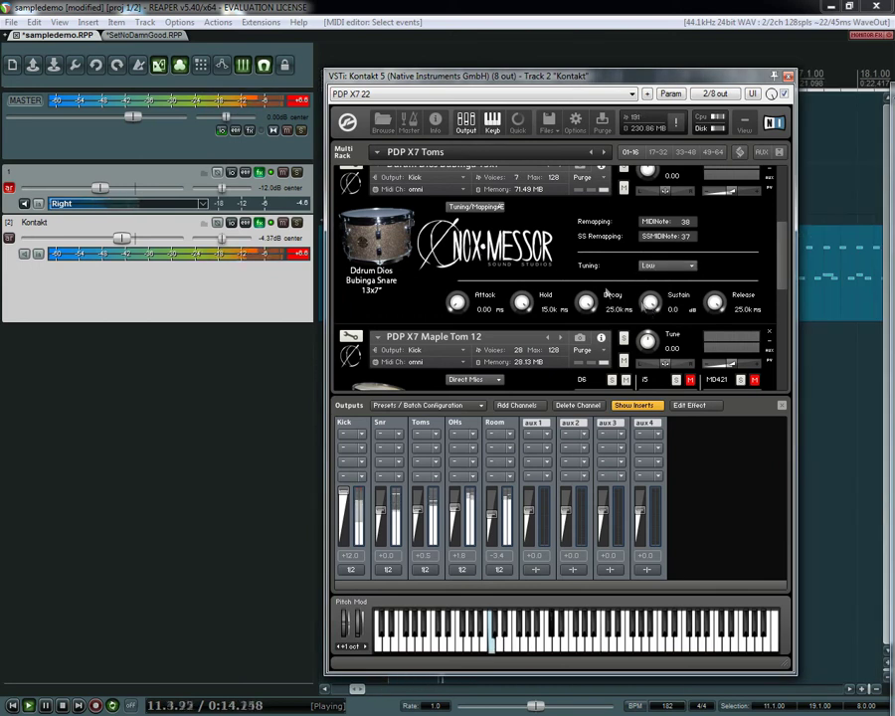
# Step: Set the Ddrum Dios Bubinga snare's i5 mic to 5.9 dB and its Bottom mic to -3.5 dB
pyautogui.click(478, 207)
pyautogui.click(475, 221)
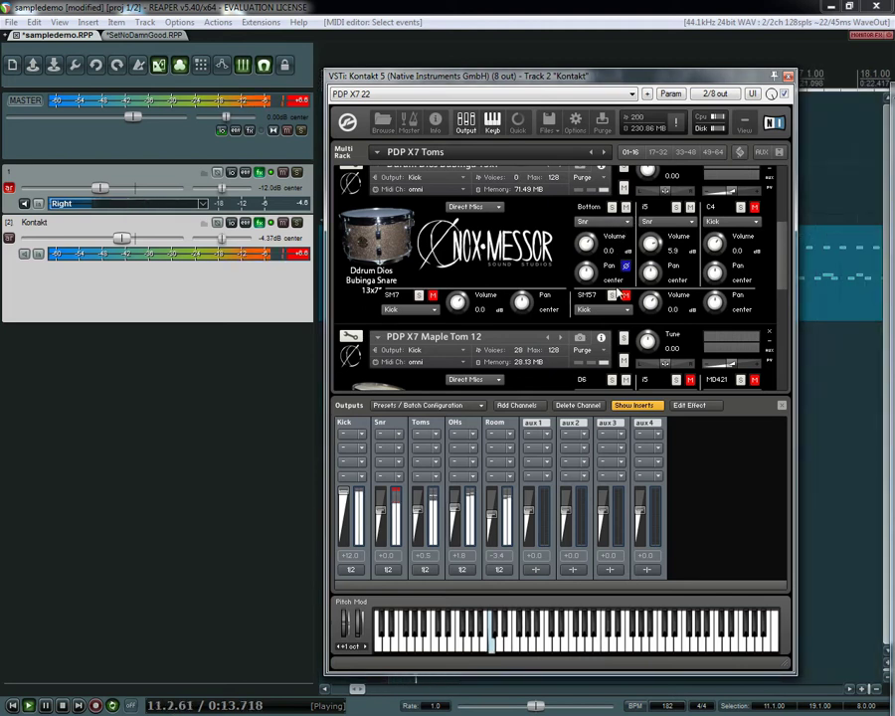
pyautogui.click(498, 207)
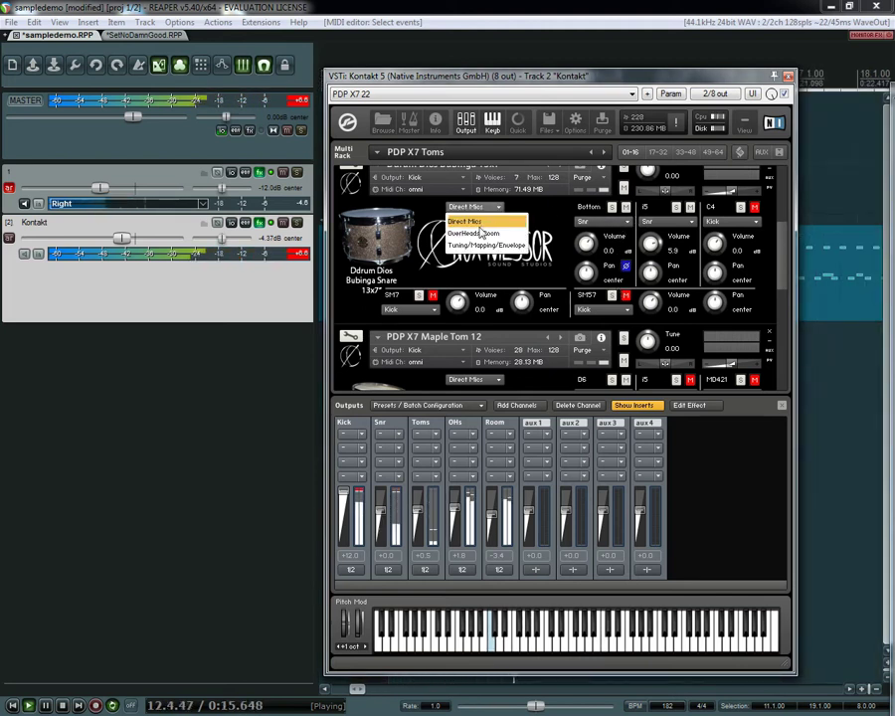
pyautogui.moveTo(585, 243); pyautogui.dragTo(586, 257)
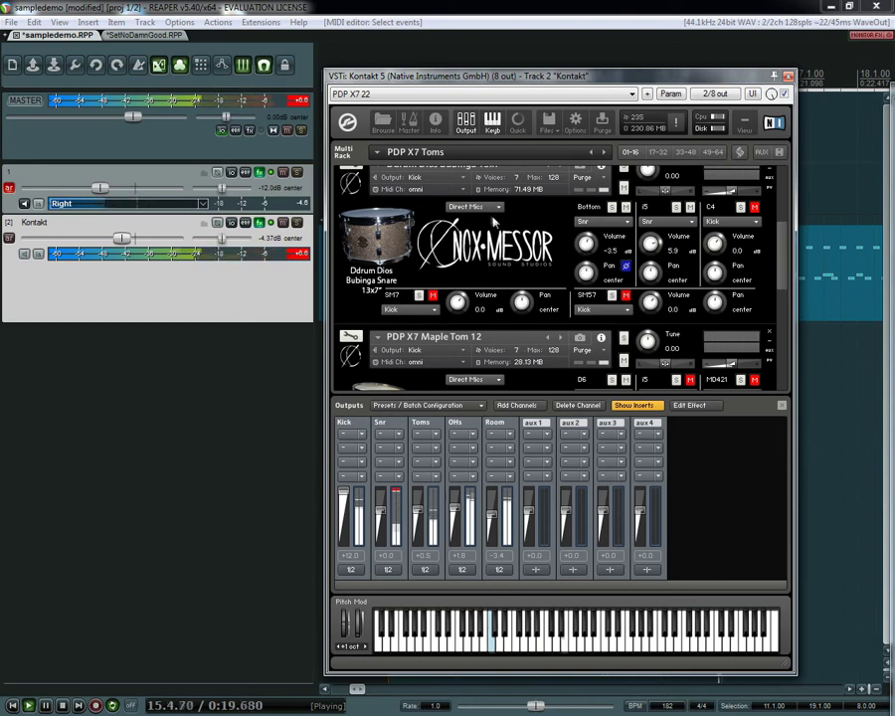
# Step: Audition the Ddrum Dios Bubinga snare's High, Mid and Low tunings with the pattern playing, finishing on Mid
pyautogui.click(487, 208)
pyautogui.click(490, 244)
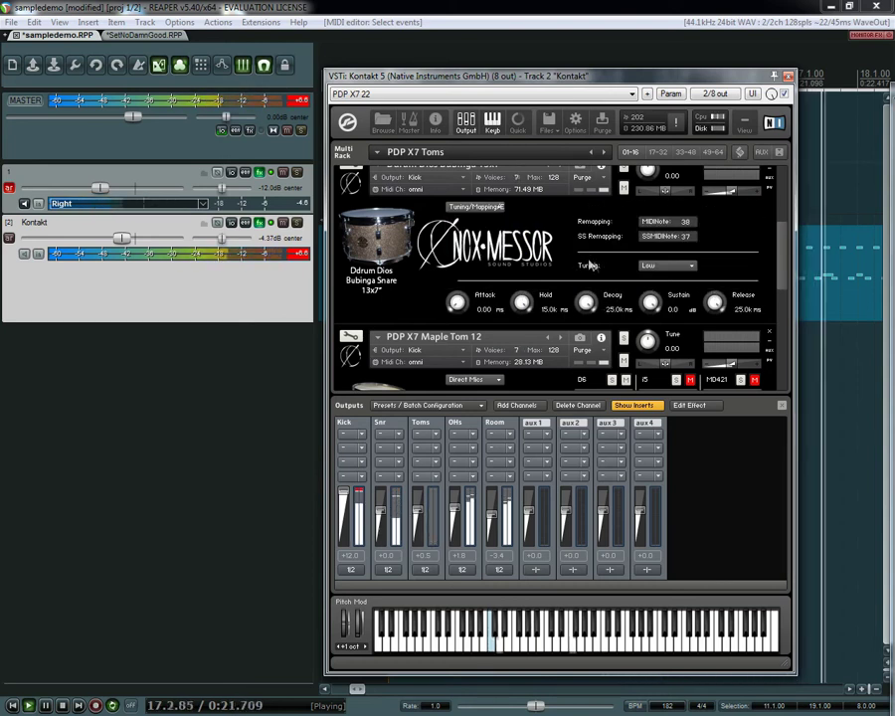
pyautogui.click(659, 267)
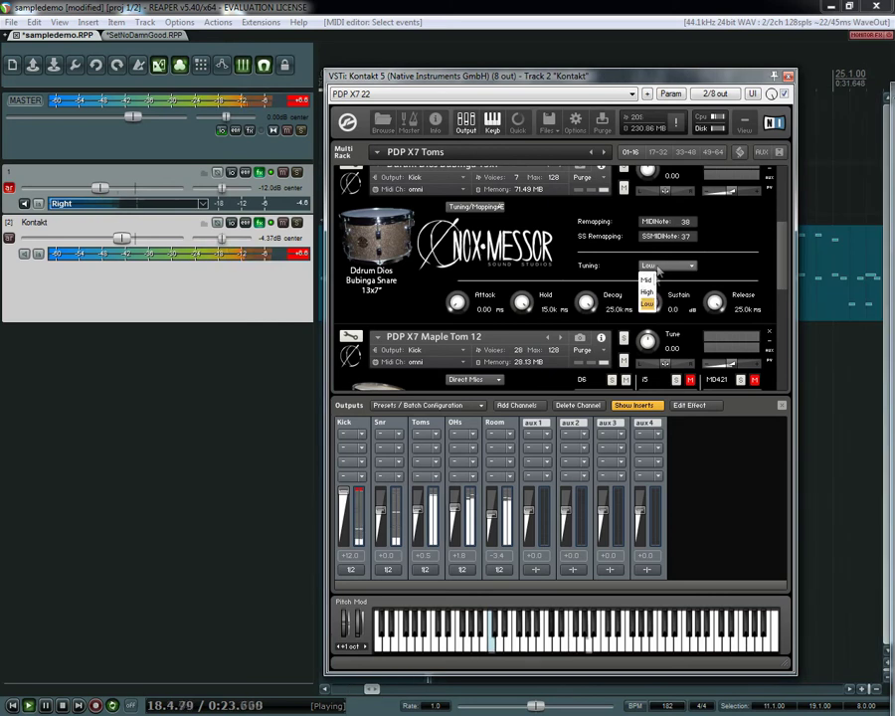
pyautogui.click(646, 292)
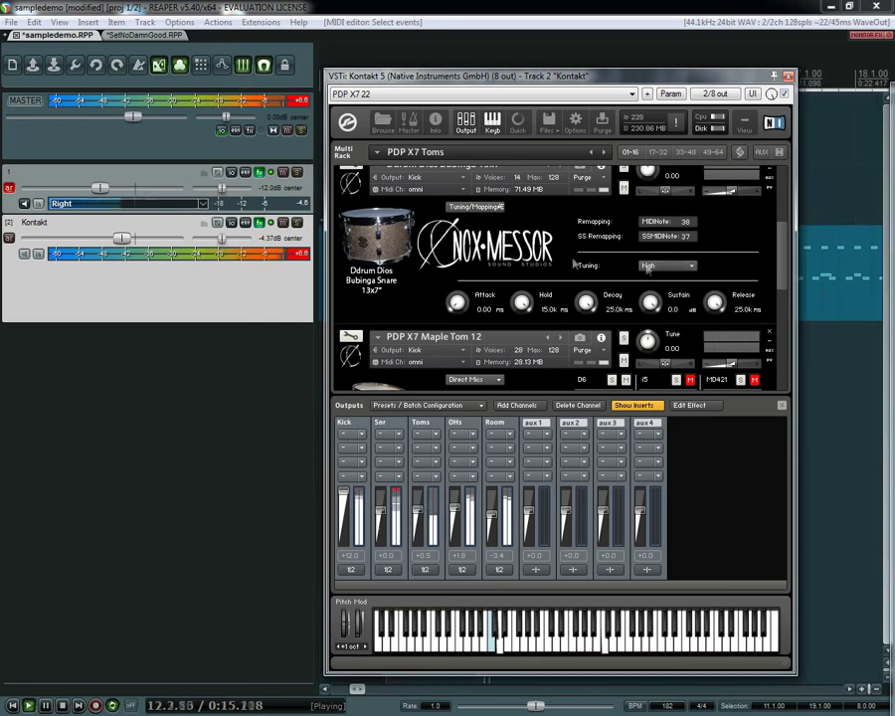
pyautogui.click(660, 269)
pyautogui.click(654, 270)
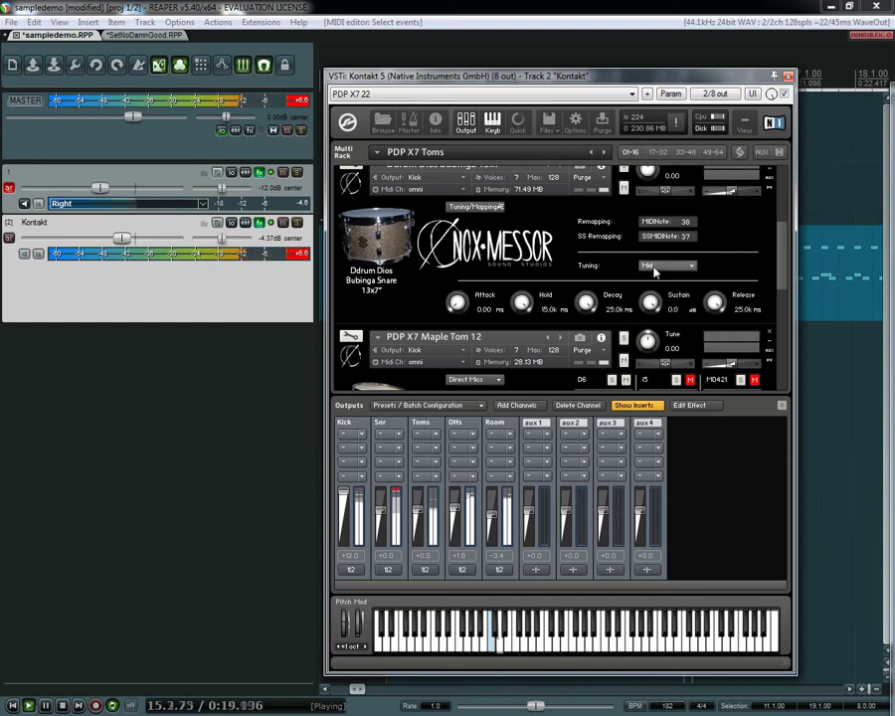
pyautogui.click(653, 269)
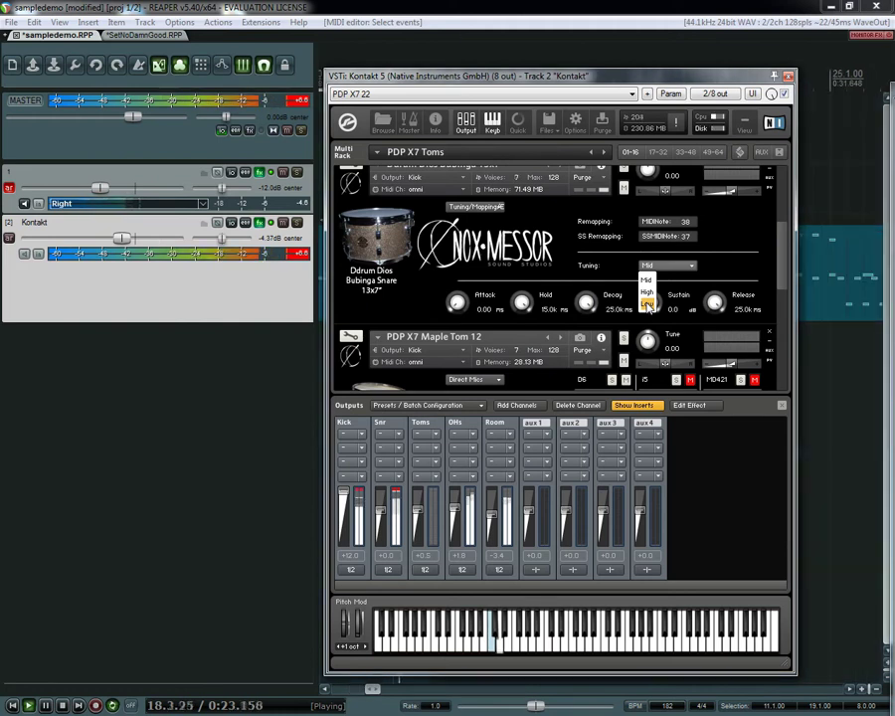
pyautogui.click(647, 304)
pyautogui.click(651, 271)
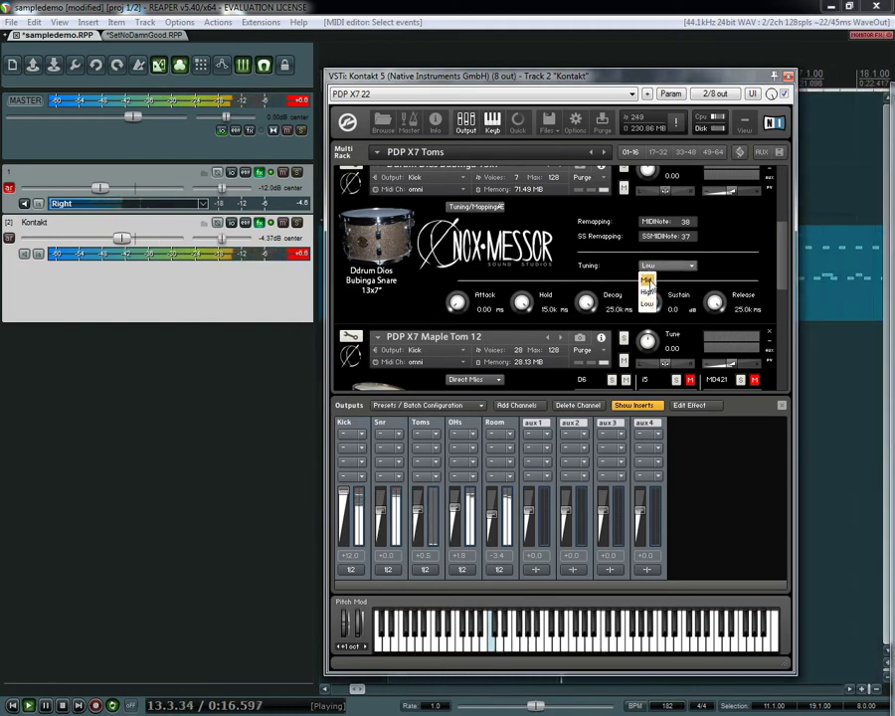
pyautogui.click(647, 281)
# Step: Check the PDP X7 Maple Tom 12's tuning settings and direct mics, and raise the Toms output to +6.7 dB
pyautogui.moveTo(782, 256); pyautogui.dragTo(782, 296)
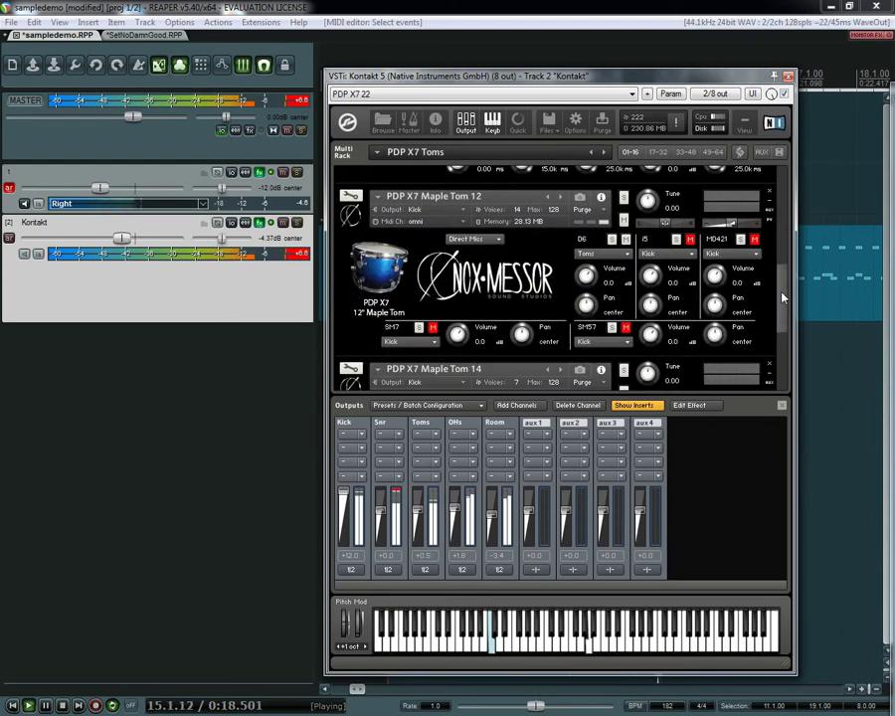
pyautogui.click(476, 239)
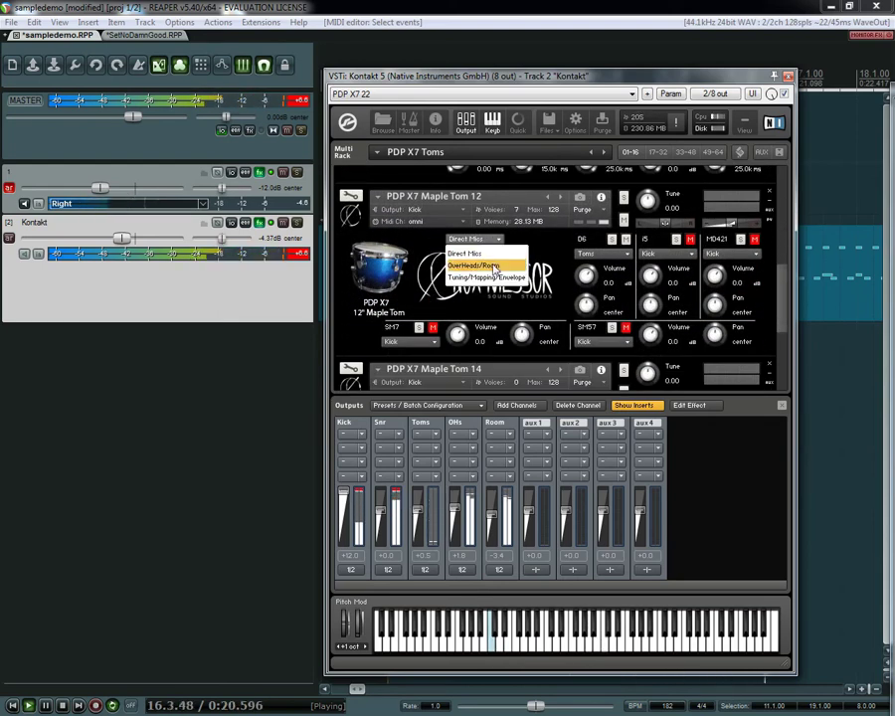
pyautogui.click(493, 276)
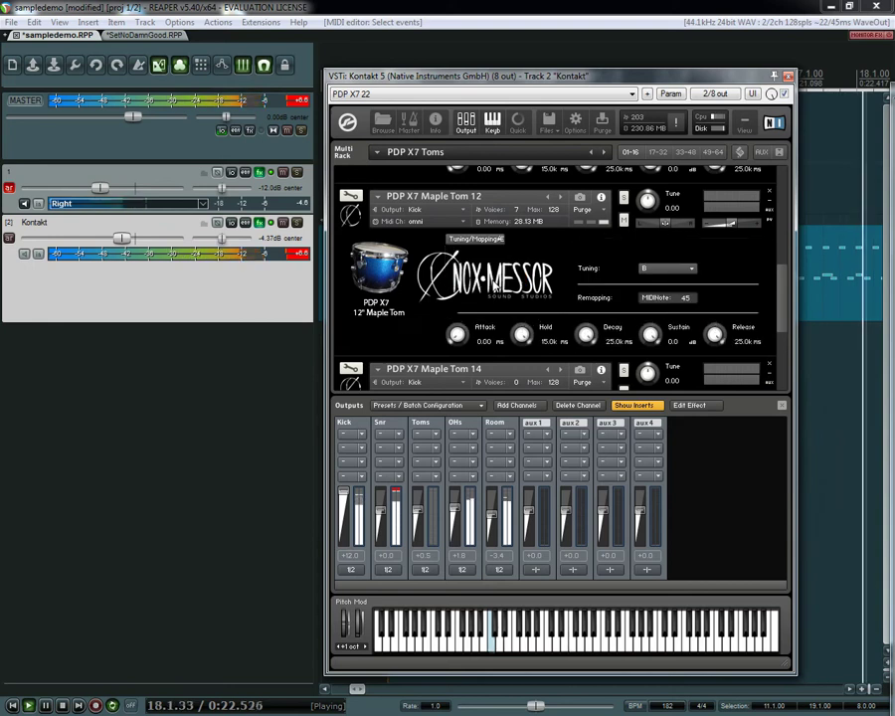
pyautogui.click(478, 239)
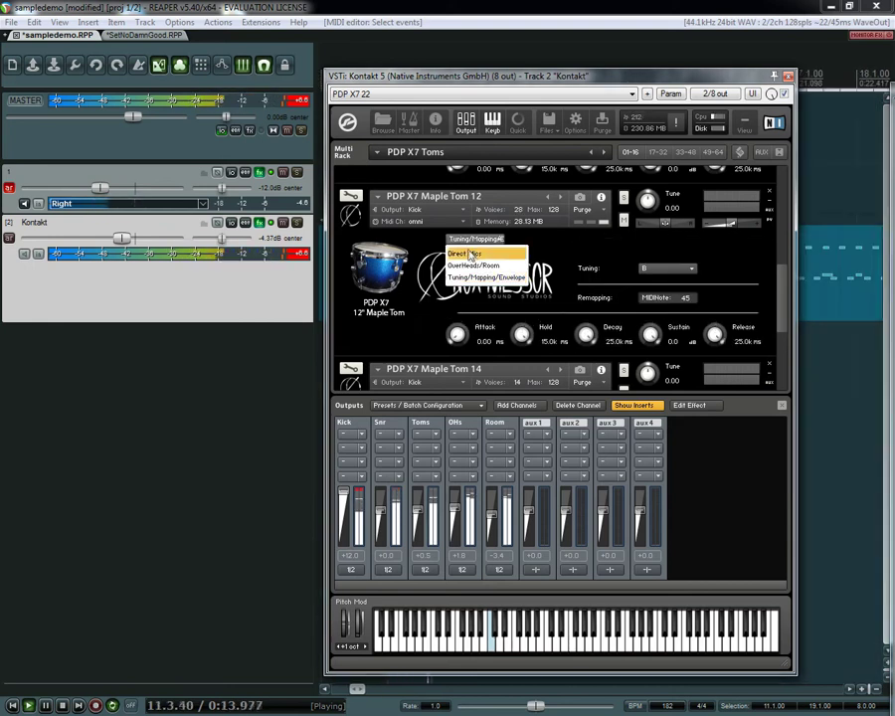
pyautogui.click(470, 253)
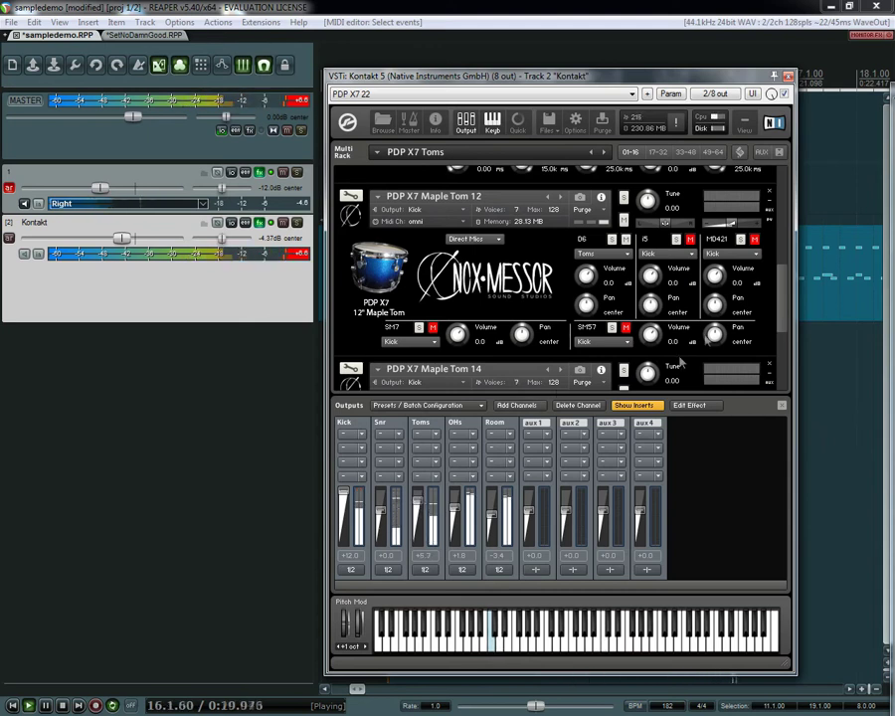
# Step: Set the PDP X7 Maple Tom 12's envelope release to 493.2 ms
pyautogui.click(478, 239)
pyautogui.click(493, 277)
pyautogui.moveTo(714, 343); pyautogui.dragTo(709, 397)
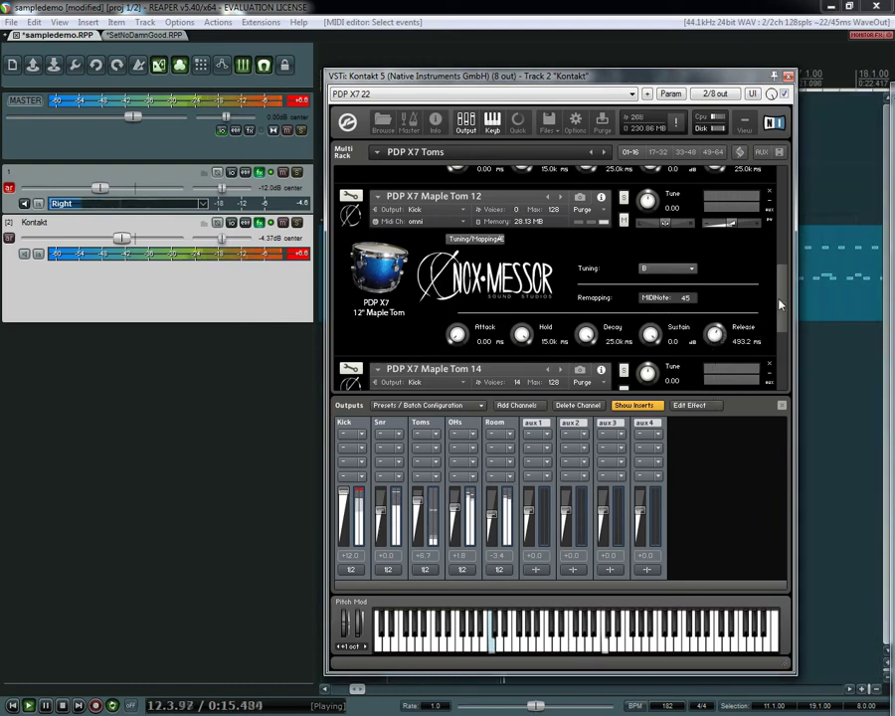
# Step: Set the envelope release to 906.2 ms on the PDP X7 Maple Tom 14 and 557.1 ms on the Maple Tom 12
pyautogui.scroll(-5, 781, 305)
pyautogui.click(476, 234)
pyautogui.click(479, 266)
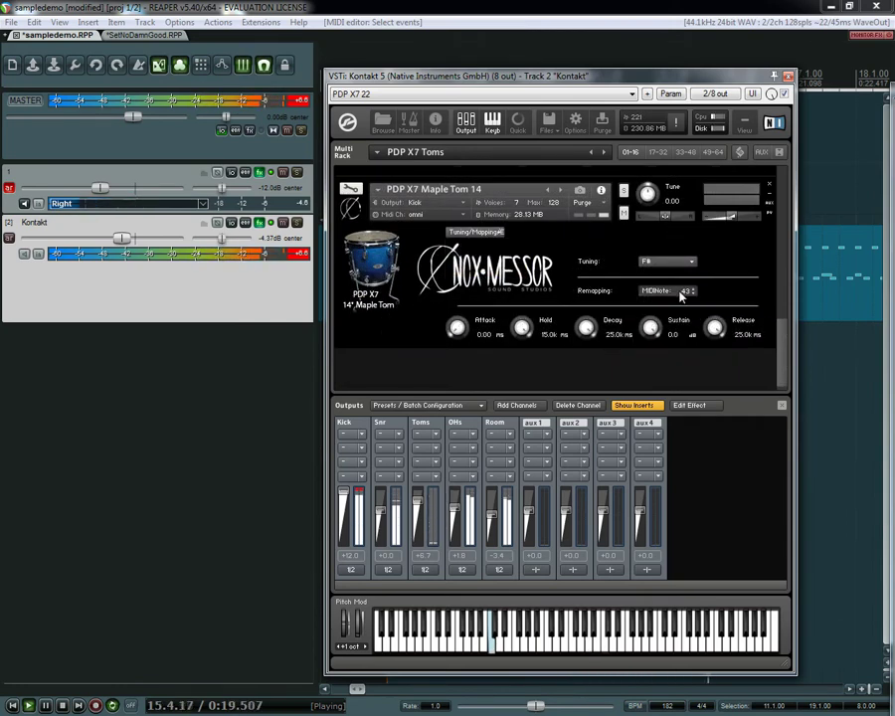
pyautogui.moveTo(714, 351); pyautogui.dragTo(718, 396)
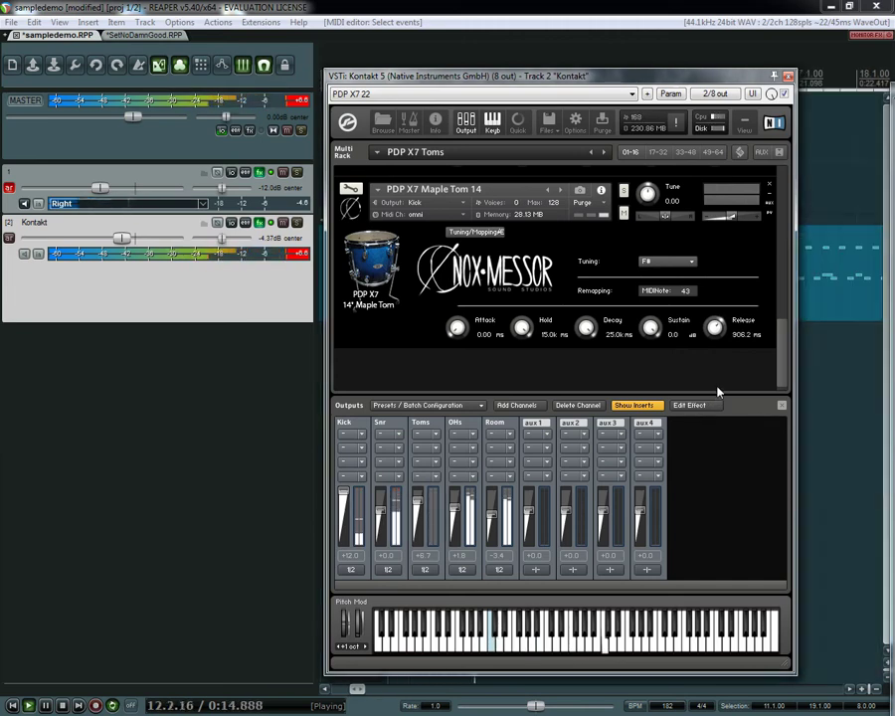
pyautogui.scroll(3, 774, 343)
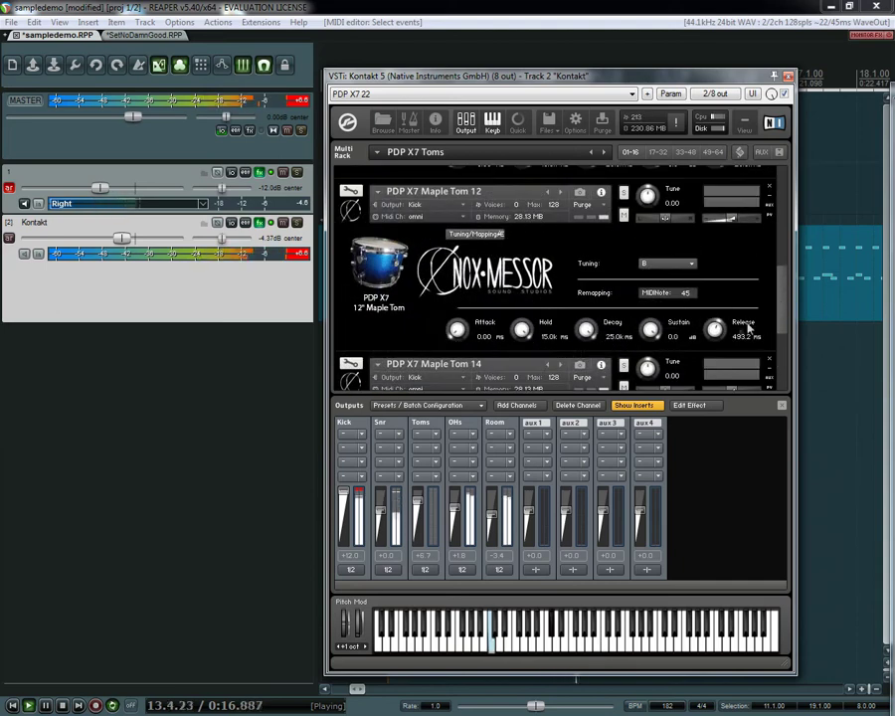
pyautogui.moveTo(718, 331); pyautogui.dragTo(719, 336)
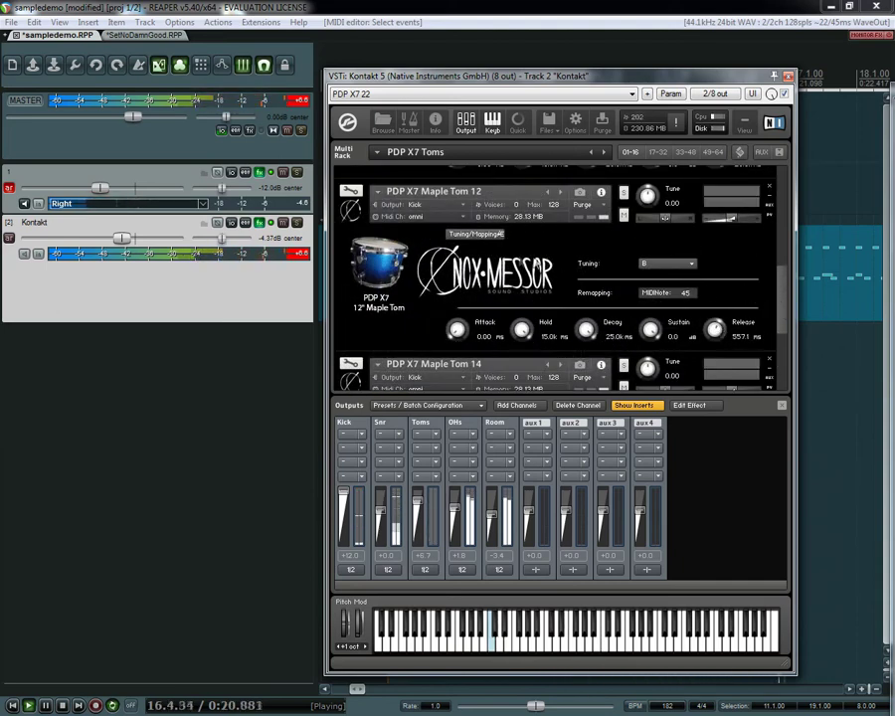
# Step: Pan the PDP X7 Maple Tom 12's D6 direct mic to 15 L
pyautogui.scroll(2, 781, 262)
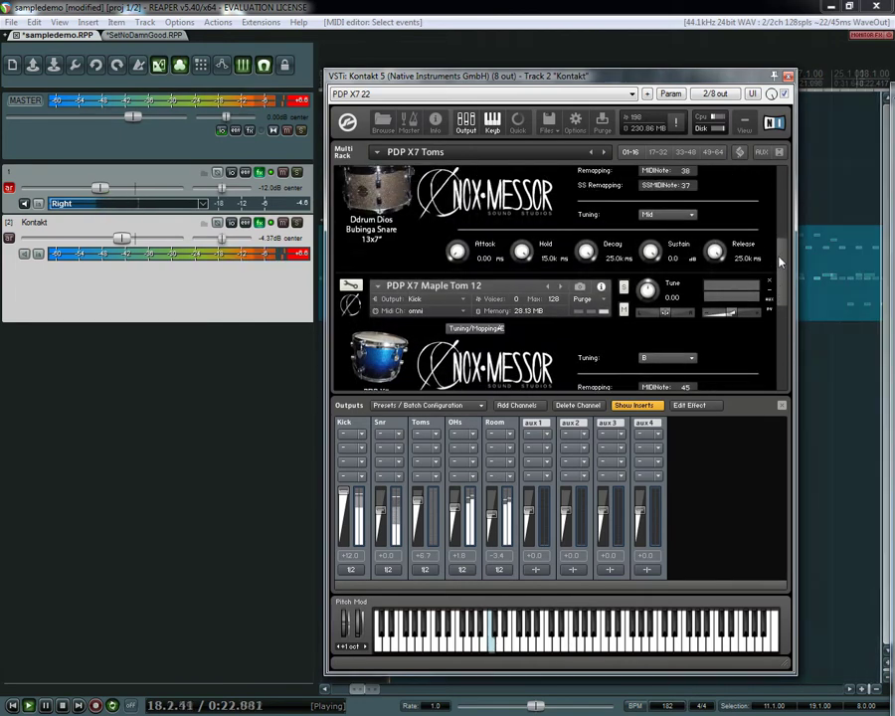
pyautogui.scroll(1, 780, 258)
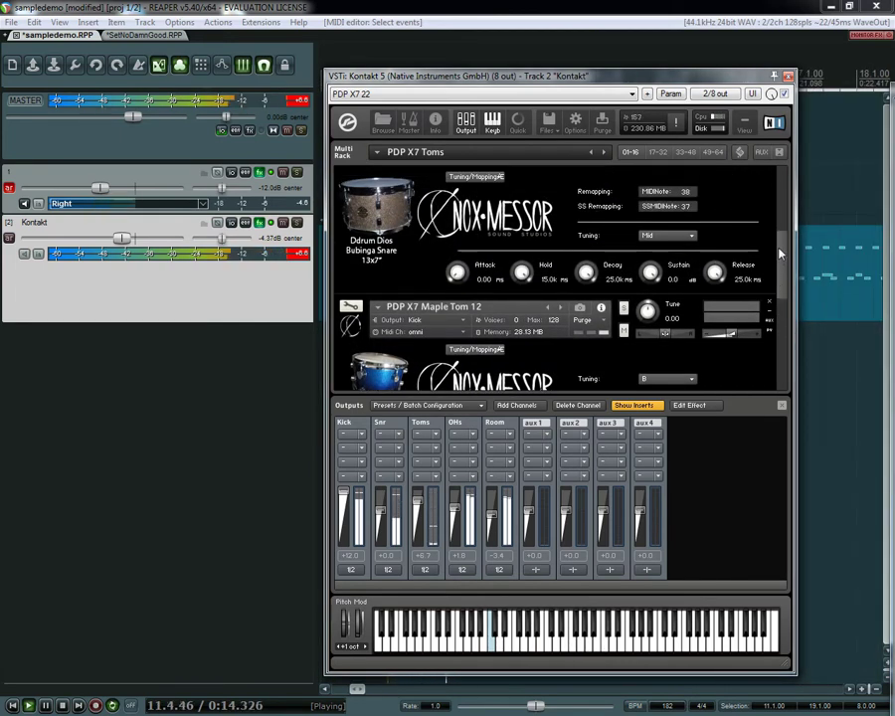
pyautogui.moveTo(781, 255); pyautogui.dragTo(789, 286)
pyautogui.click(481, 255)
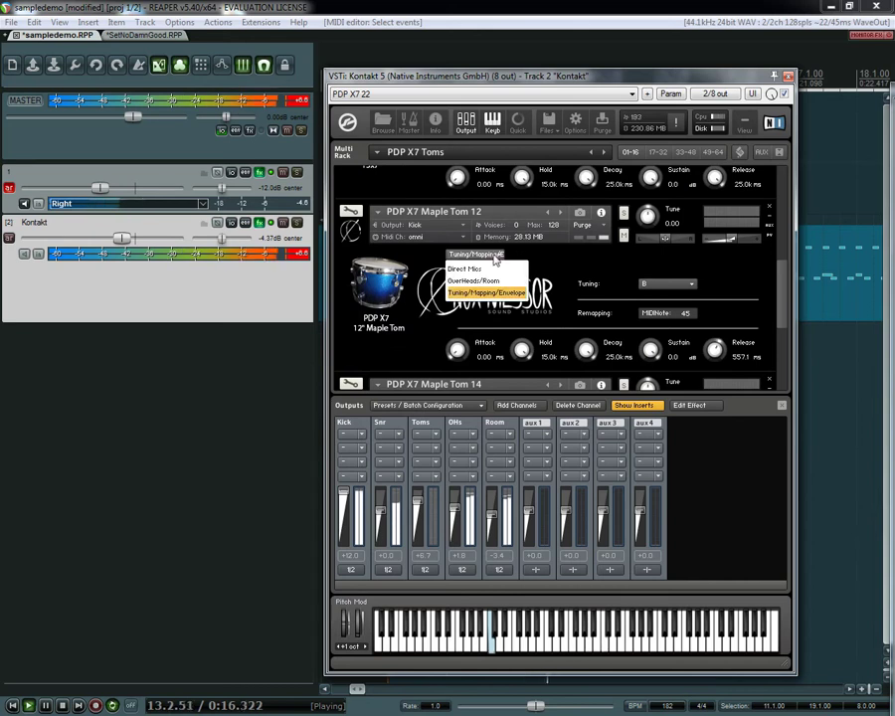
pyautogui.click(478, 267)
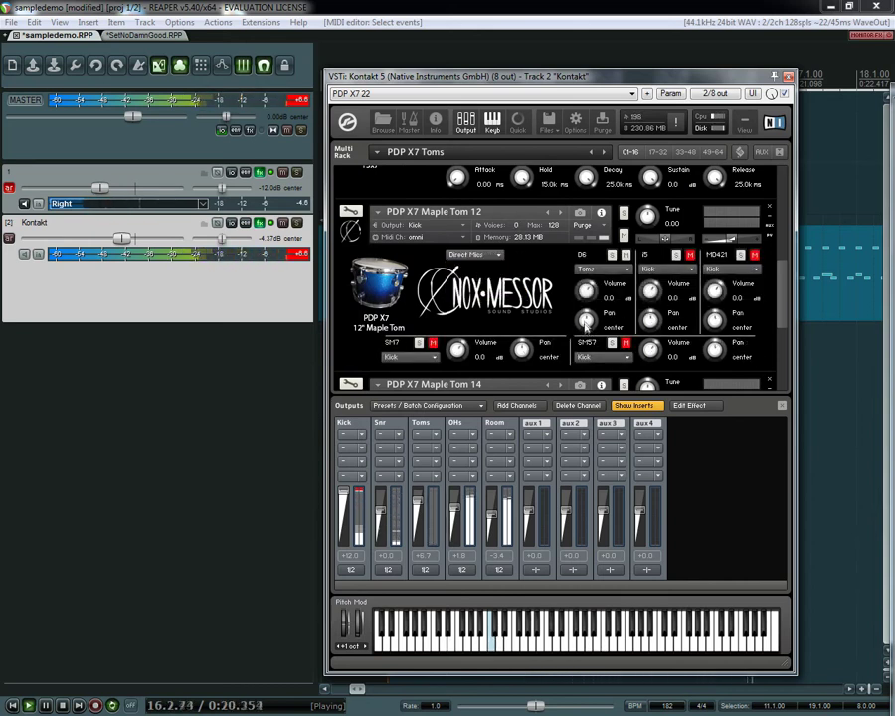
pyautogui.moveTo(586, 321); pyautogui.dragTo(786, 360)
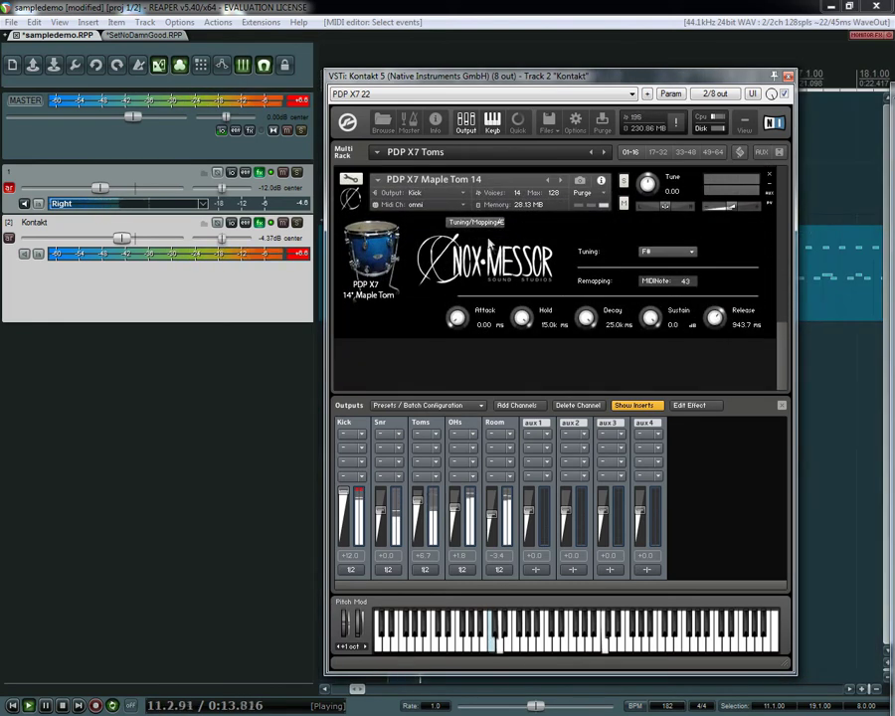
# Step: Pan the PDP X7 Maple Tom 14's D6 direct mic to 47 R
pyautogui.click(478, 221)
pyautogui.click(482, 238)
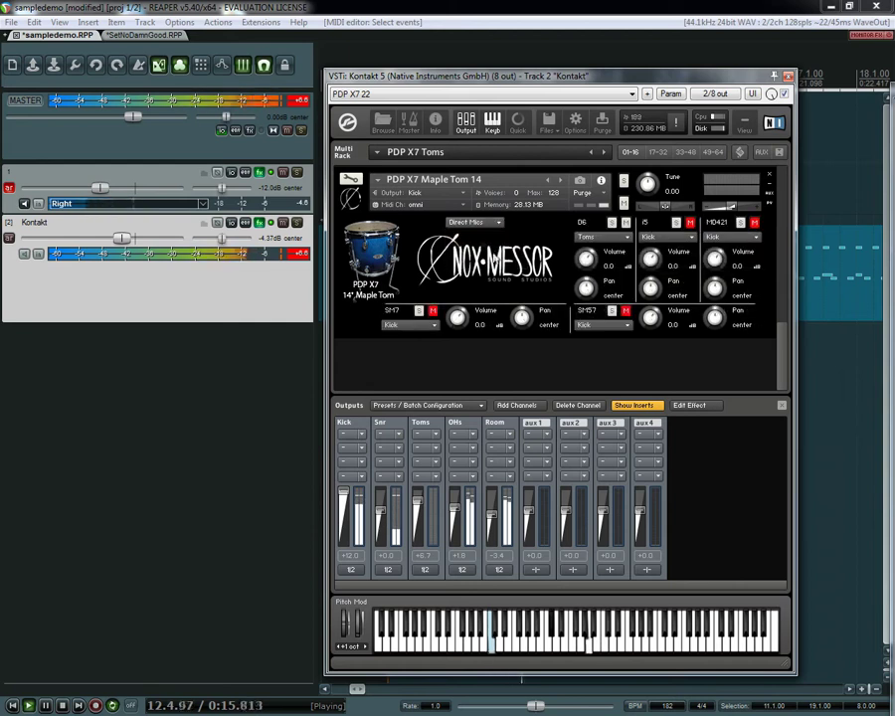
pyautogui.moveTo(586, 293); pyautogui.dragTo(590, 267)
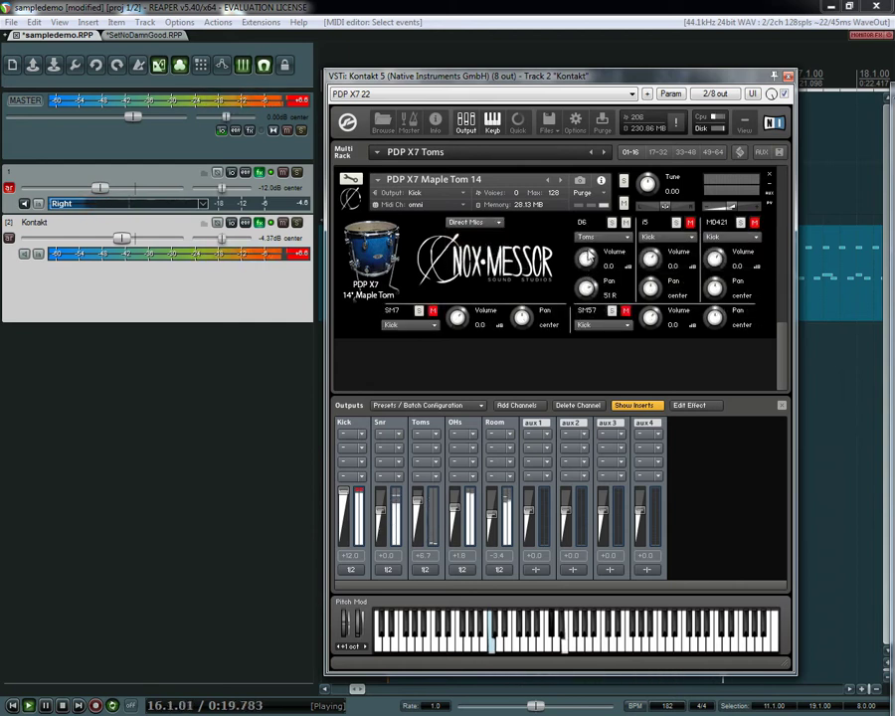
# Step: Set the PDP X7 Maple Tom 14's tuning to E
pyautogui.click(475, 223)
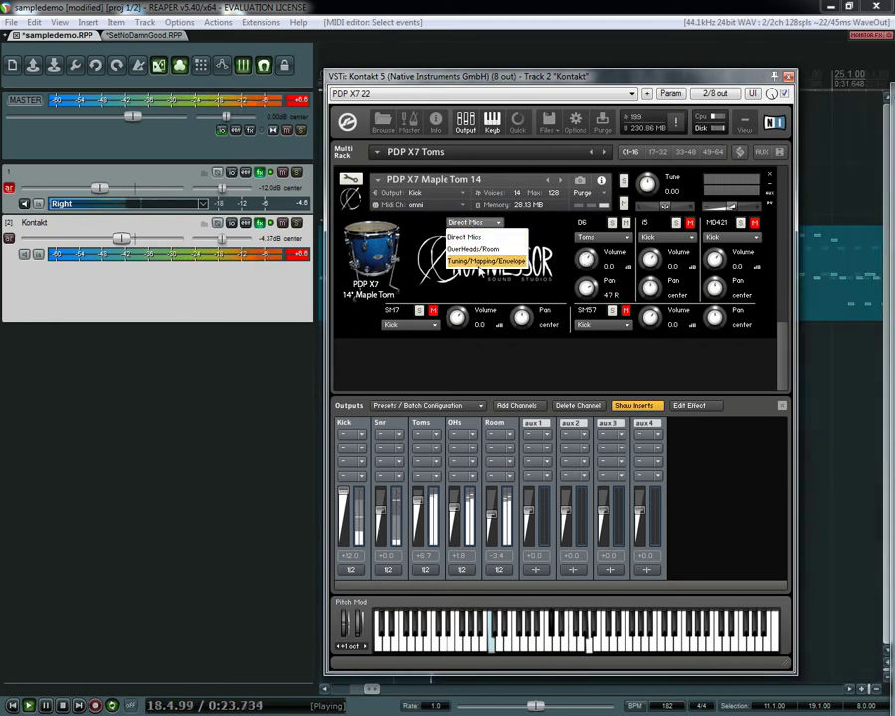
pyautogui.click(479, 261)
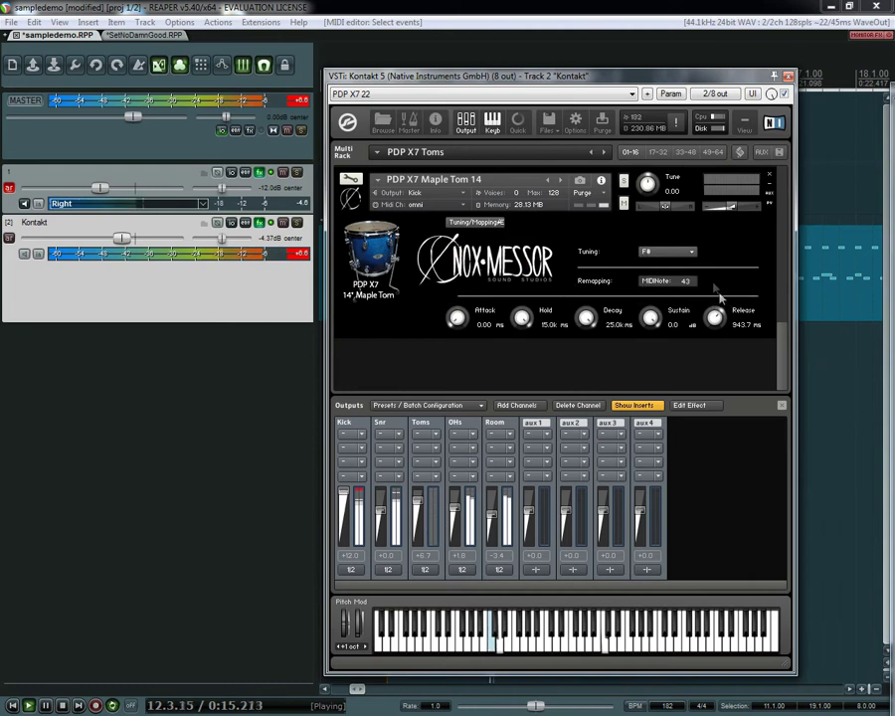
pyautogui.click(657, 251)
pyautogui.click(645, 264)
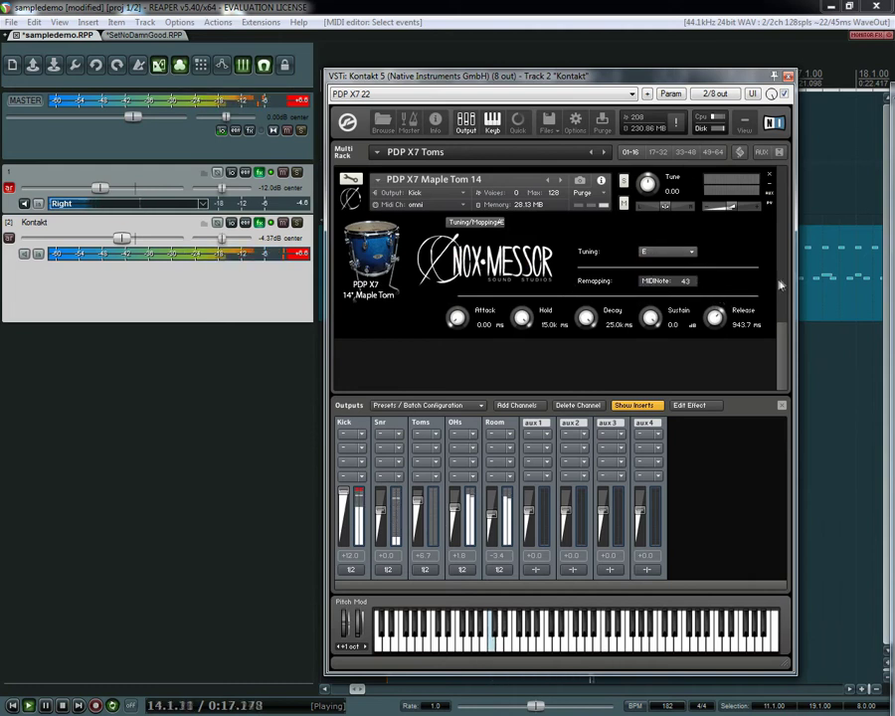
# Step: Set the PDP X7 Maple Tom 12's tuning to A
pyautogui.scroll(3, 582, 271)
pyautogui.click(485, 276)
pyautogui.click(488, 293)
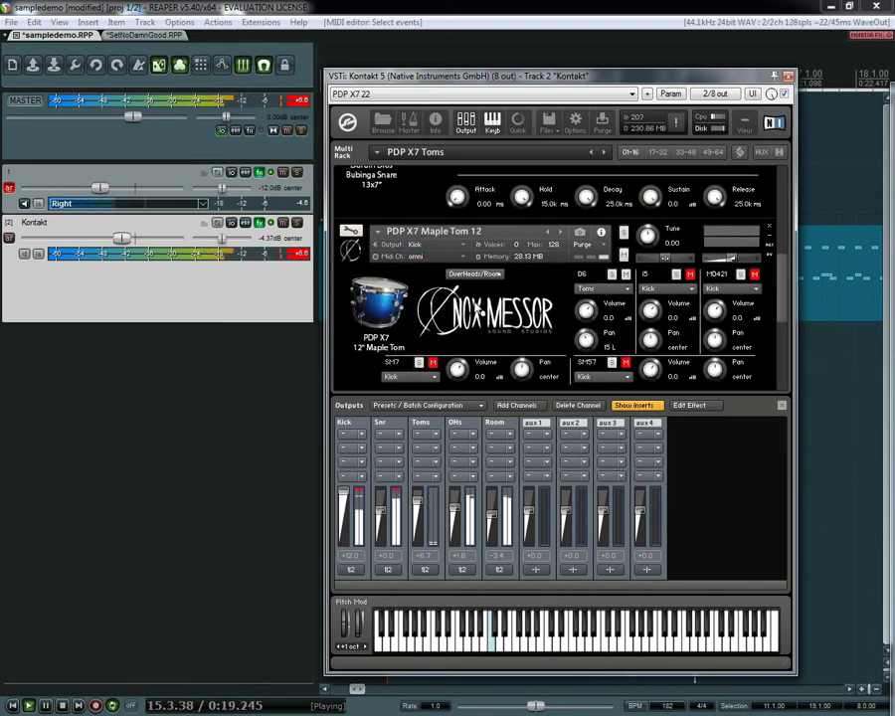
pyautogui.click(463, 275)
pyautogui.click(490, 308)
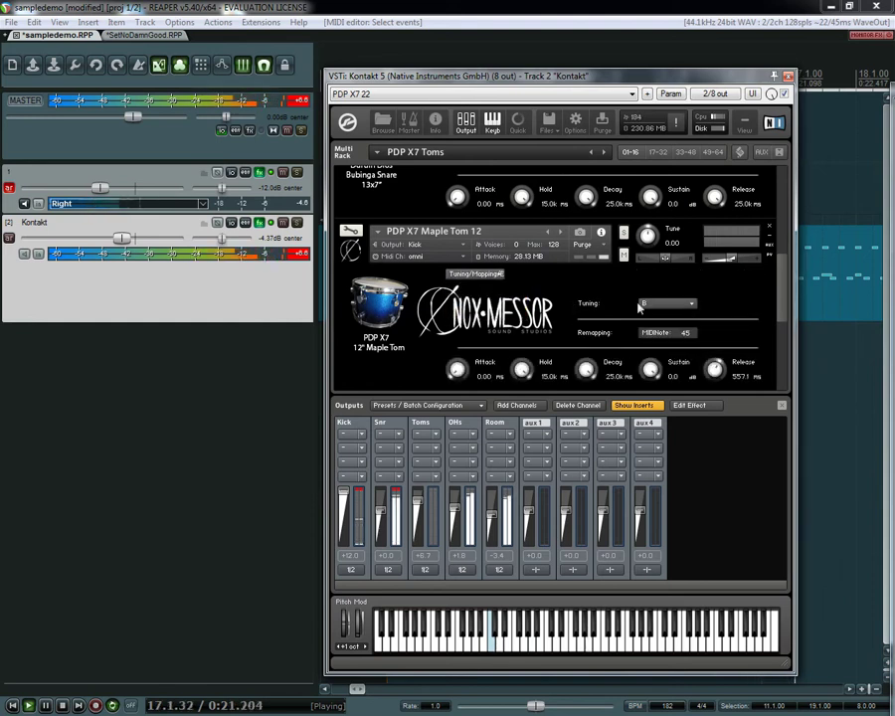
pyautogui.moveTo(643, 318); pyautogui.dragTo(582, 300)
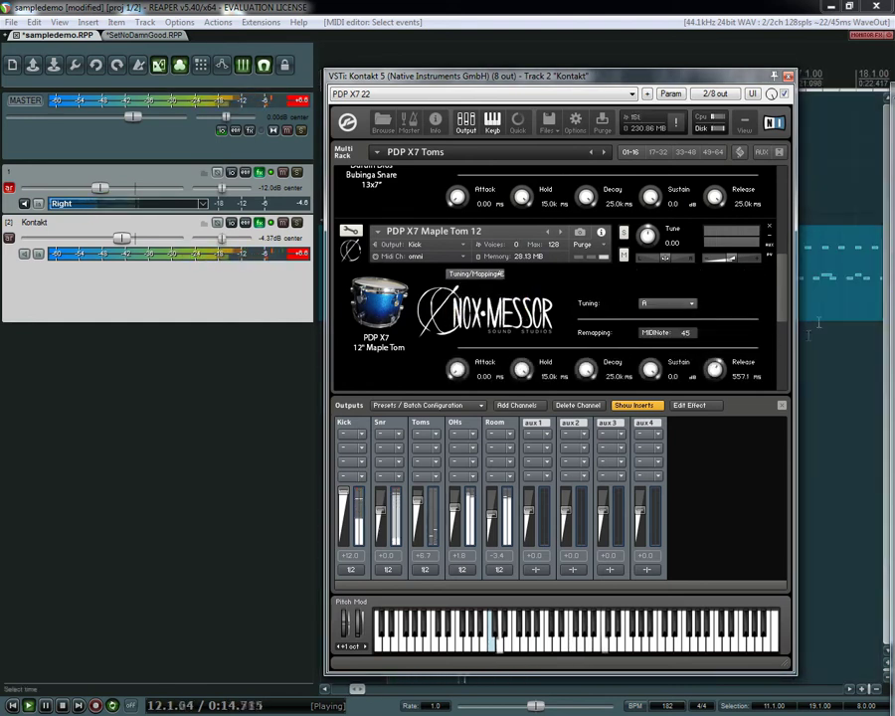
pyautogui.moveTo(784, 317); pyautogui.dragTo(782, 278)
# Step: Audition the PDP X7 14x5.5 snare's High and Mid tunings with the SetNoDamnGood song playing, finishing on Low
pyautogui.press('space')
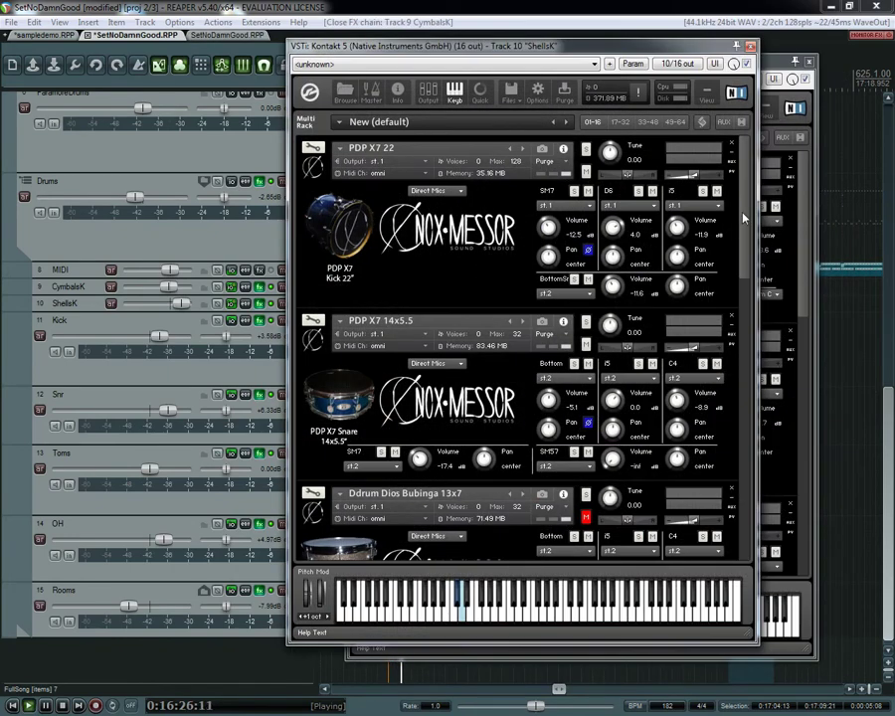
pyautogui.moveTo(748, 217); pyautogui.dragTo(748, 253)
pyautogui.click(431, 229)
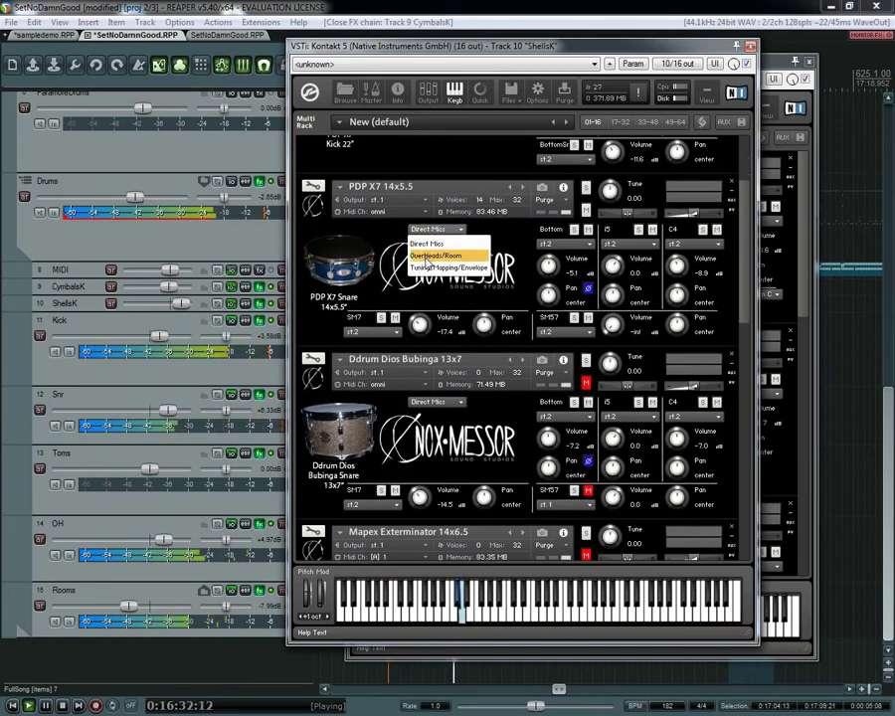
pyautogui.click(447, 268)
pyautogui.click(610, 287)
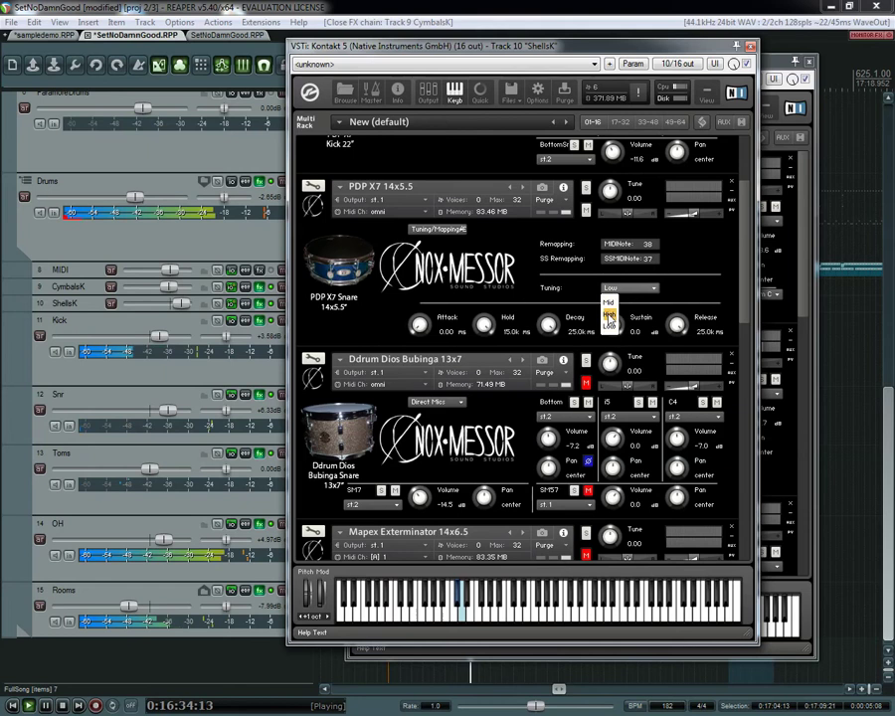
pyautogui.click(609, 315)
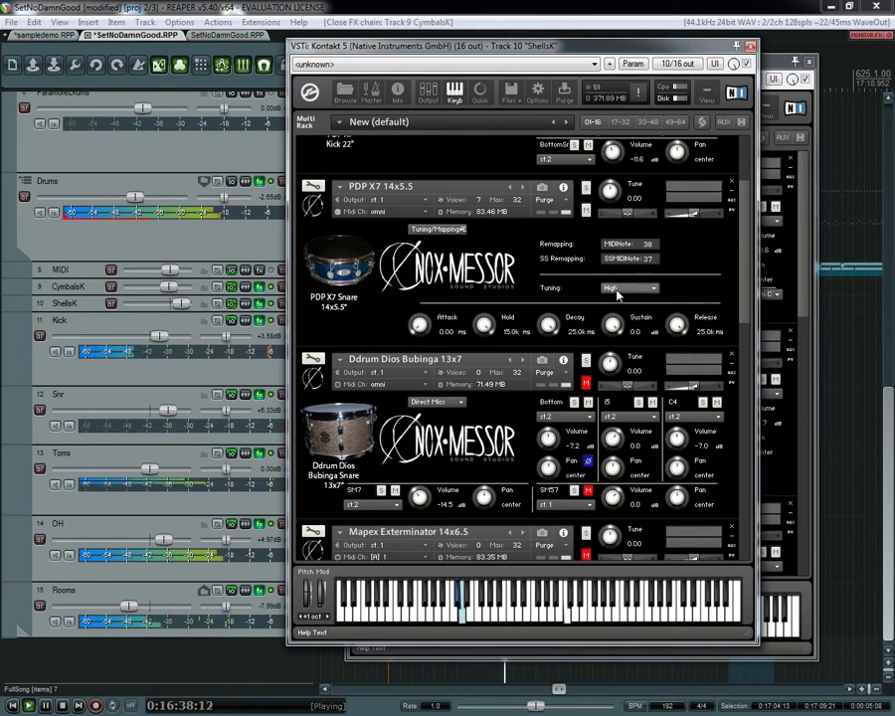
pyautogui.click(616, 290)
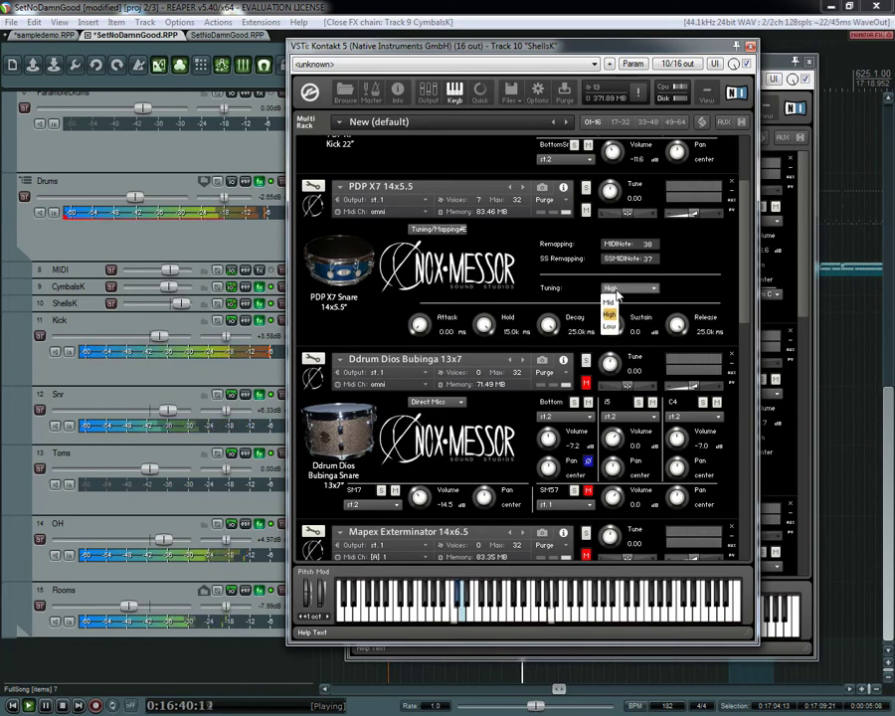
pyautogui.click(611, 303)
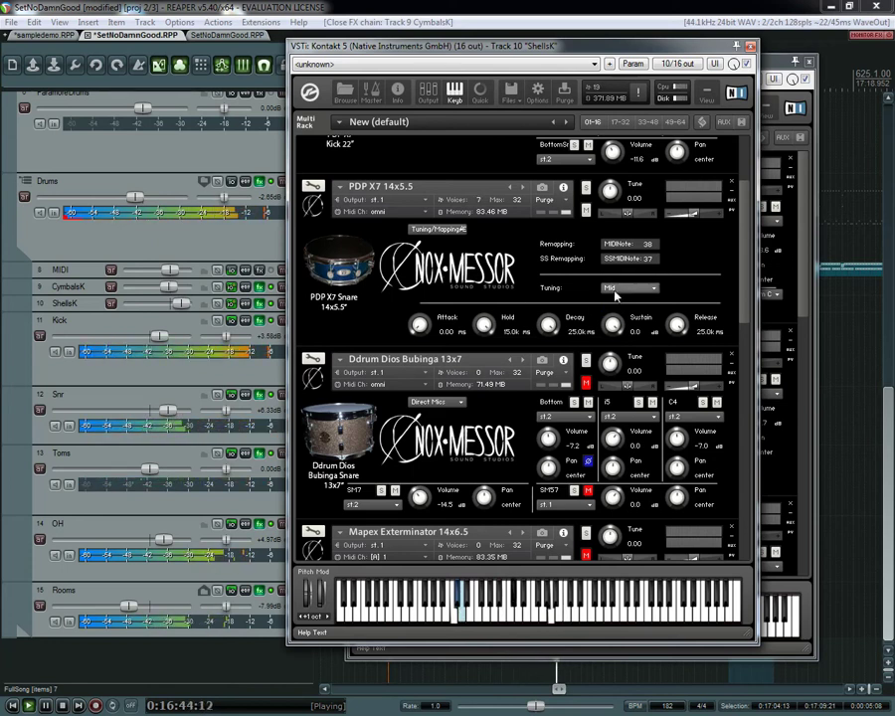
pyautogui.click(616, 290)
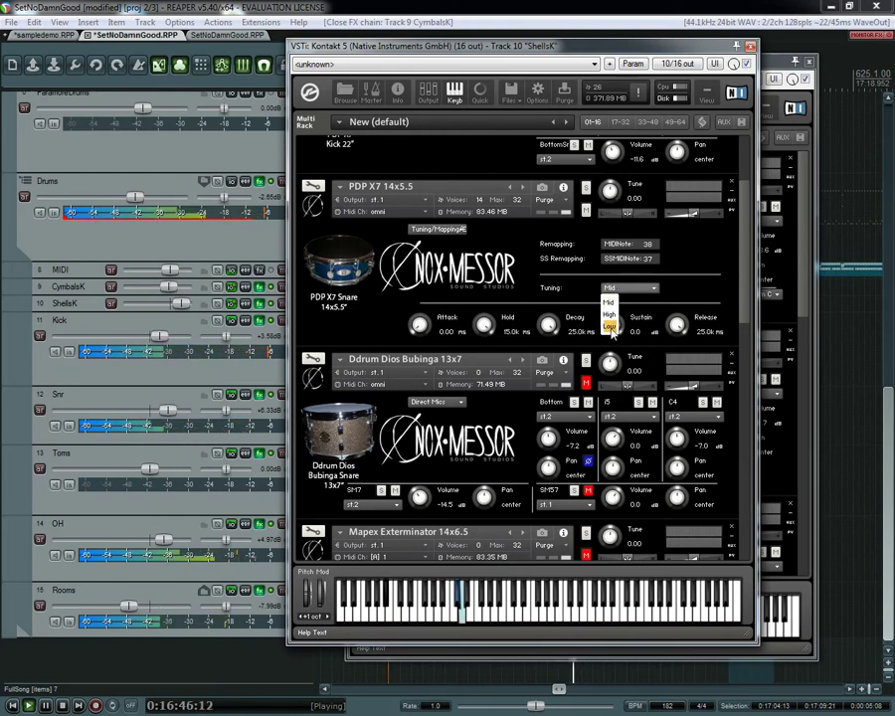
pyautogui.click(611, 327)
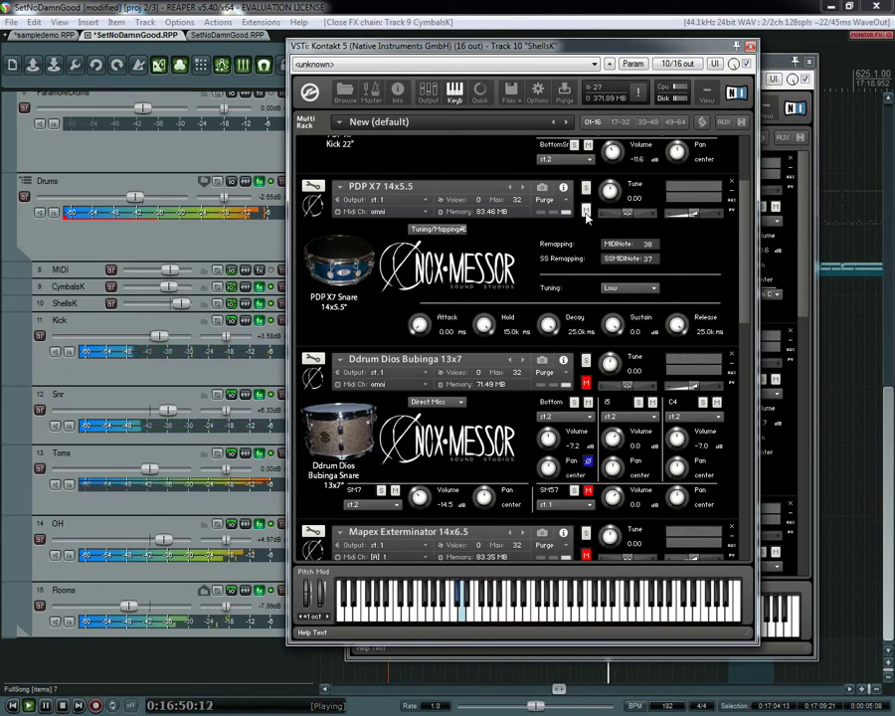
# Step: Mute the PDP X7 14x5.5 snare, unmute the Ddrum Dios Bubinga 13x7, and check the Ddrum's tuning settings
pyautogui.click(440, 402)
pyautogui.click(445, 438)
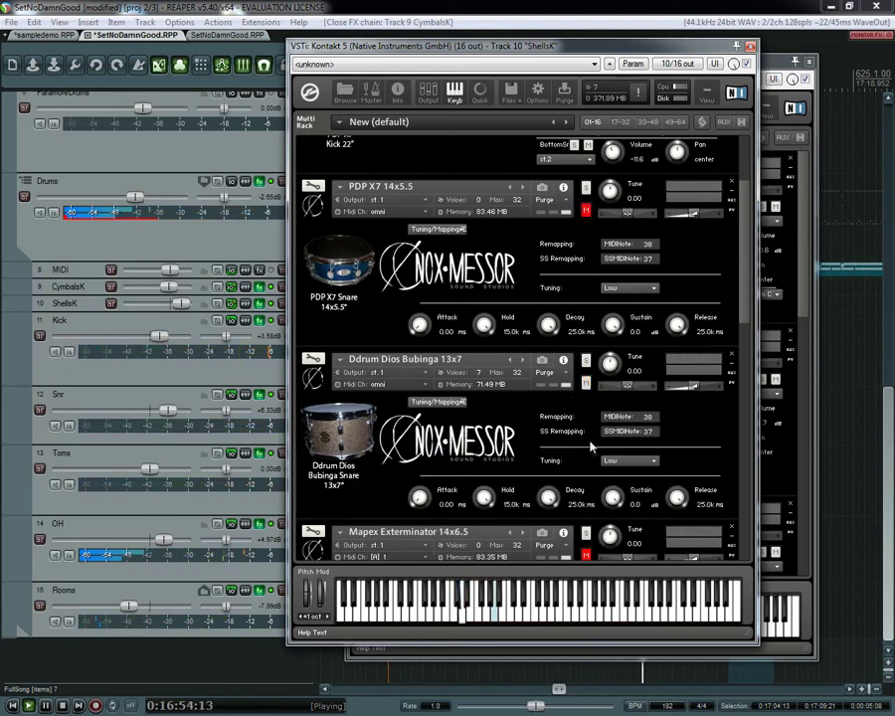
pyautogui.click(427, 403)
pyautogui.click(426, 416)
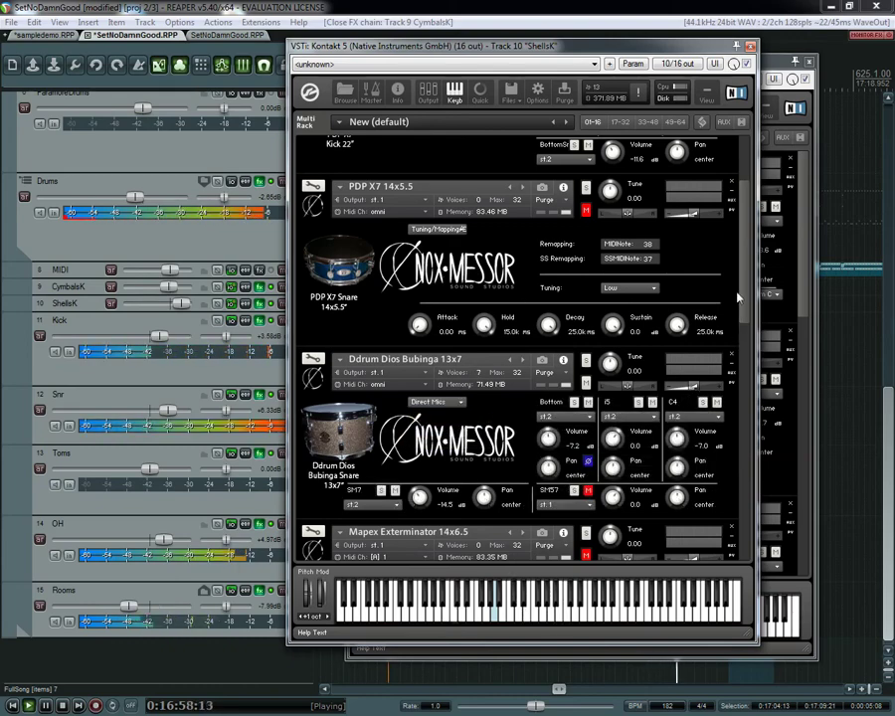
# Step: Check the Ddrum Dios Bubinga snare's tuning settings again and lower its Bottom mic to -15.4 dB
pyautogui.scroll(-3, 742, 334)
pyautogui.scroll(-1, 746, 338)
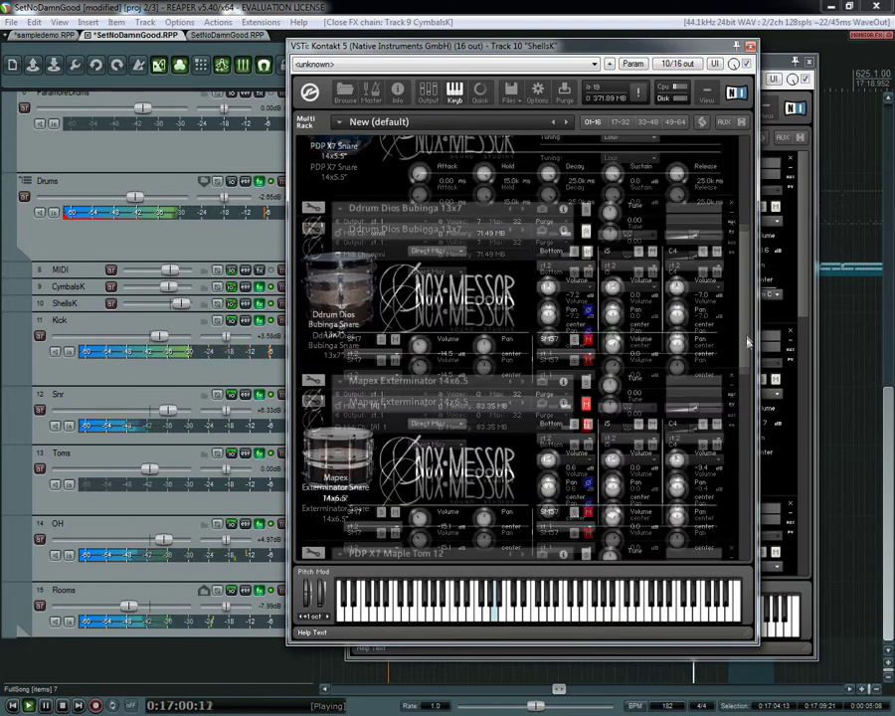
pyautogui.click(433, 253)
pyautogui.click(438, 290)
pyautogui.click(622, 309)
pyautogui.click(434, 252)
pyautogui.click(434, 252)
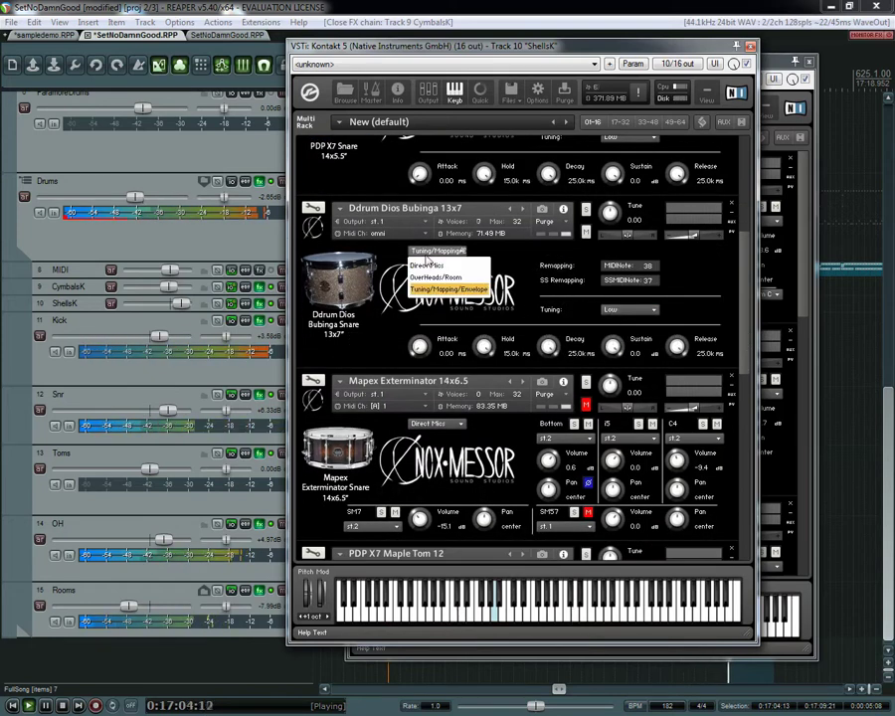
pyautogui.click(433, 259)
pyautogui.moveTo(548, 287)
pyautogui.mouseDown()
pyautogui.moveTo(545, 316)
pyautogui.moveTo(546, 288)
pyautogui.mouseUp()
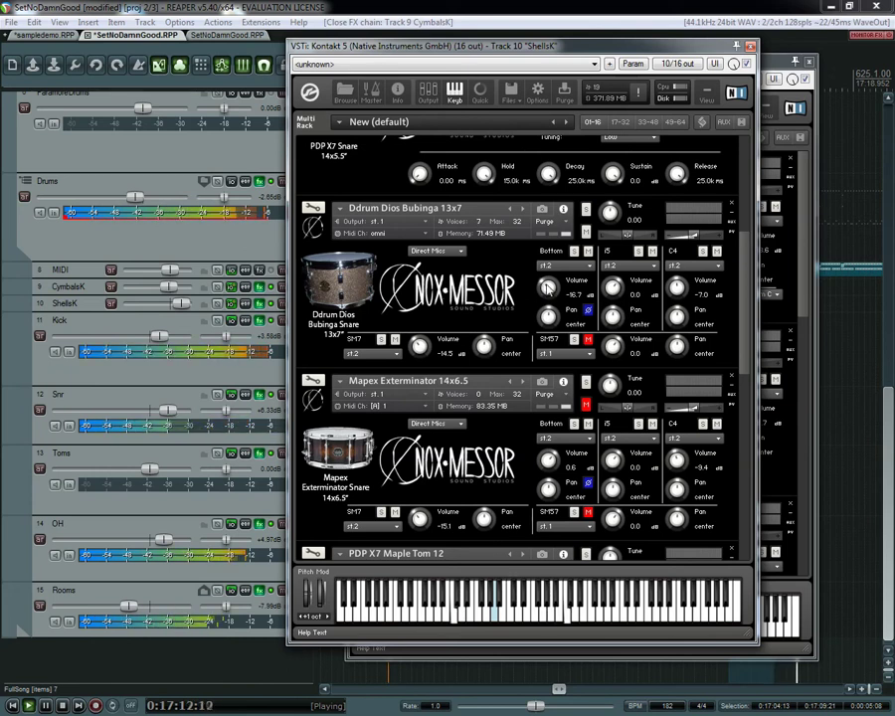
# Step: Audition the Ddrum Dios Bubinga snare's High and Mid tunings with the song playing, finishing on Low
pyautogui.click(454, 256)
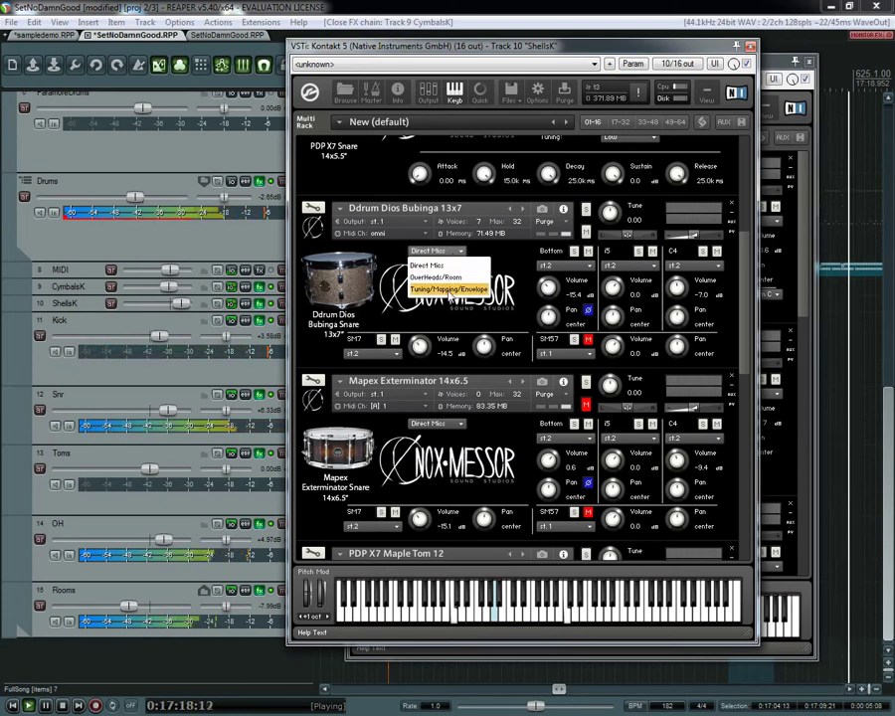
pyautogui.click(450, 288)
pyautogui.click(610, 312)
pyautogui.click(604, 343)
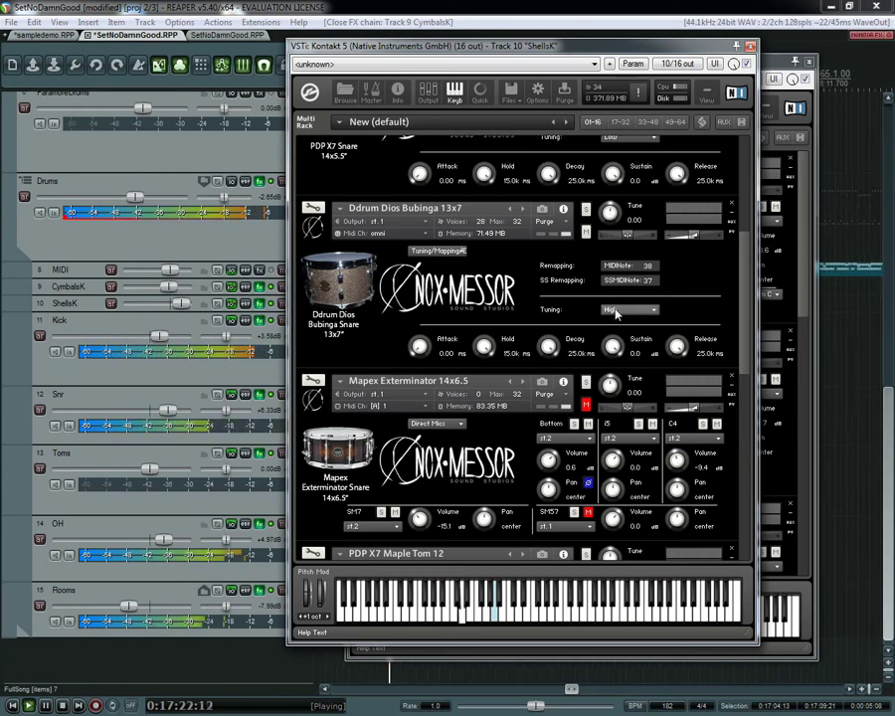
pyautogui.click(616, 312)
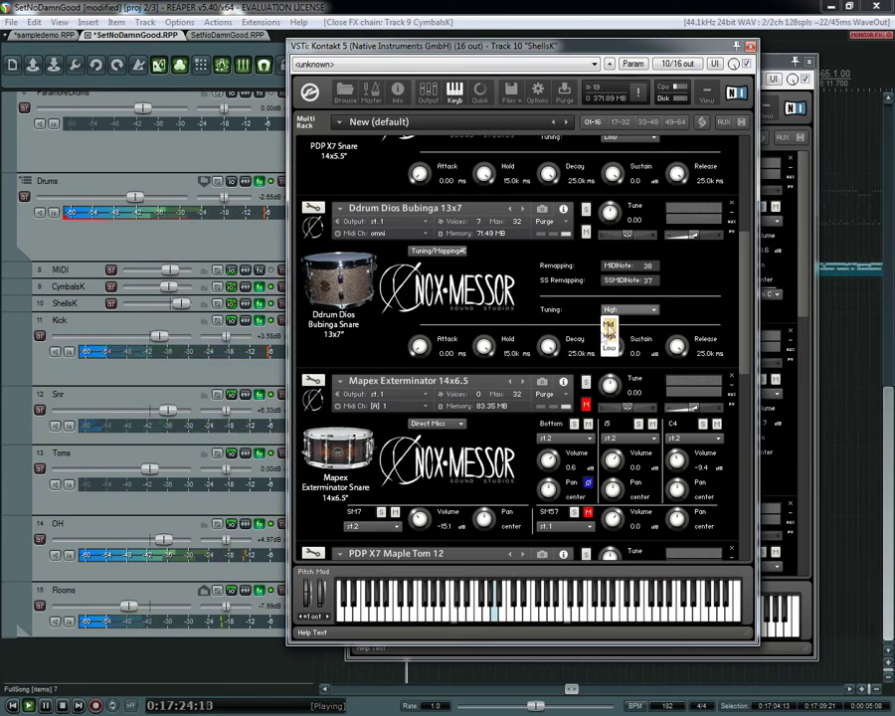
pyautogui.click(611, 305)
pyautogui.click(438, 251)
pyautogui.click(612, 312)
pyautogui.click(612, 311)
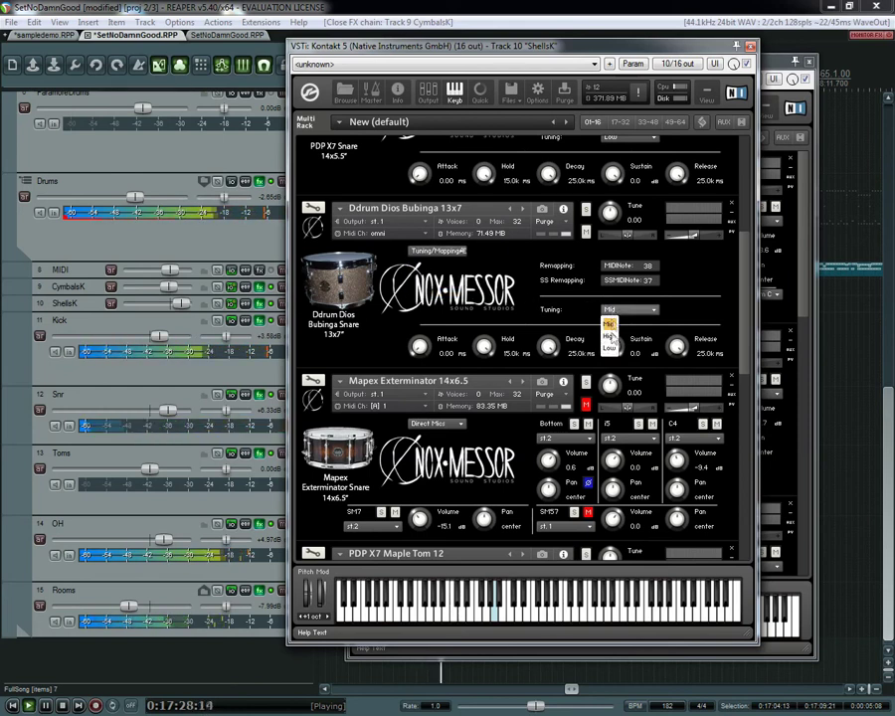
pyautogui.click(610, 349)
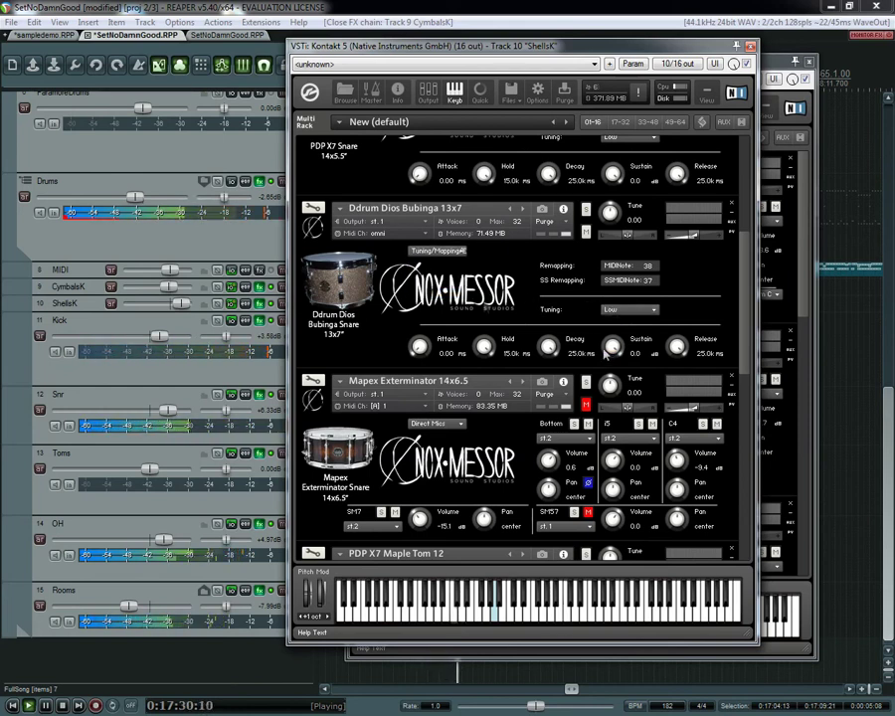
# Step: Return the Ddrum Dios Bubinga to Direct Mics and mute it, and unmute the Mapex Exterminator 14x6.5 with its MIDI channel set to omni
pyautogui.click(435, 252)
pyautogui.click(424, 261)
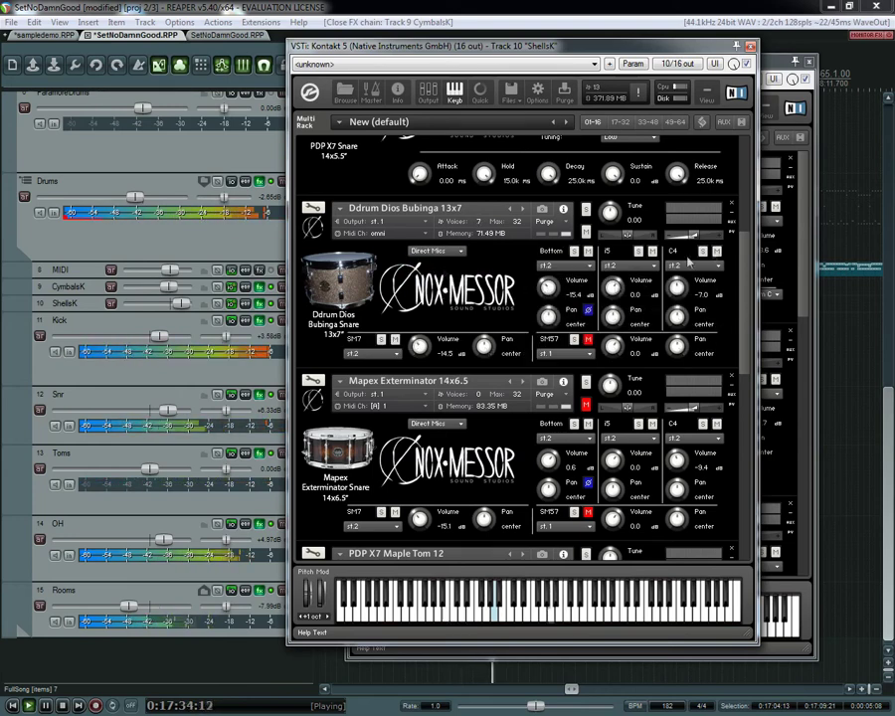
pyautogui.scroll(-3, 743, 246)
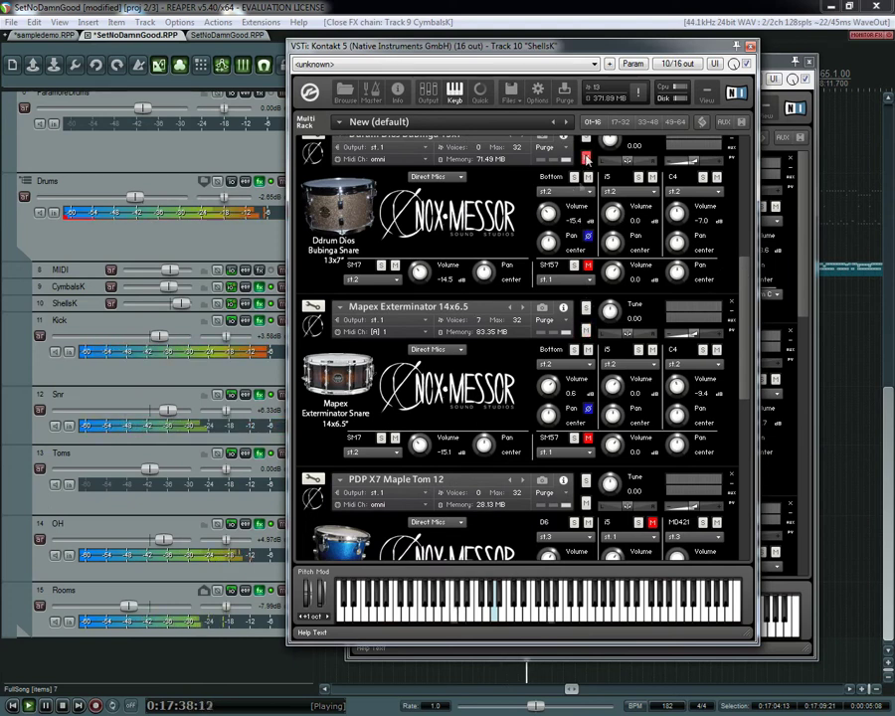
pyautogui.click(405, 331)
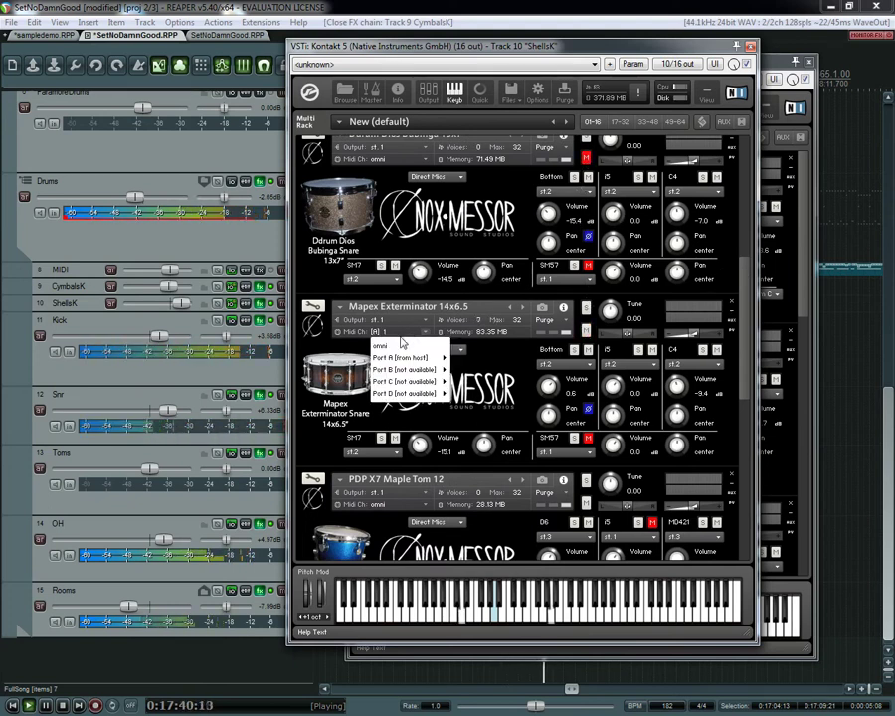
pyautogui.click(406, 347)
# Step: Audition the Mapex Exterminator 14x6.5 snare's High and Mid tunings with the song playing, finishing on Low
pyautogui.click(429, 348)
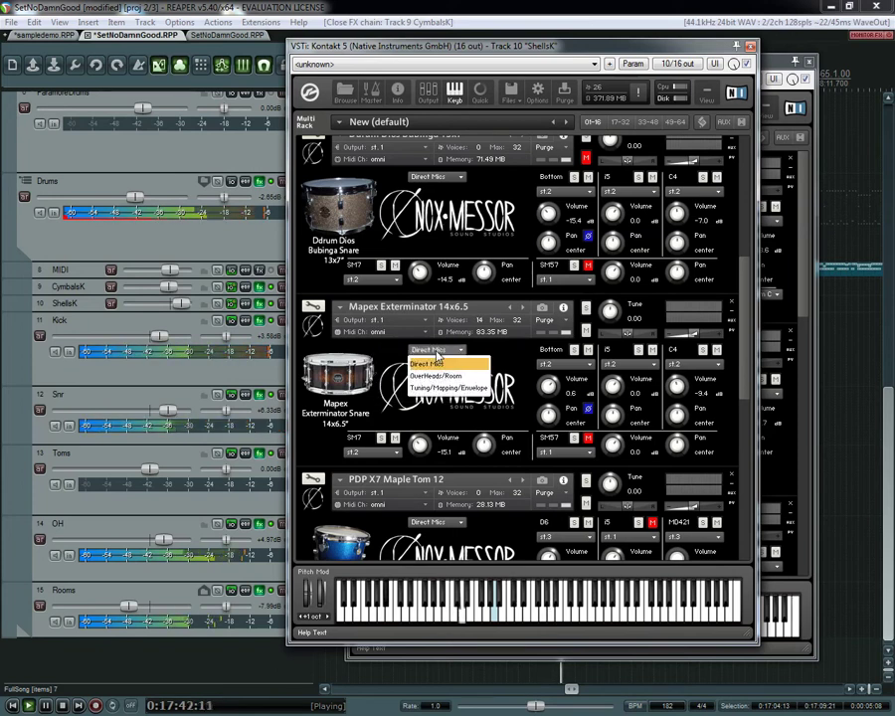
pyautogui.click(450, 364)
pyautogui.click(619, 408)
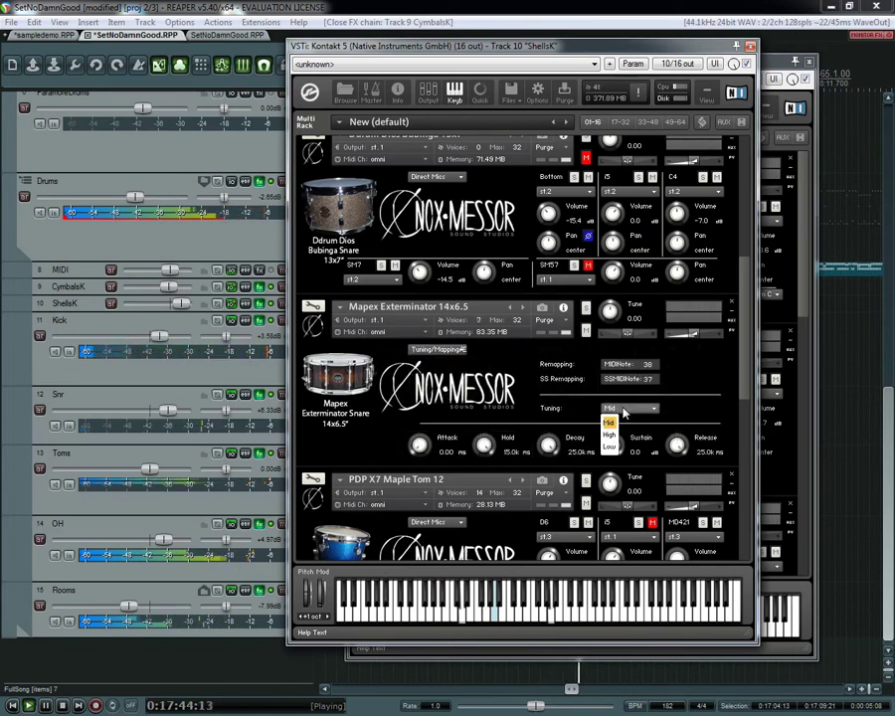
pyautogui.click(609, 436)
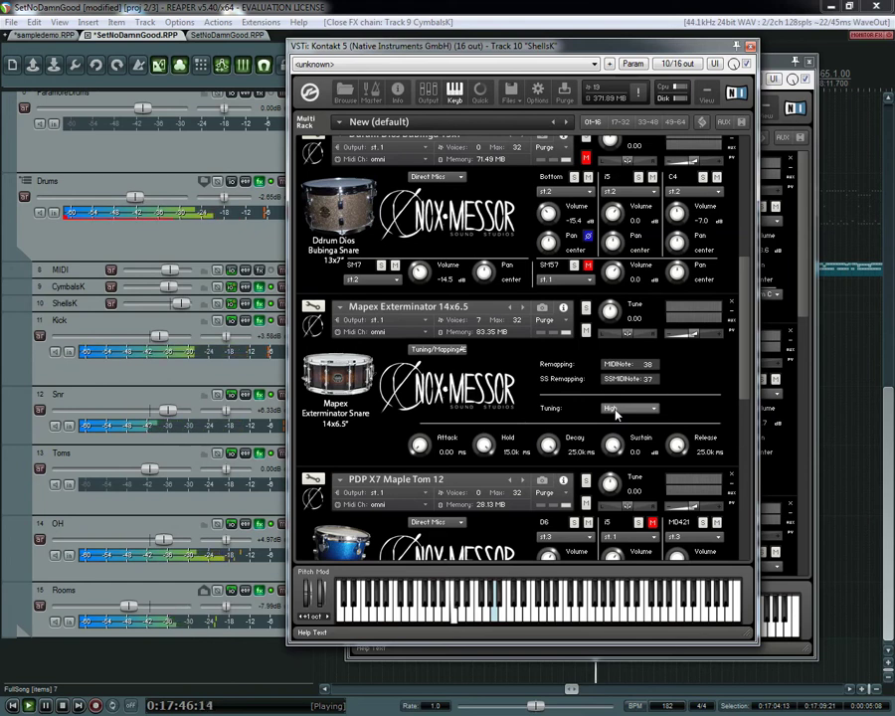
pyautogui.click(616, 410)
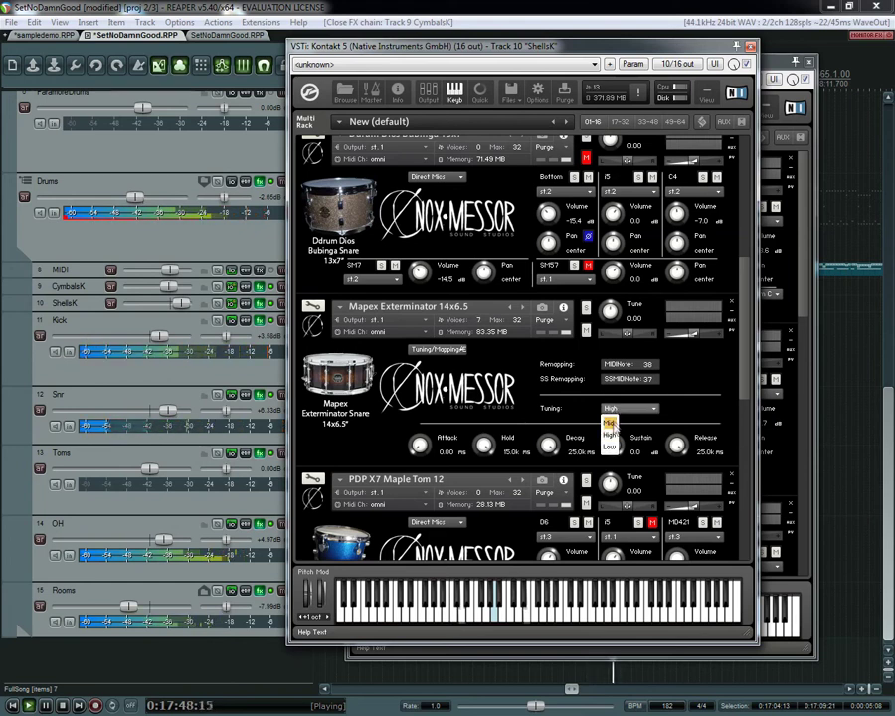
pyautogui.click(610, 422)
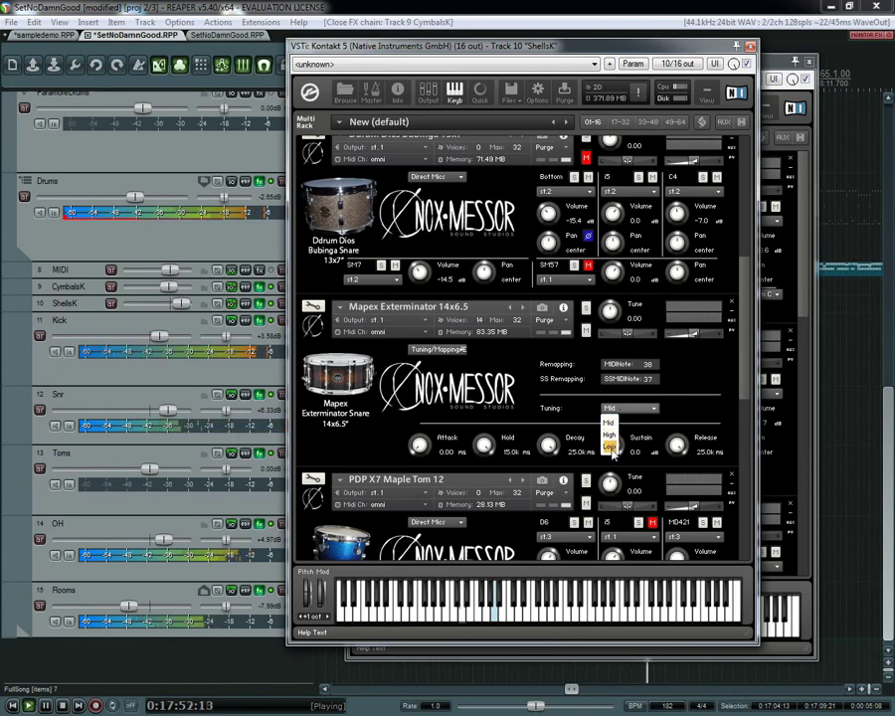
pyautogui.click(610, 448)
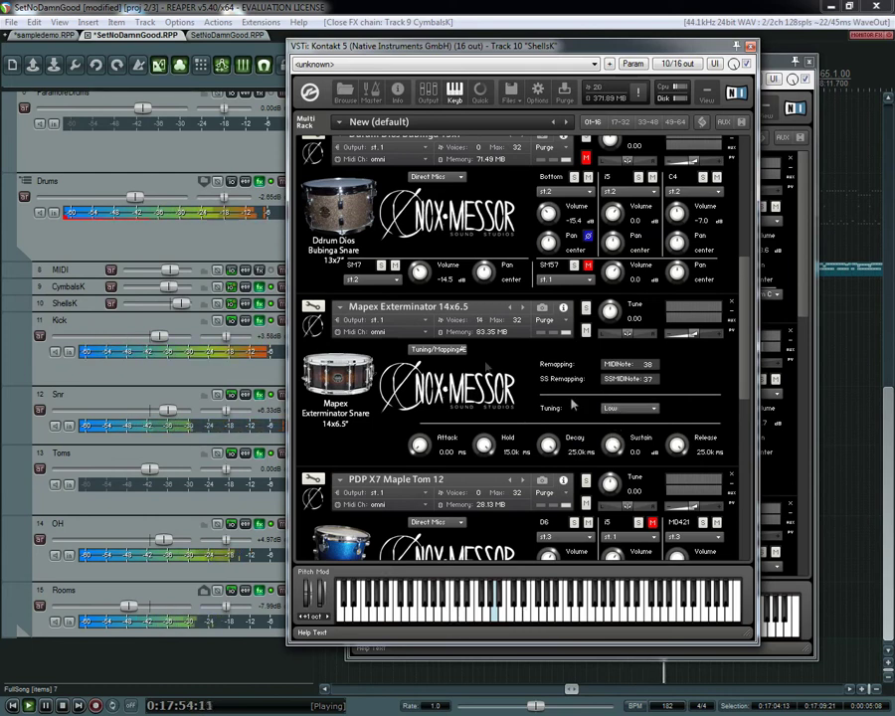
# Step: Return the Mapex Exterminator to its Direct Mics view, mute it, and unmute the PDP X7 14x5.5 snare
pyautogui.click(442, 350)
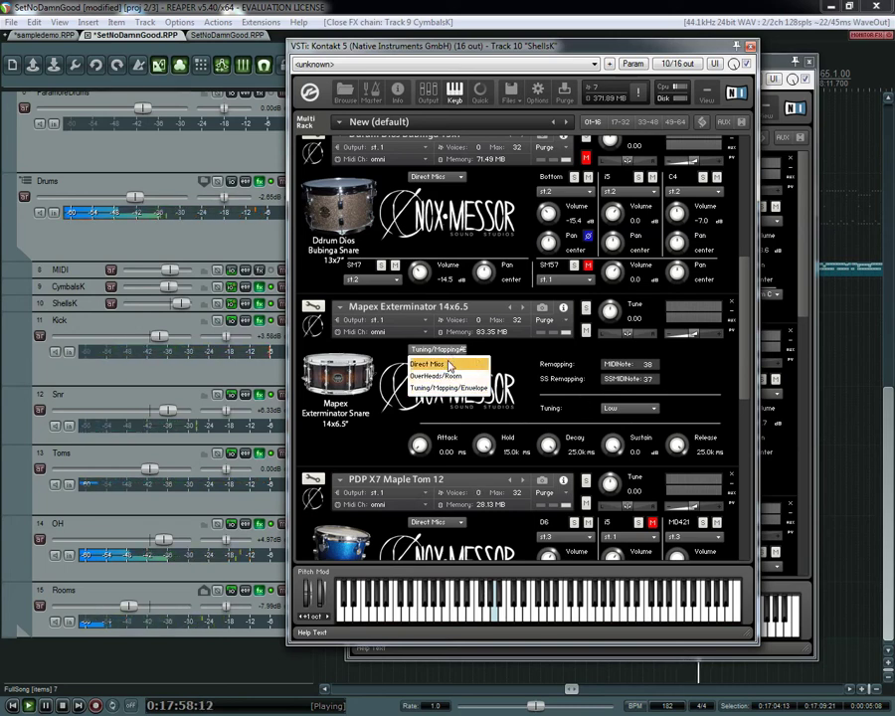
pyautogui.click(447, 365)
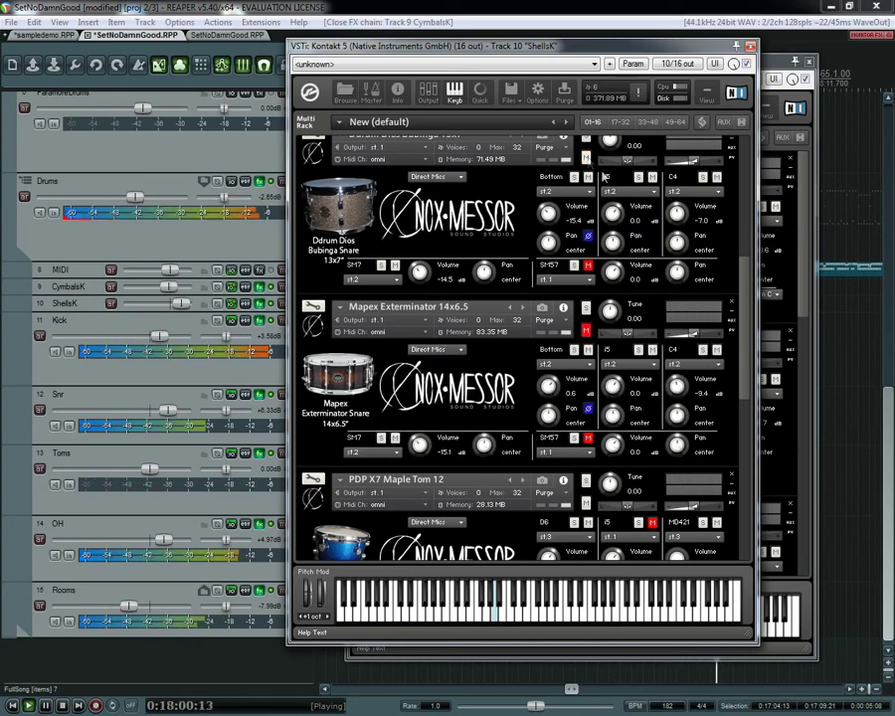
pyautogui.moveTo(744, 297); pyautogui.dragTo(744, 257)
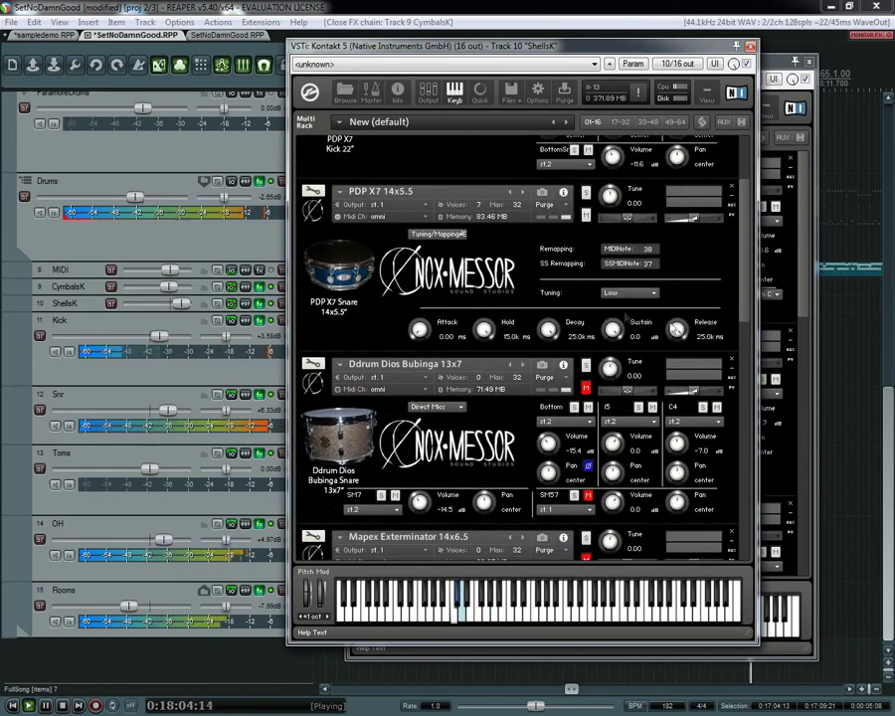
# Step: Show the tuning settings of the PDP X7 Maple Tom 12 and set its tuning to B
pyautogui.moveTo(744, 284); pyautogui.dragTo(750, 468)
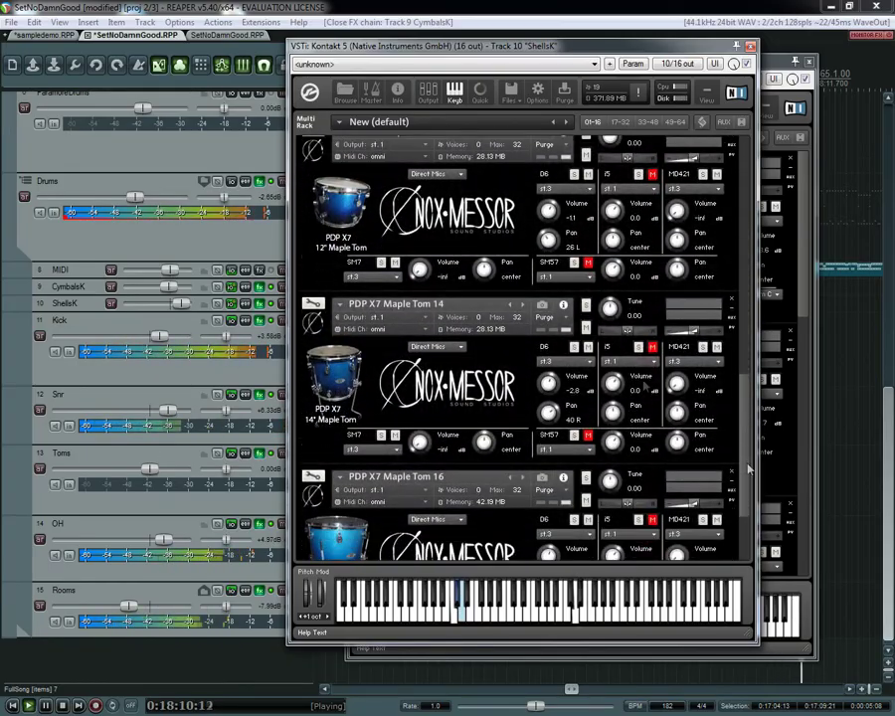
pyautogui.click(438, 175)
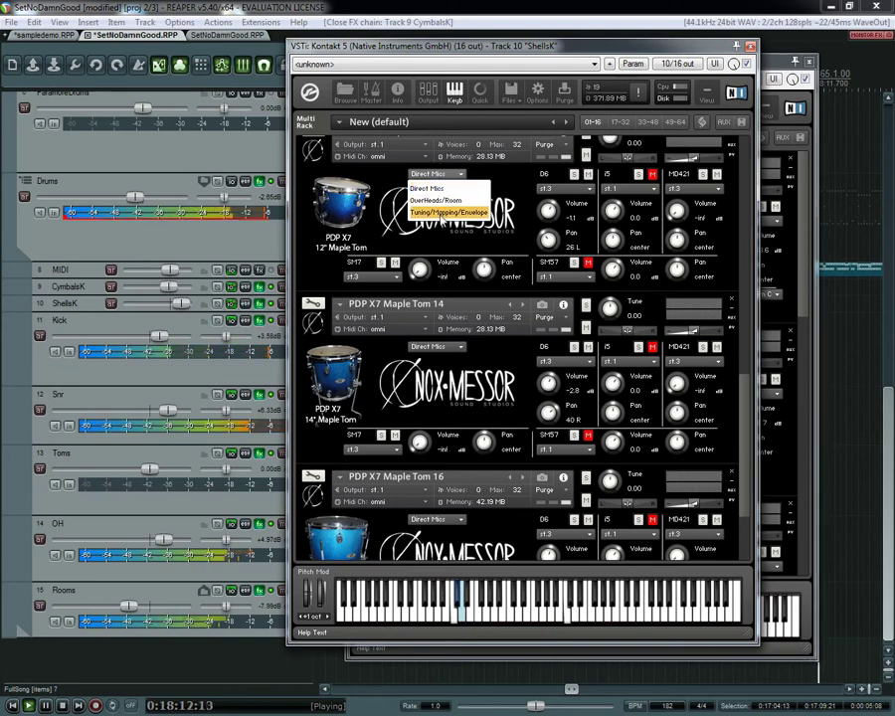
pyautogui.click(446, 212)
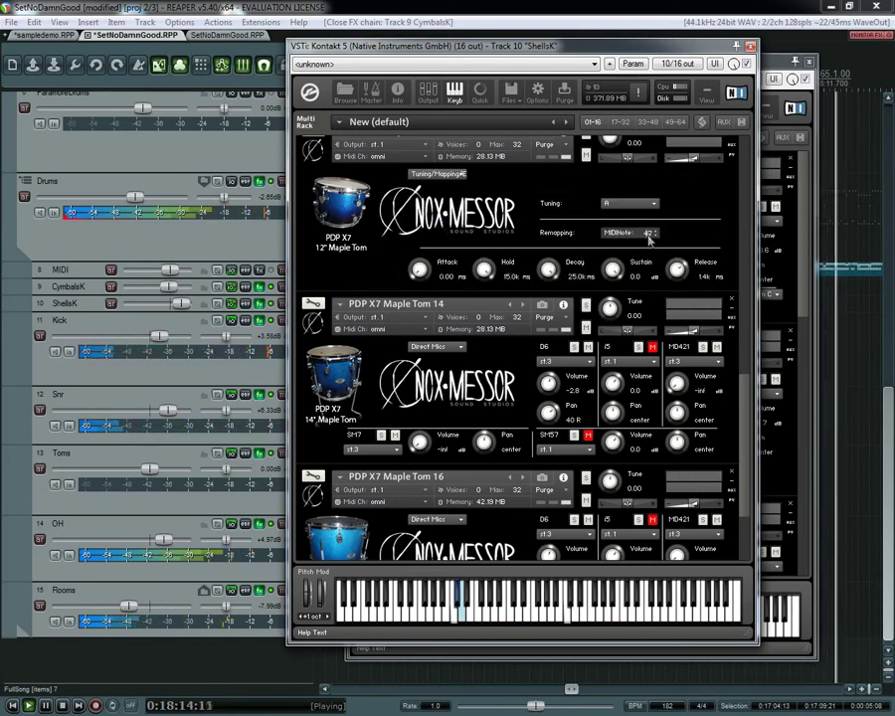
pyautogui.click(621, 203)
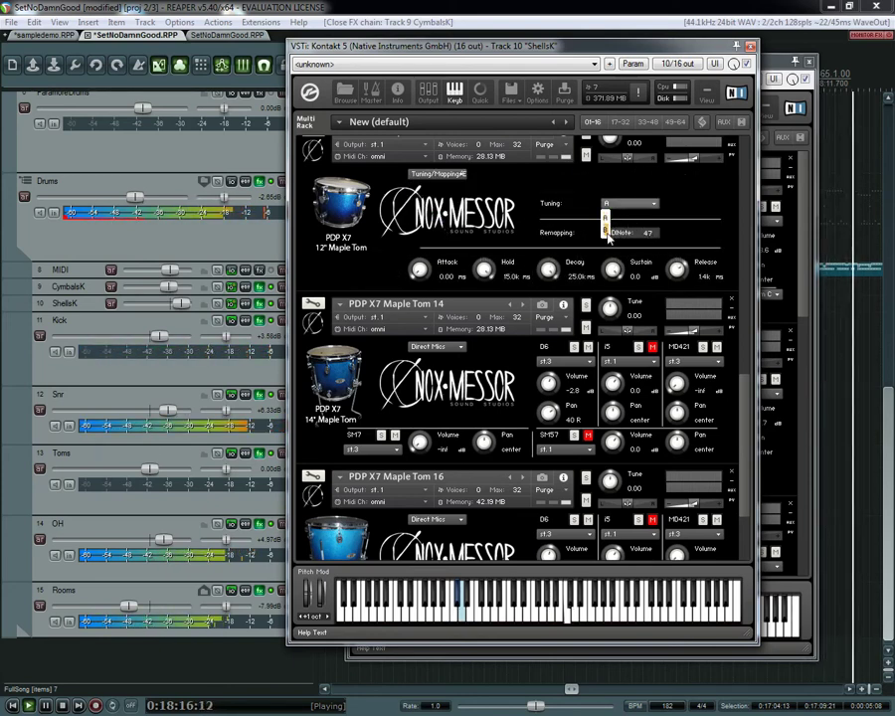
pyautogui.click(605, 228)
# Step: Show the tuning settings of the PDP X7 Maple Tom 14 and set its tuning to F#
pyautogui.click(436, 347)
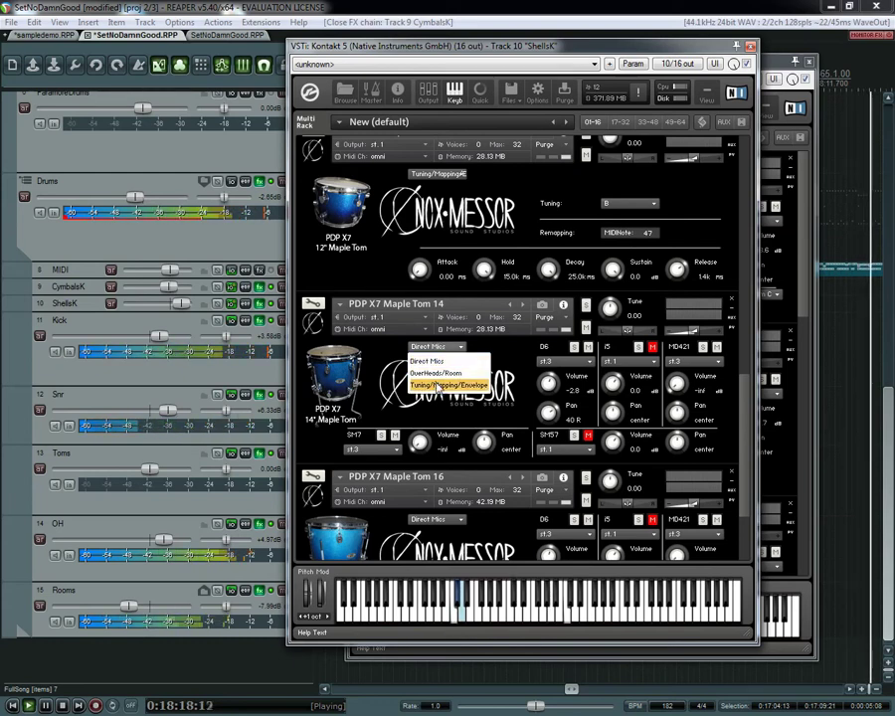
pyautogui.click(448, 385)
pyautogui.click(631, 378)
pyautogui.click(615, 402)
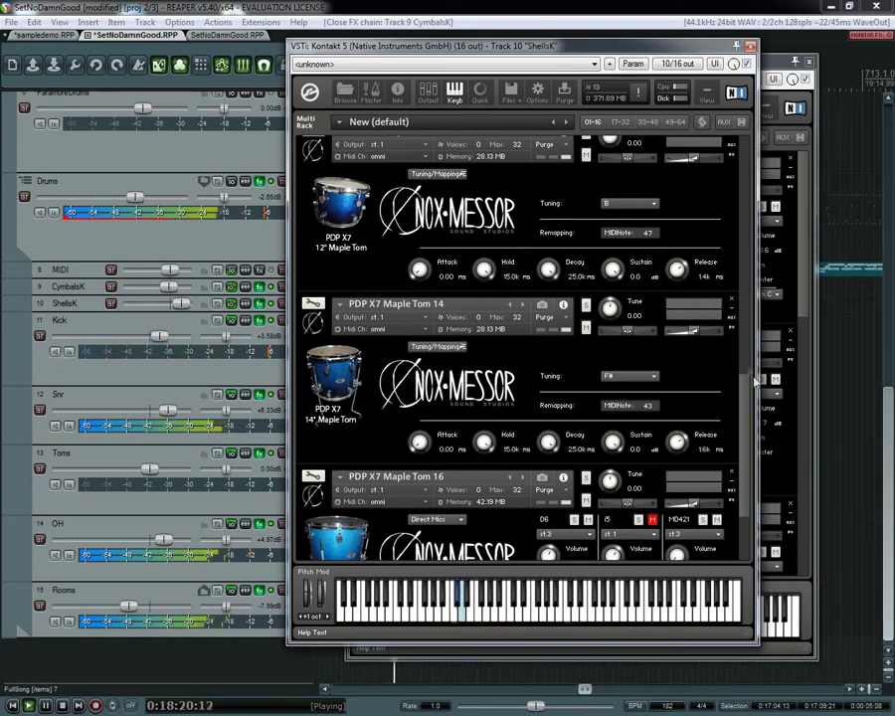
# Step: Show the tuning settings of the PDP X7 Maple Tom 16 and set its tuning to D
pyautogui.scroll(-3, 532, 456)
pyautogui.click(435, 392)
pyautogui.click(448, 430)
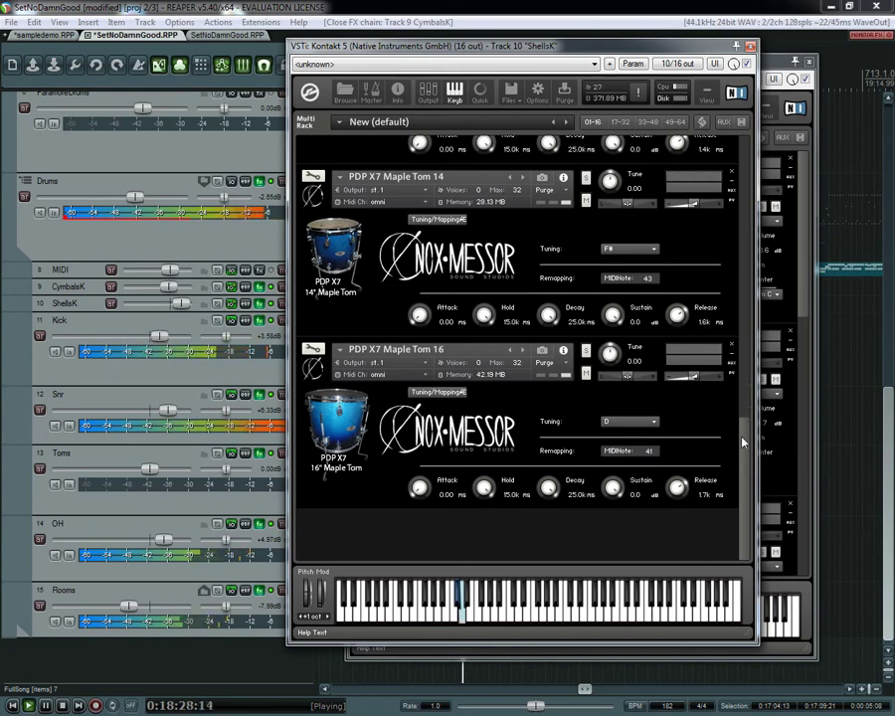
pyautogui.moveTo(742, 441); pyautogui.dragTo(748, 353)
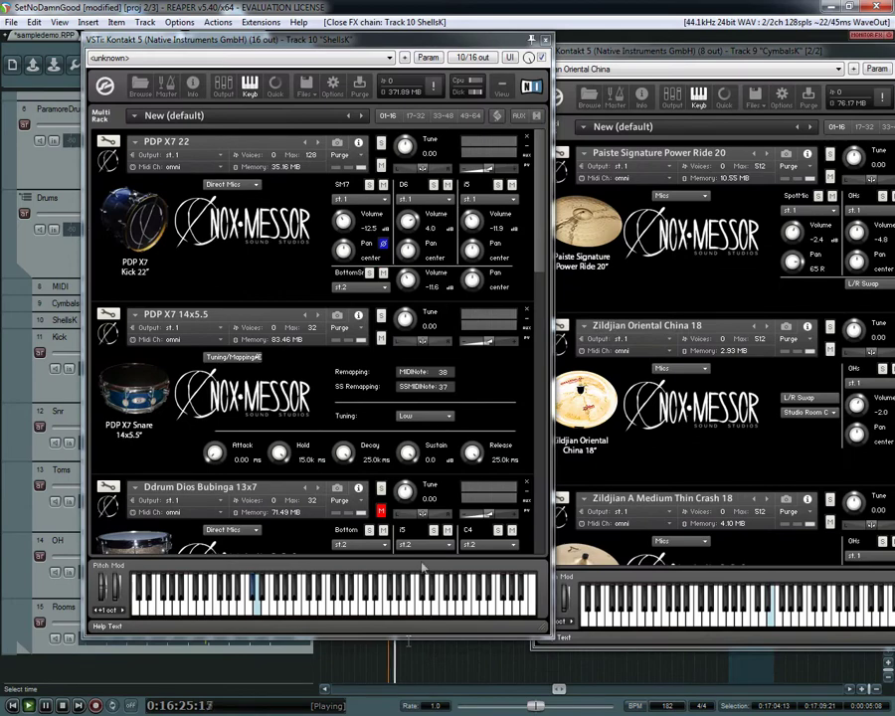
# Step: Move the ShellsK instrument window clear of the track list, and solo the Kick and Snr tracks in turn, unsoloing each
pyautogui.moveTo(383, 42); pyautogui.dragTo(756, 48)
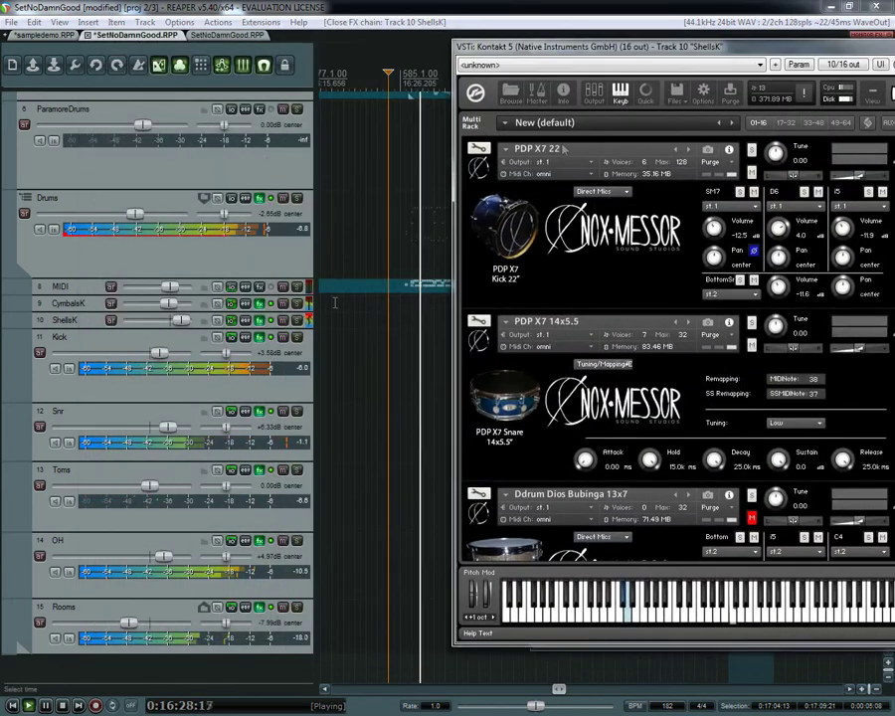
pyautogui.click(298, 338)
pyautogui.click(298, 338)
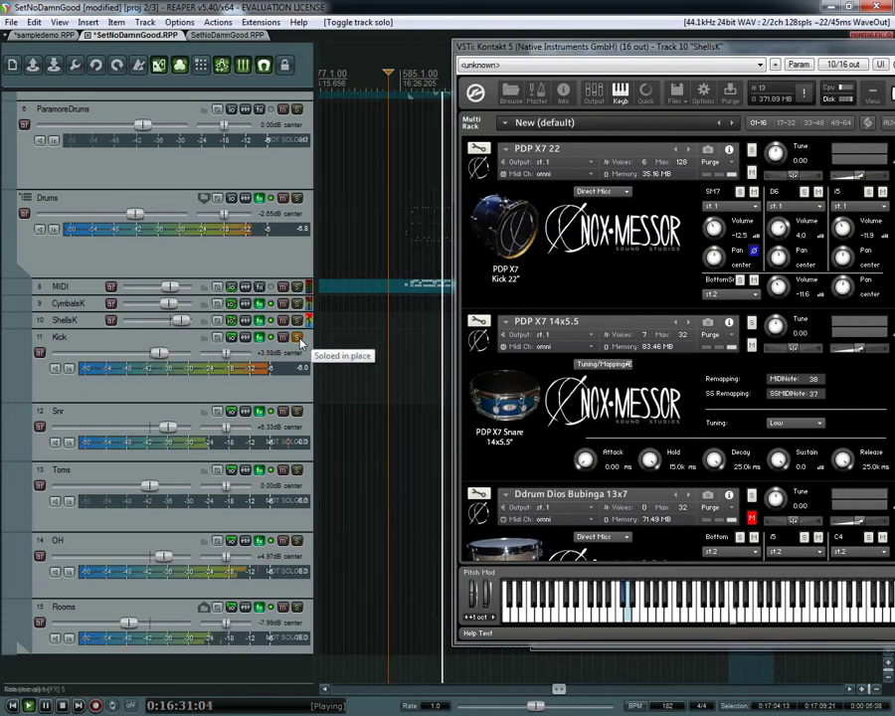
pyautogui.click(299, 414)
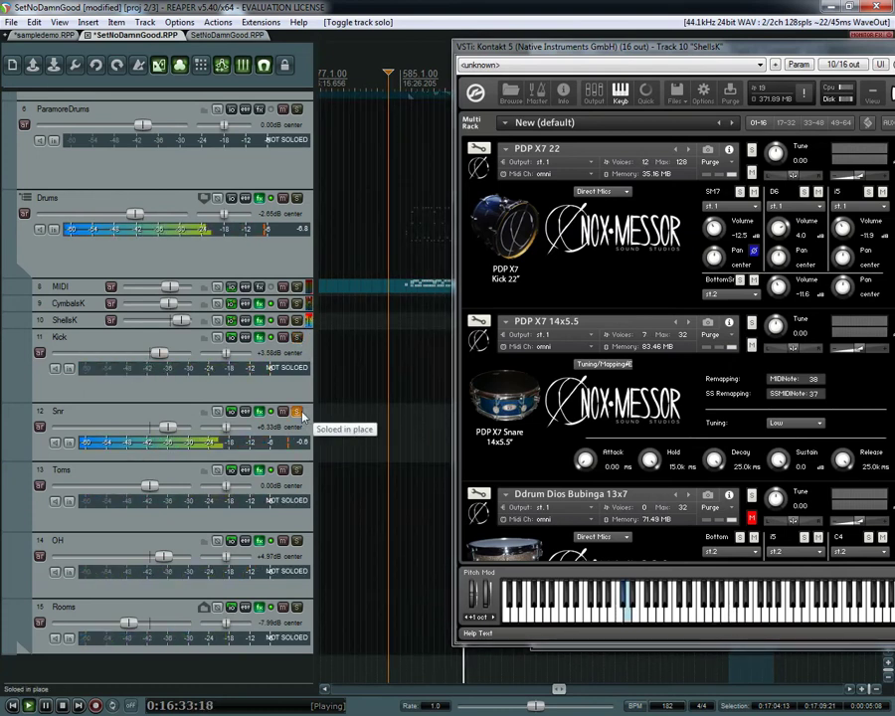
pyautogui.click(299, 413)
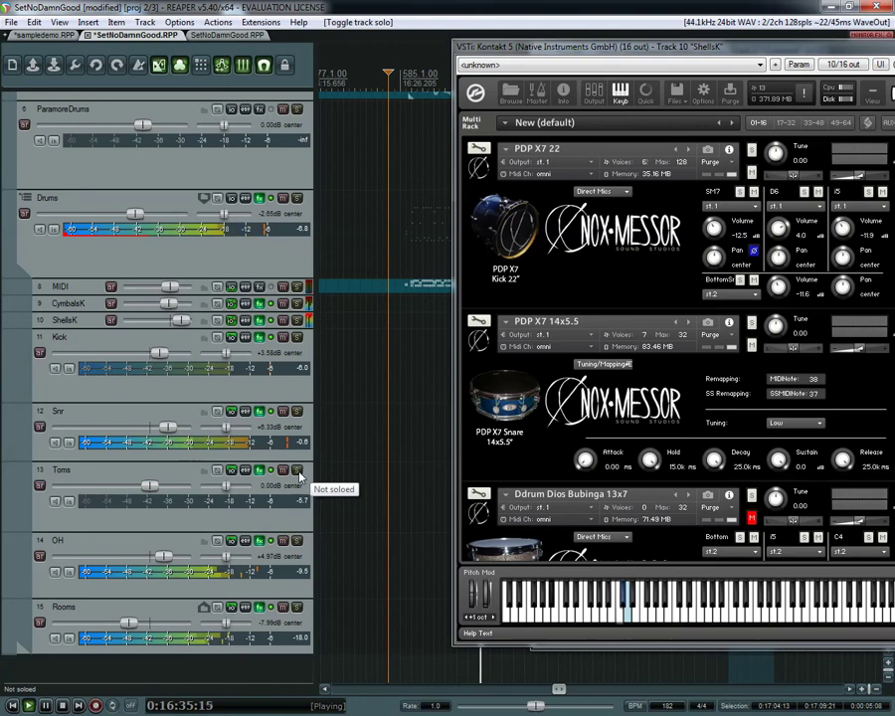
# Step: Solo the Toms, OH and Rooms tracks one after another during playback, unsoloing each
pyautogui.click(299, 478)
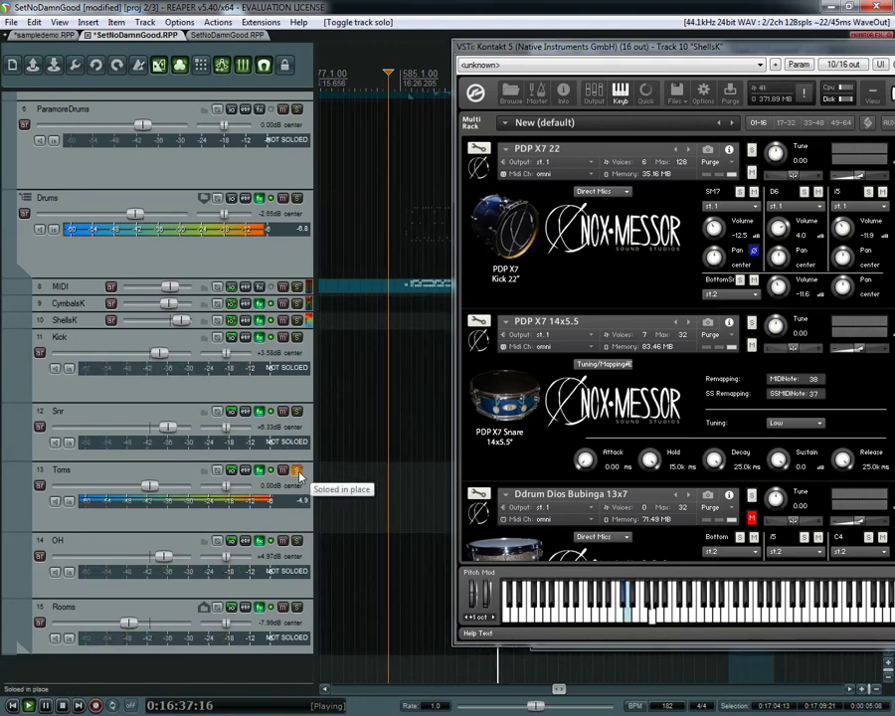
pyautogui.click(299, 477)
pyautogui.click(296, 541)
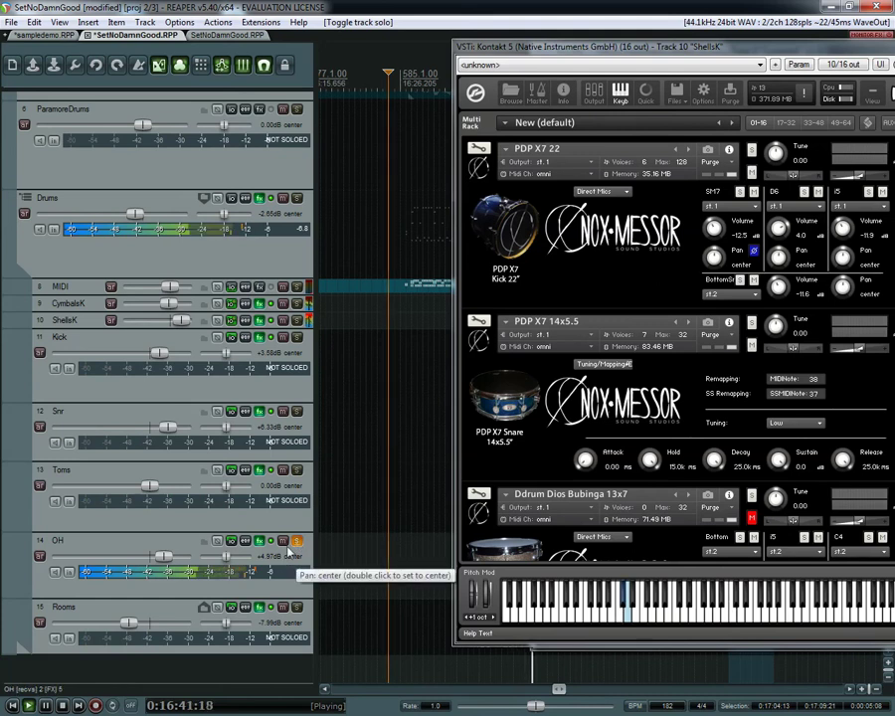
pyautogui.click(296, 541)
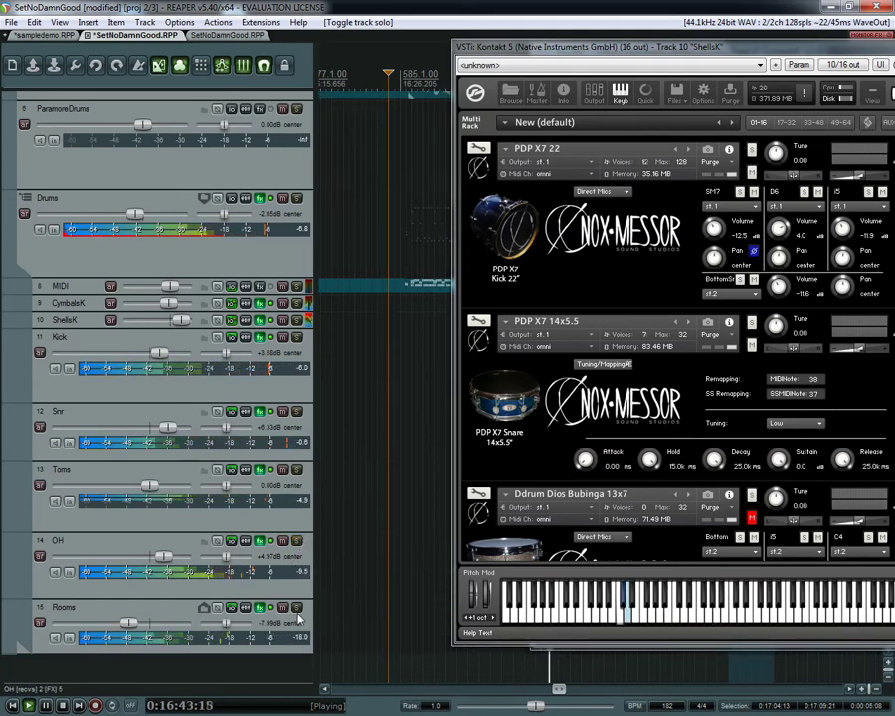
pyautogui.click(296, 607)
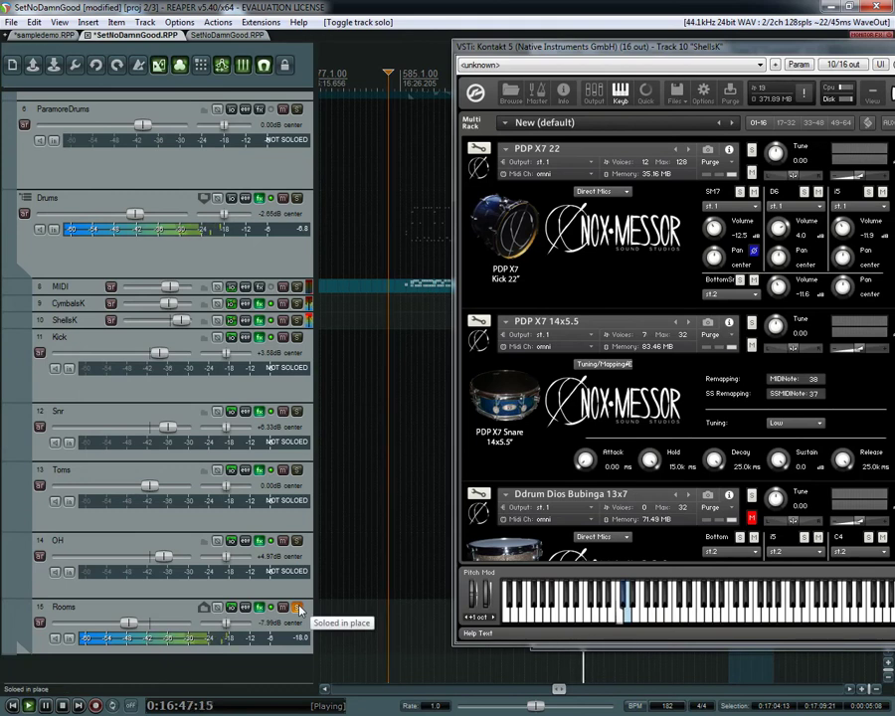
pyautogui.click(296, 607)
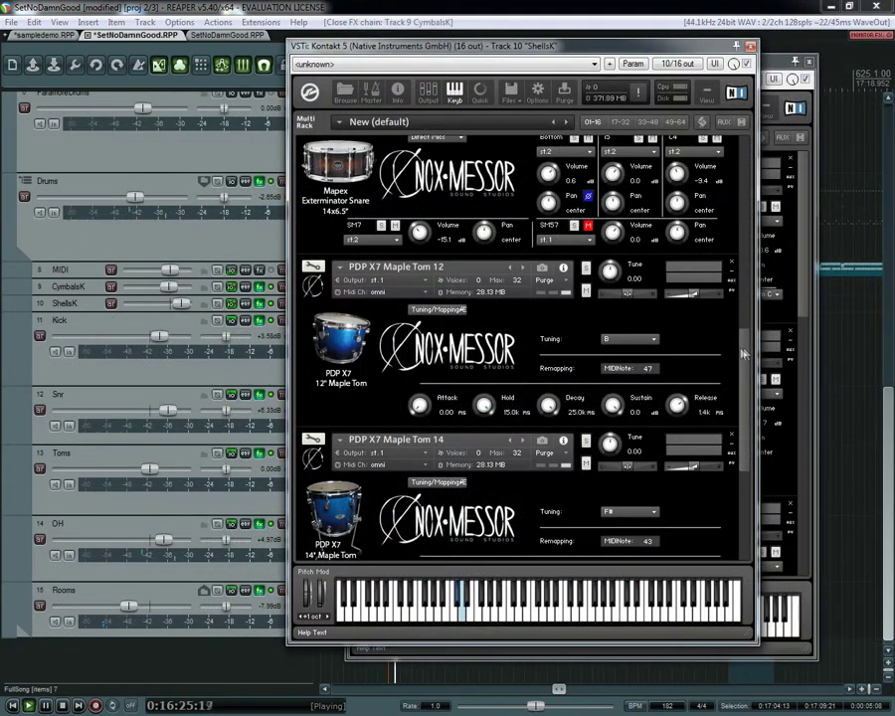
# Step: Retune the PDP X7 Maple Tom 16 to C, Tom 14 to E and Tom 12 to A, and close the ShellsK instrument window
pyautogui.moveTo(745, 353); pyautogui.dragTo(744, 435)
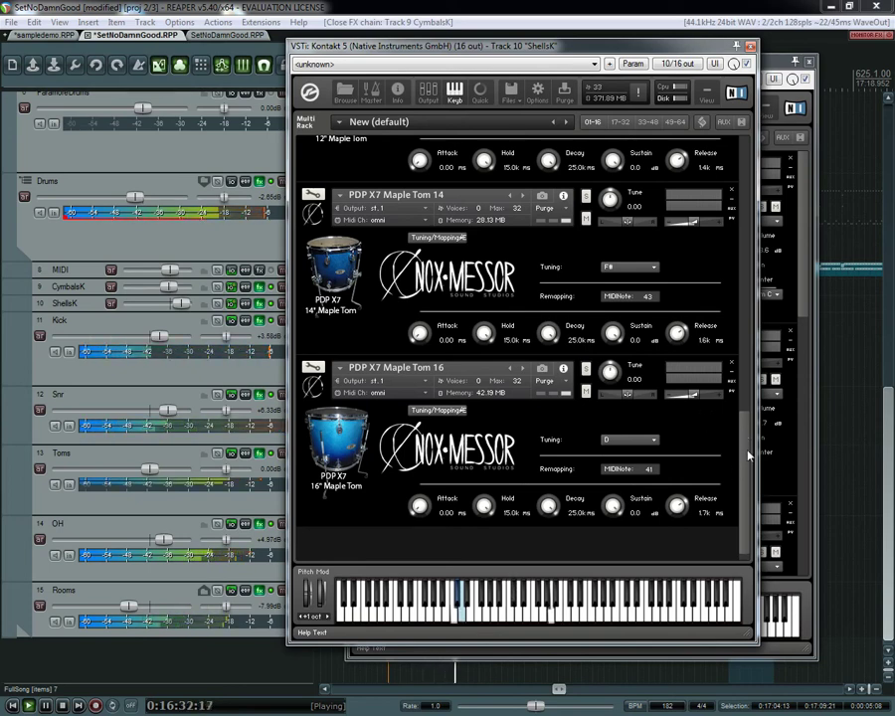
pyautogui.moveTo(750, 454); pyautogui.dragTo(754, 379)
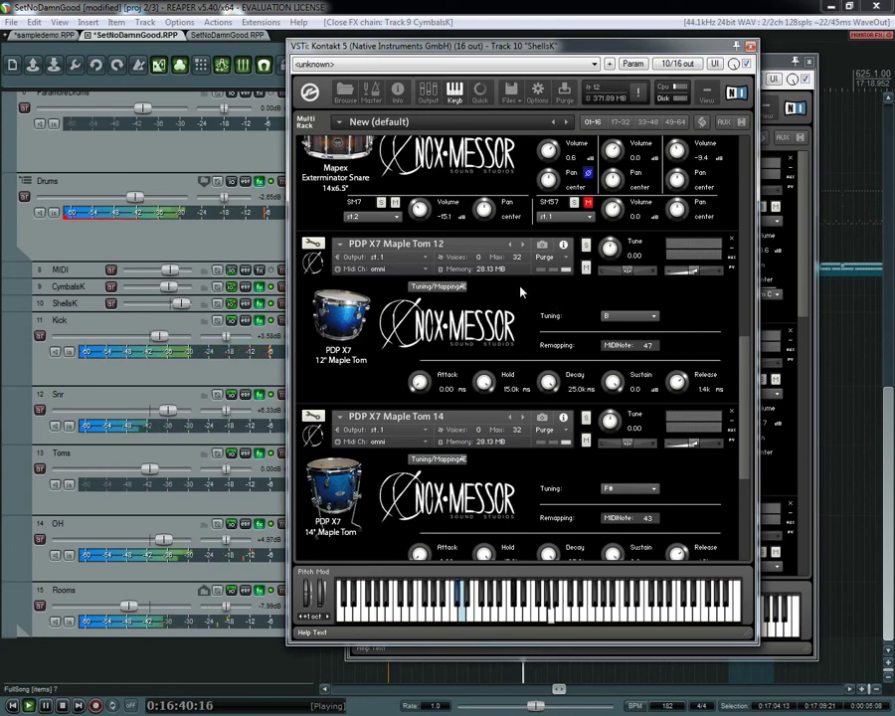
pyautogui.moveTo(742, 353); pyautogui.dragTo(742, 400)
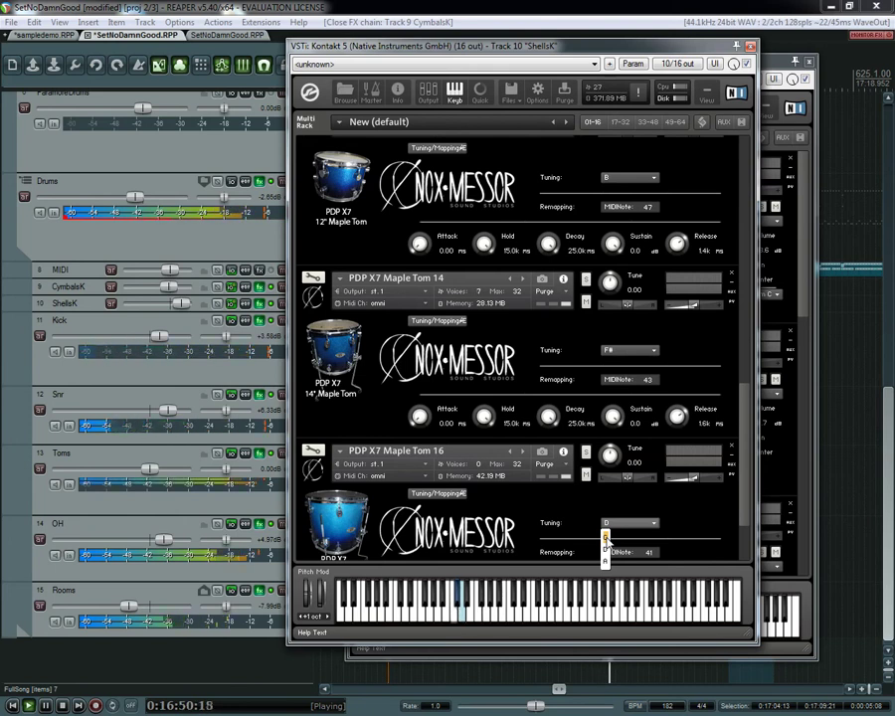
pyautogui.click(629, 350)
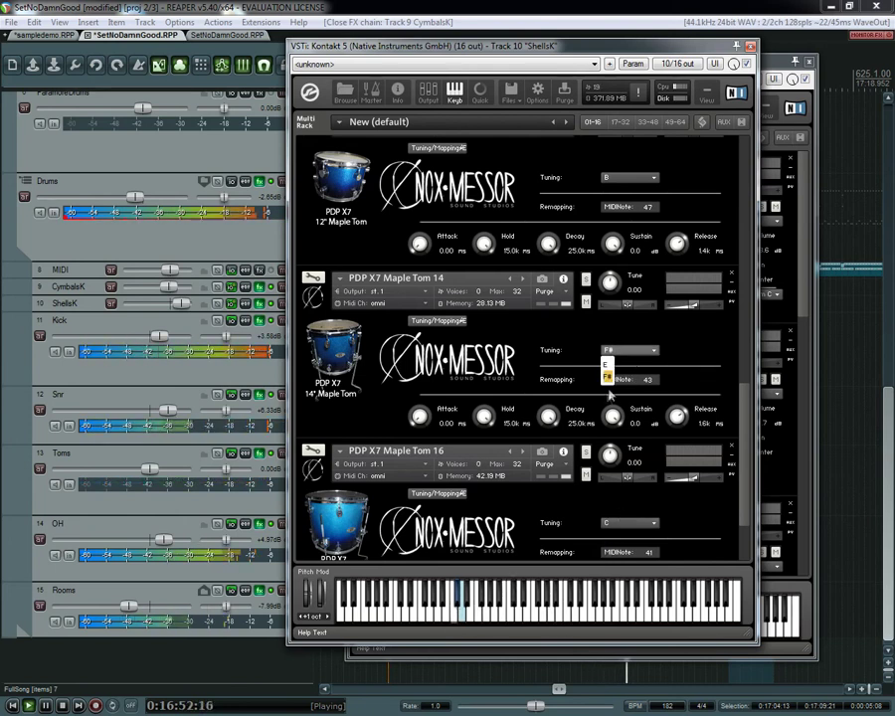
pyautogui.click(617, 178)
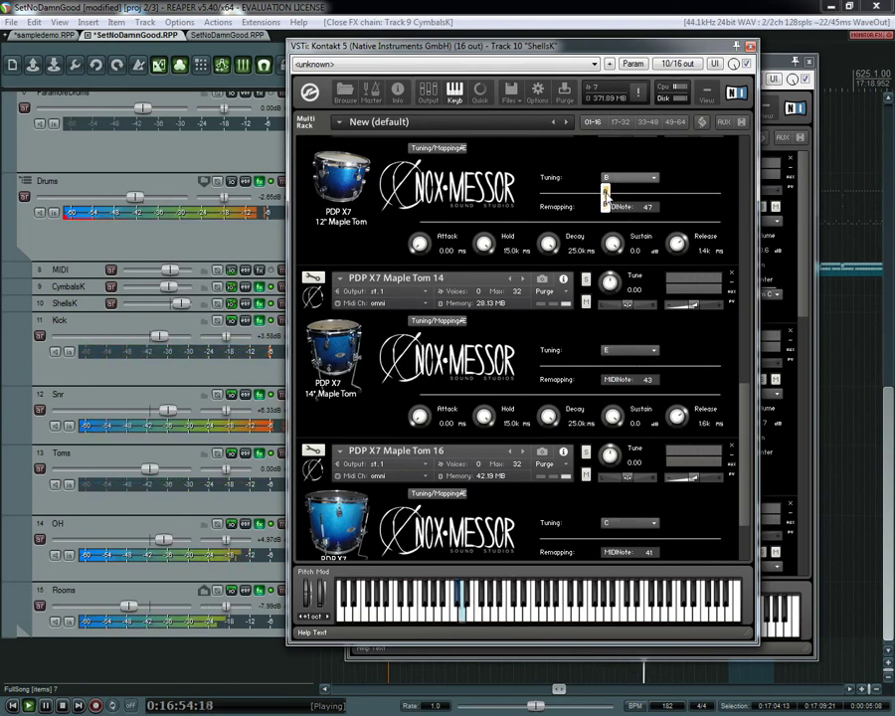
pyautogui.click(609, 191)
pyautogui.click(751, 46)
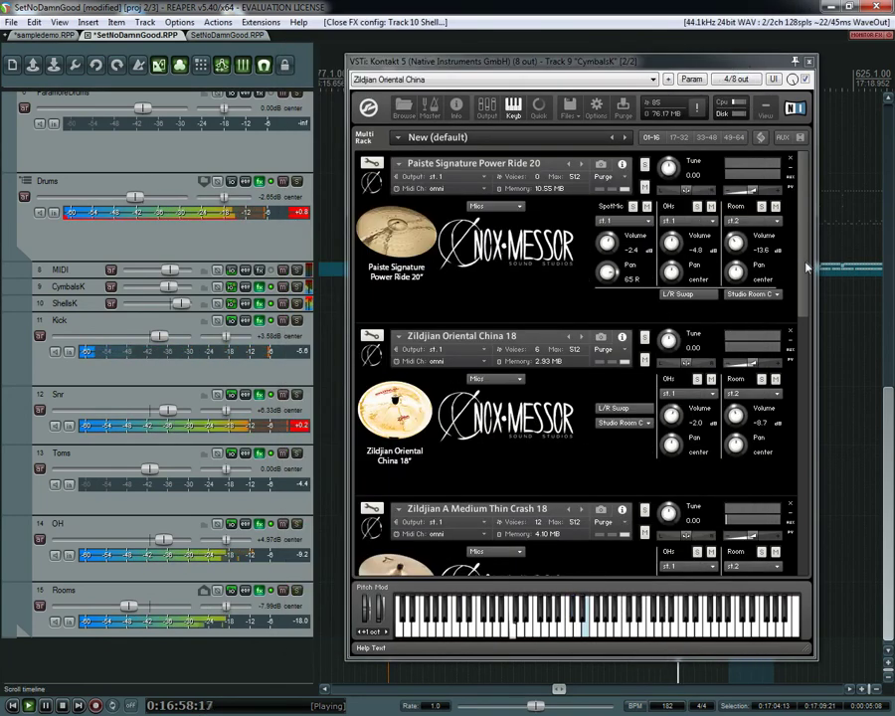
# Step: Look through the cymbal instruments in the CymbalsK rack from the Power Ride 20 to the A-Custom Crash 18, close it and stop playback
pyautogui.scroll(-2, 807, 269)
pyautogui.scroll(2, 812, 261)
pyautogui.scroll(-2, 813, 279)
pyautogui.scroll(-6, 815, 297)
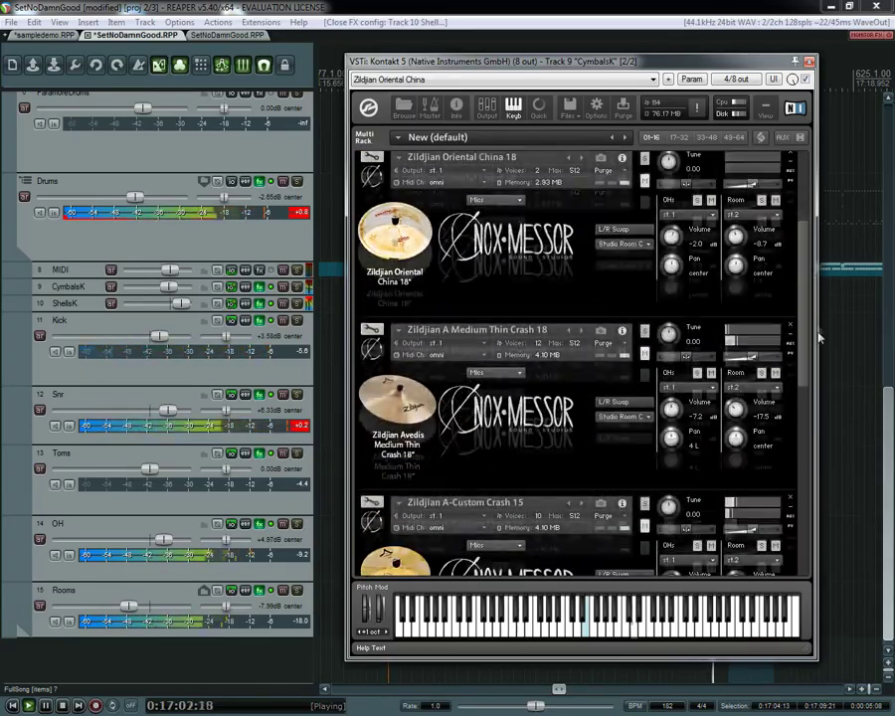
pyautogui.scroll(-5, 821, 403)
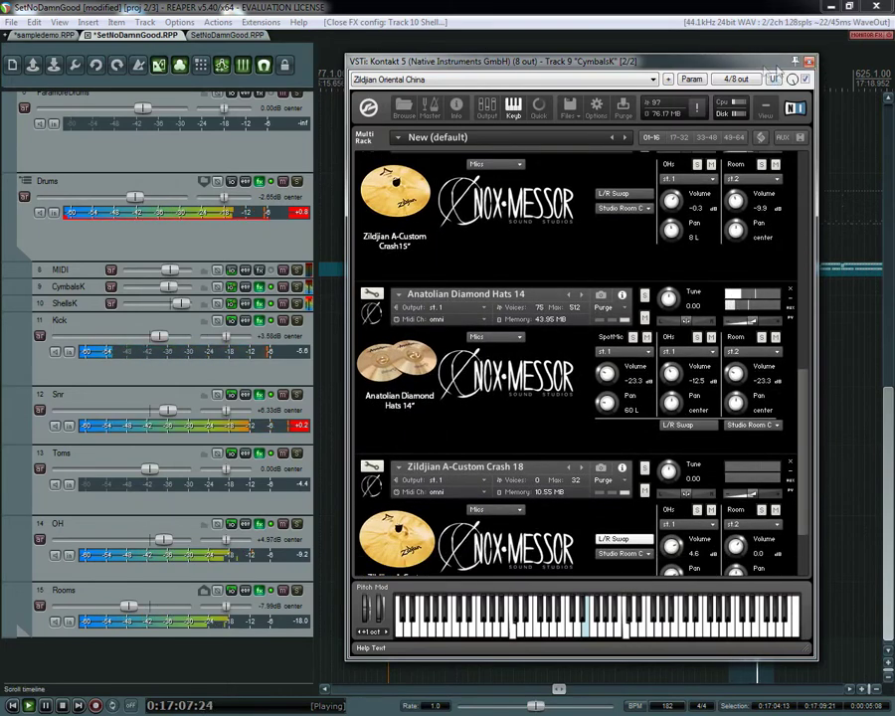
pyautogui.click(809, 66)
pyautogui.press('space')
# Step: Review the Snr track's effects chain from Pro-Q 2 and API-2500 through to Virtual Tape Machines, and close it
pyautogui.click(258, 396)
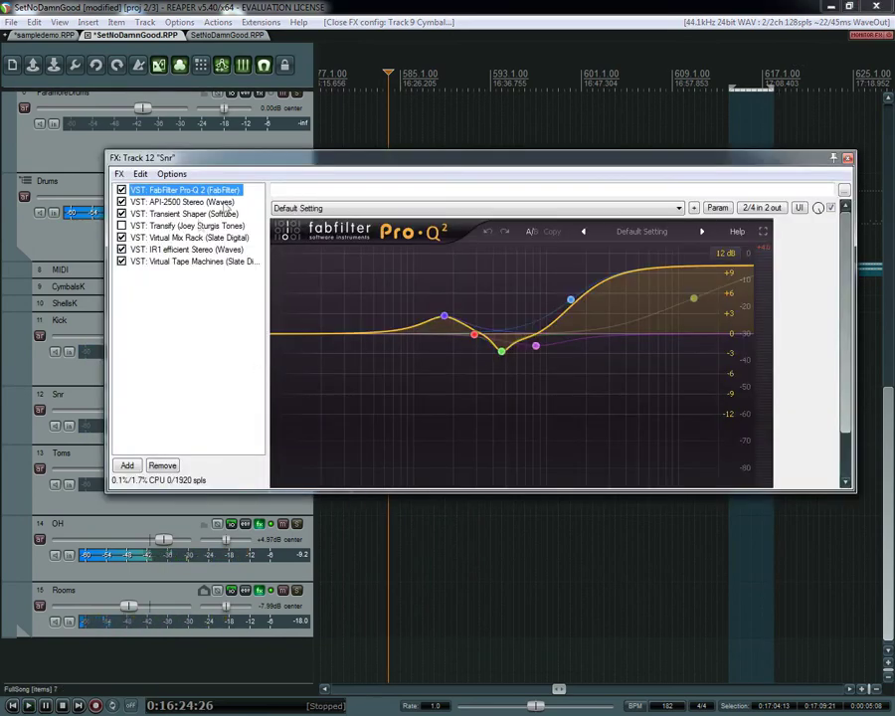
pyautogui.click(169, 202)
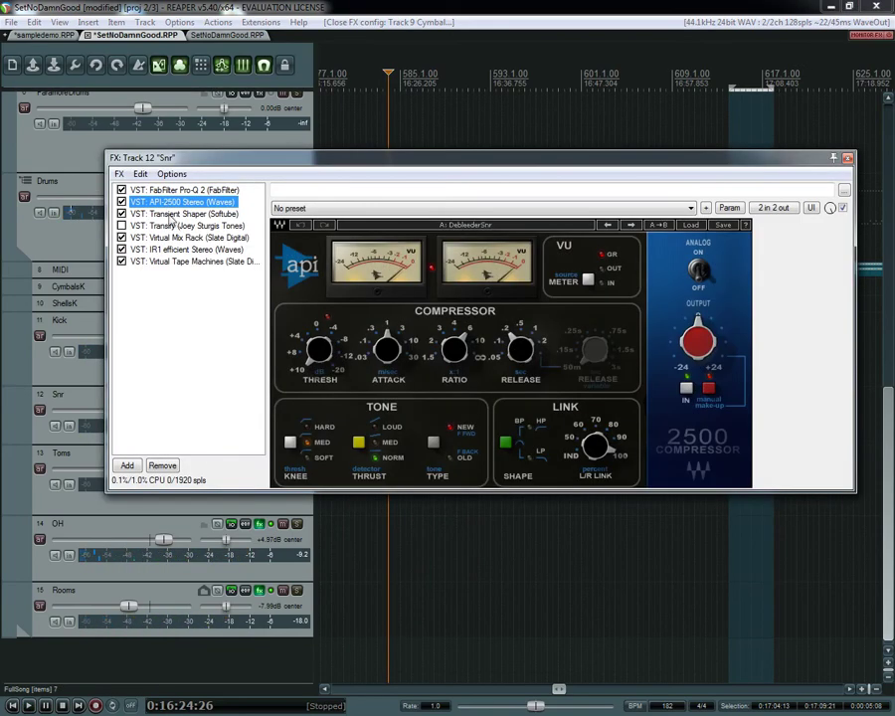
pyautogui.click(170, 214)
pyautogui.click(172, 238)
pyautogui.click(172, 249)
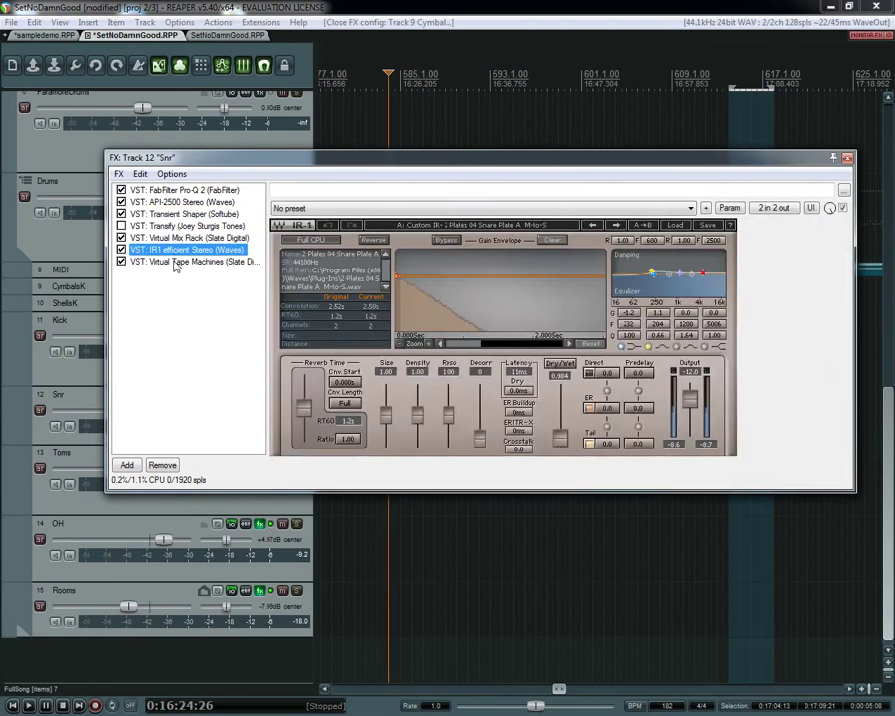
pyautogui.click(173, 262)
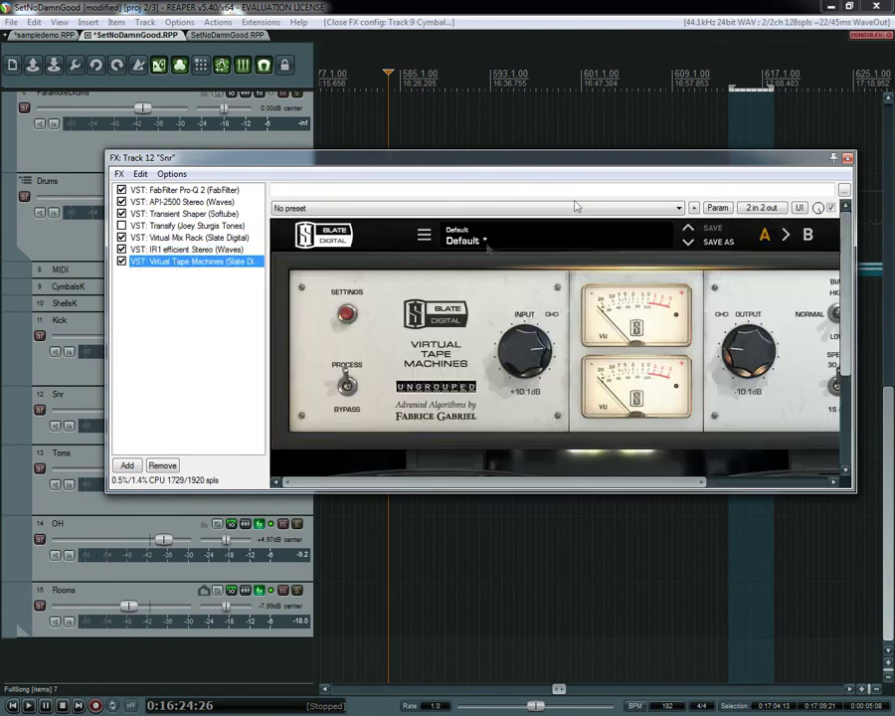
pyautogui.click(848, 159)
# Step: Show the effects chains of the Kick, OH and Rooms tracks one after another, closing each
pyautogui.click(260, 320)
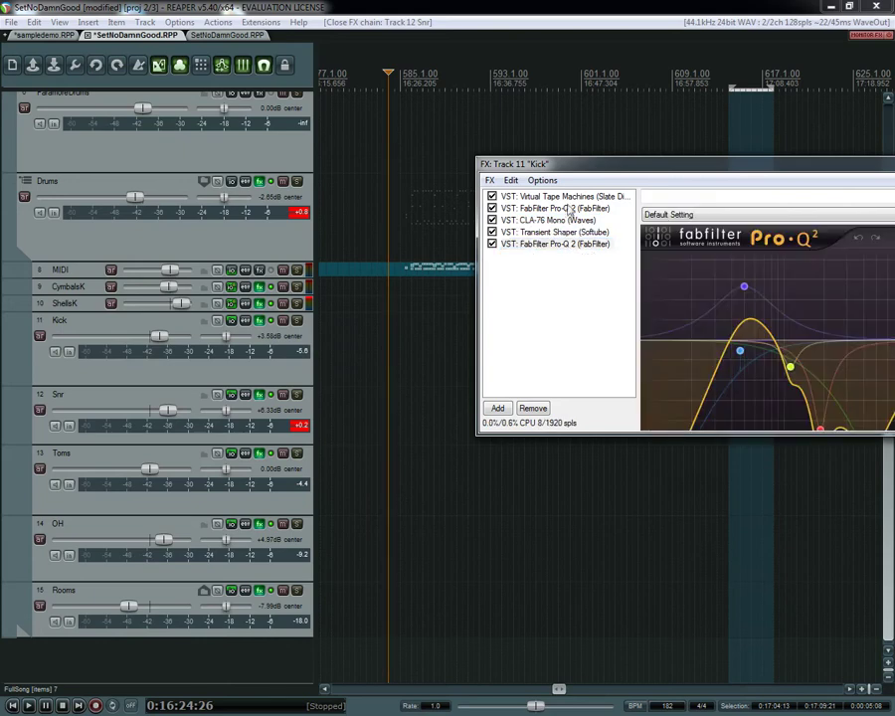
pyautogui.moveTo(617, 159); pyautogui.dragTo(322, 153)
pyautogui.click(882, 154)
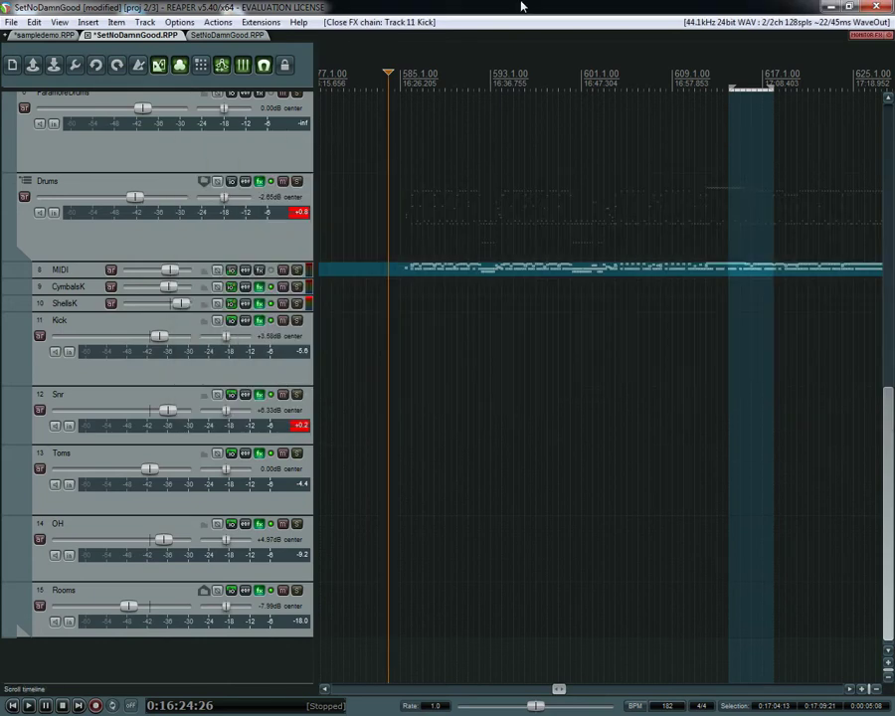
pyautogui.click(260, 524)
pyautogui.click(711, 160)
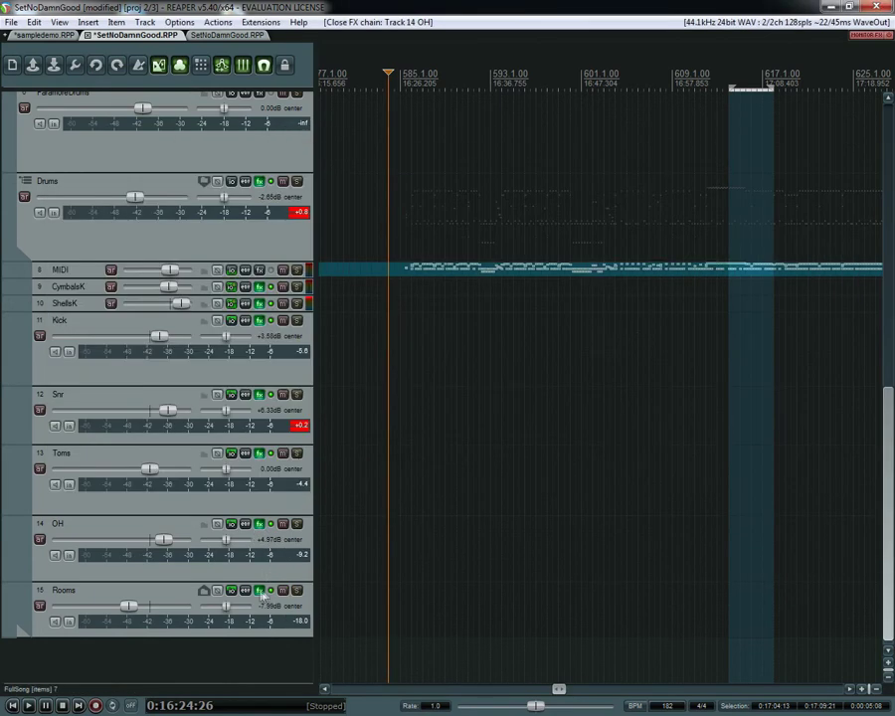
pyautogui.click(259, 590)
pyautogui.press('Escape')
# Step: Switch to the browser and go through the Nox Messor studio website from Services and Our Works down to the contact form
pyautogui.hotkey('alt', 'shift', 'f')
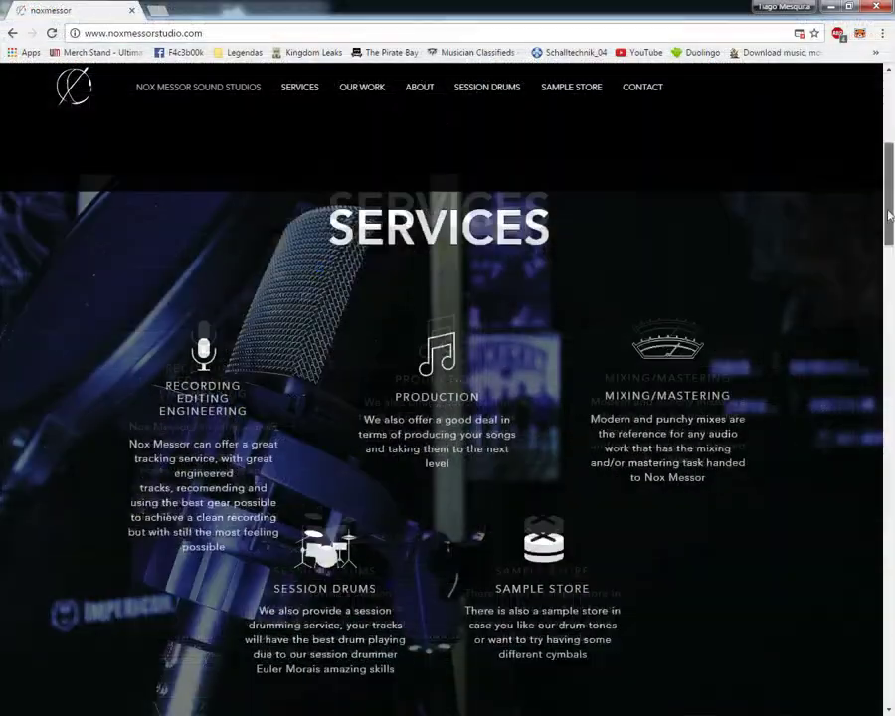
pyautogui.scroll(-8, 889, 300)
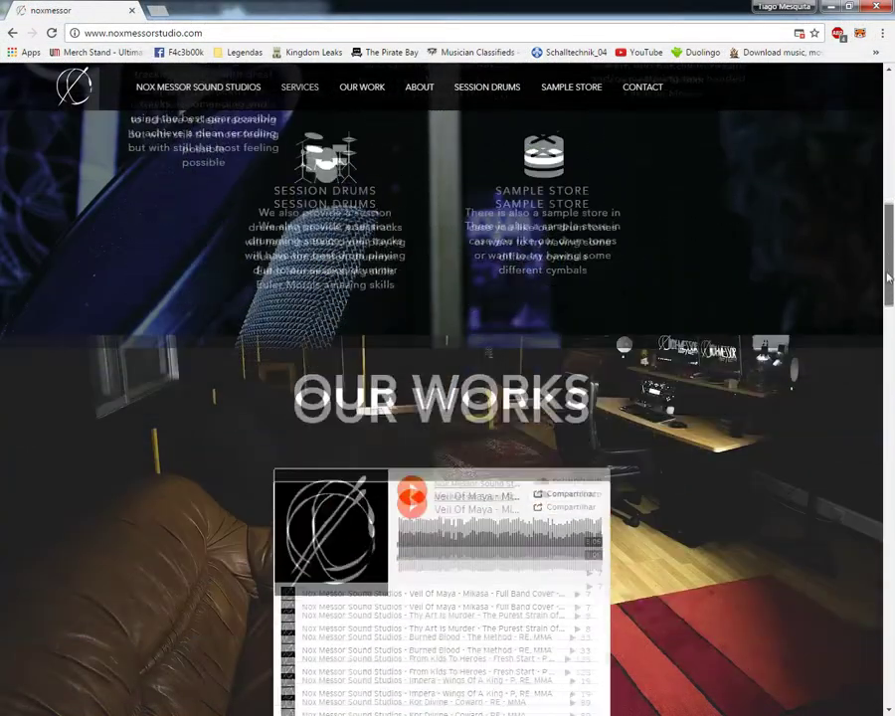
pyautogui.moveTo(888, 301); pyautogui.dragTo(889, 662)
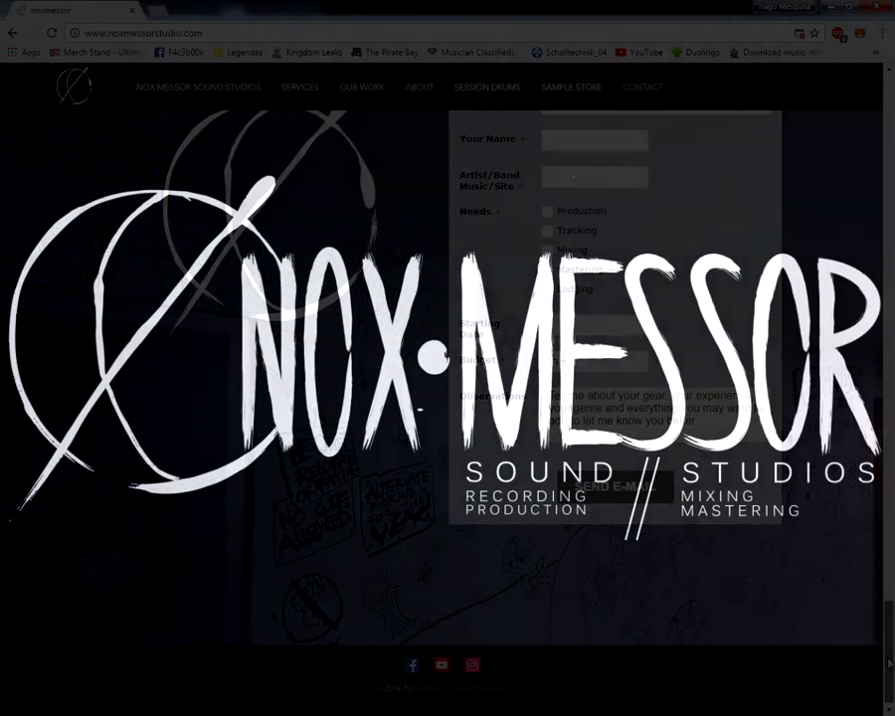